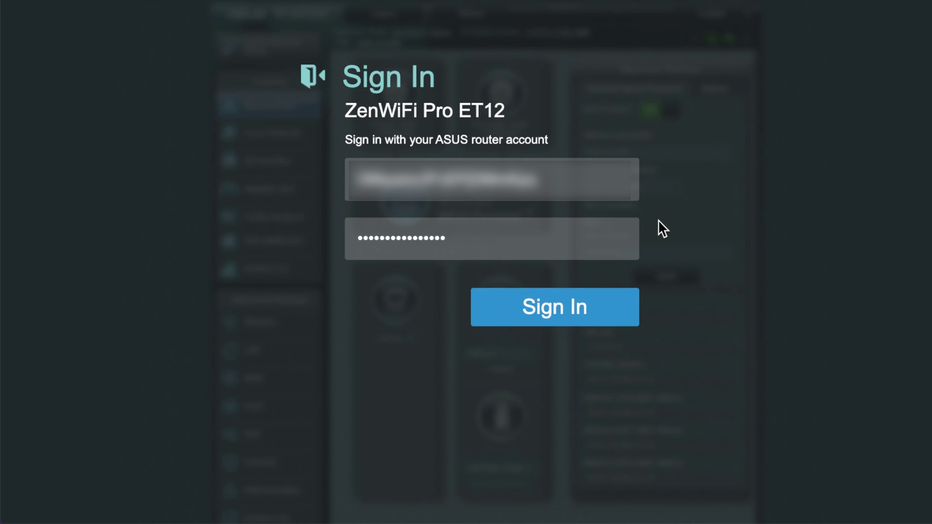
Sign in to the ZenWiFi Pro ET12 router with the filled-in router account credentials
key(Tab)
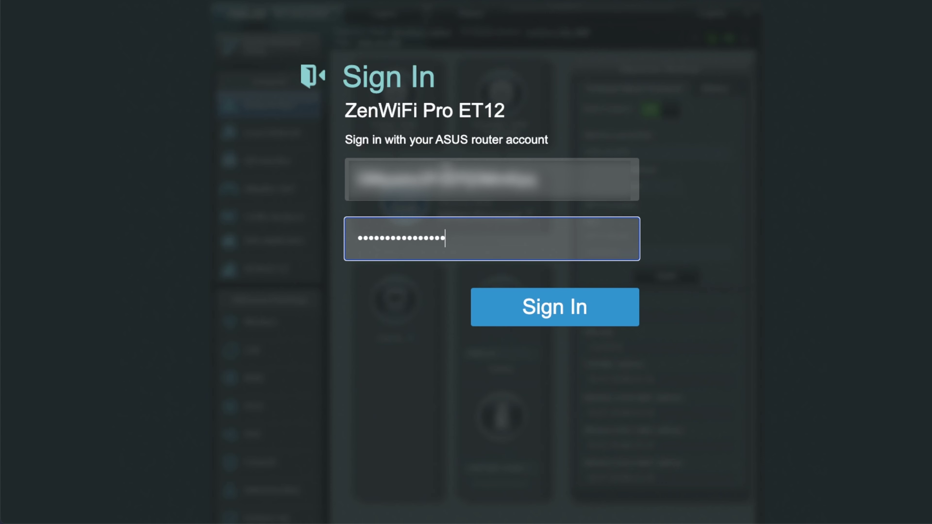
click(545, 317)
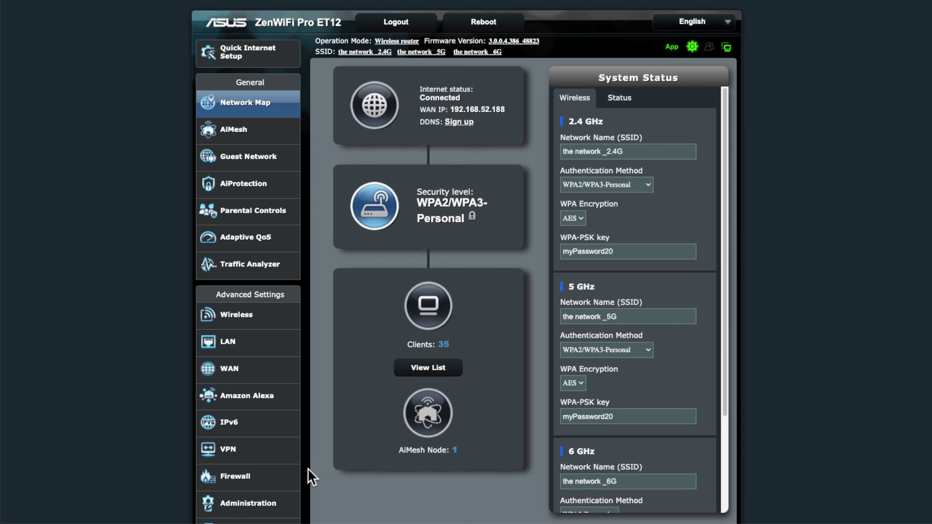
Look over the Network Map overview and the wireless settings for the 2.4 GHz, 5 GHz and 6 GHz bands
scroll(321, 470, down, 2)
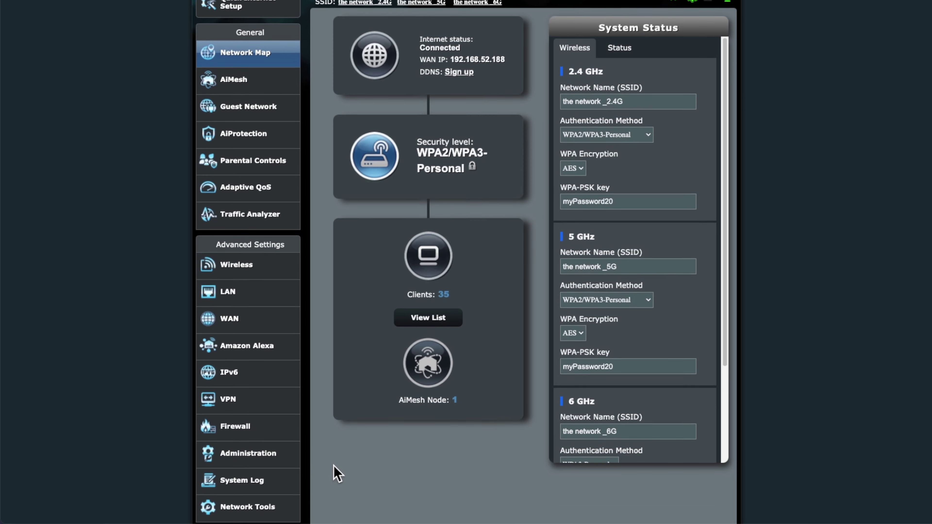
scroll(336, 473, up, 2)
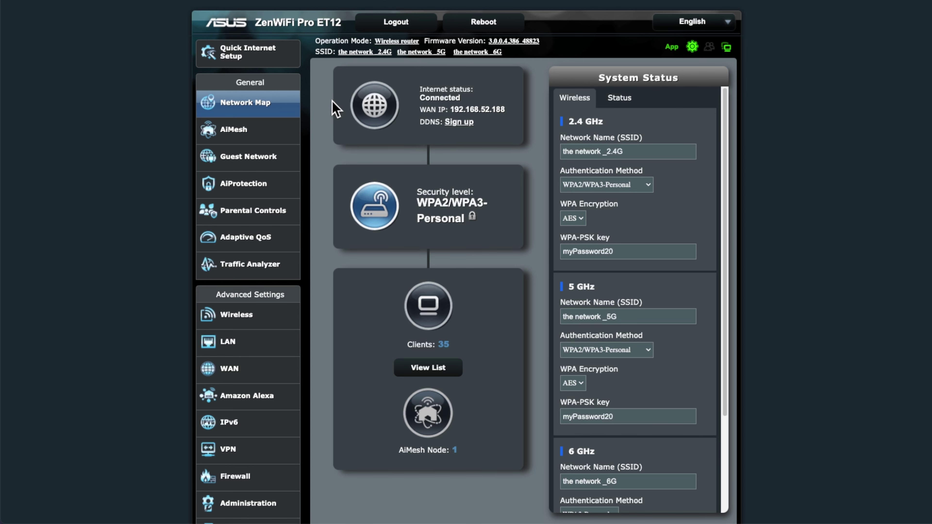
scroll(270, 492, down, 3)
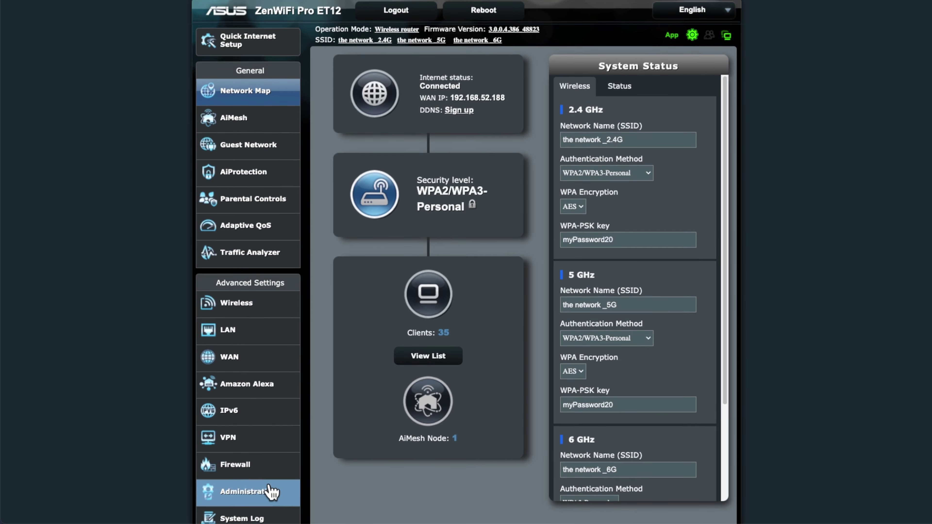
scroll(277, 493, up, 3)
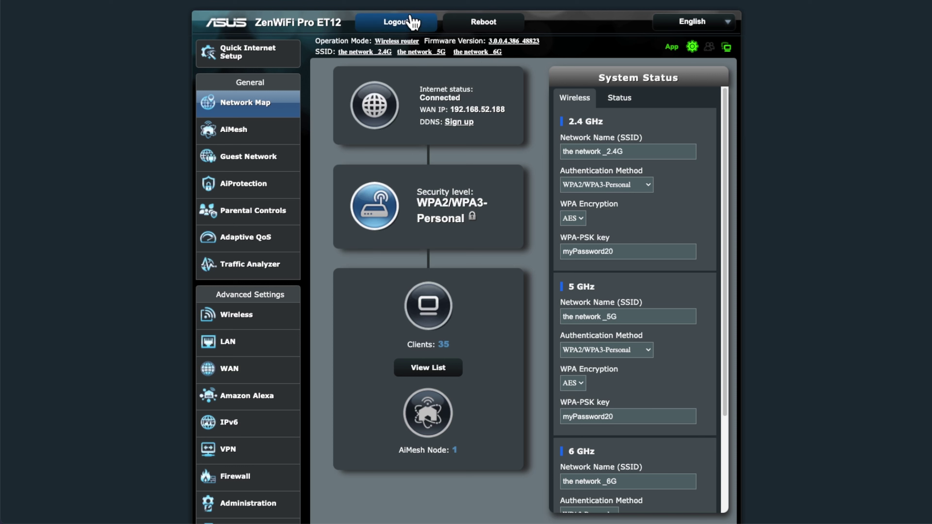
mouse_move(728, 33)
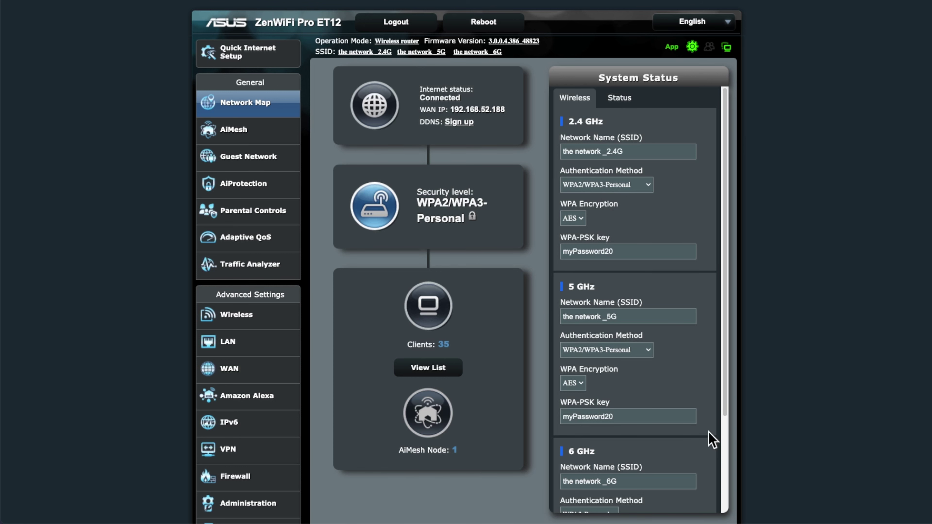
scroll(672, 413, down, 1)
scroll(674, 419, down, 5)
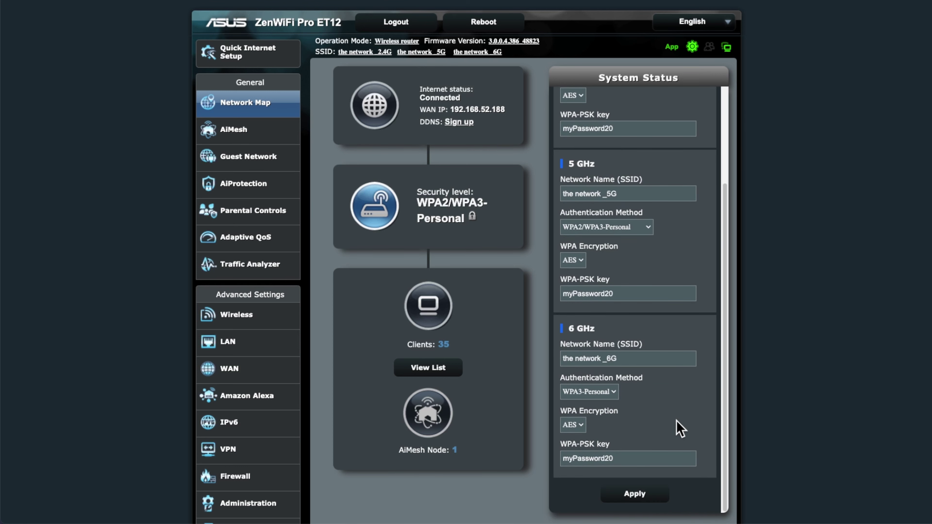
scroll(676, 421, up, 5)
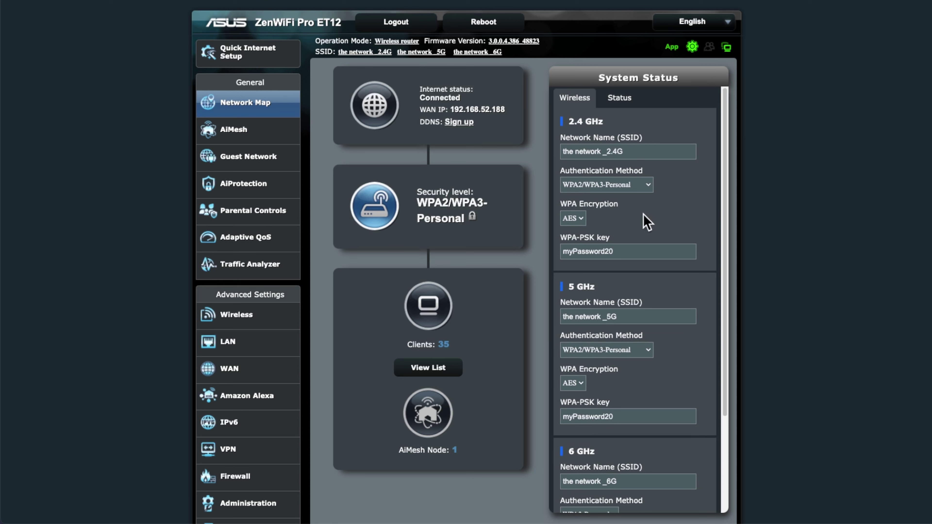
Show the router's system status and review the CPU, RAM and Ethernet port information
click(622, 100)
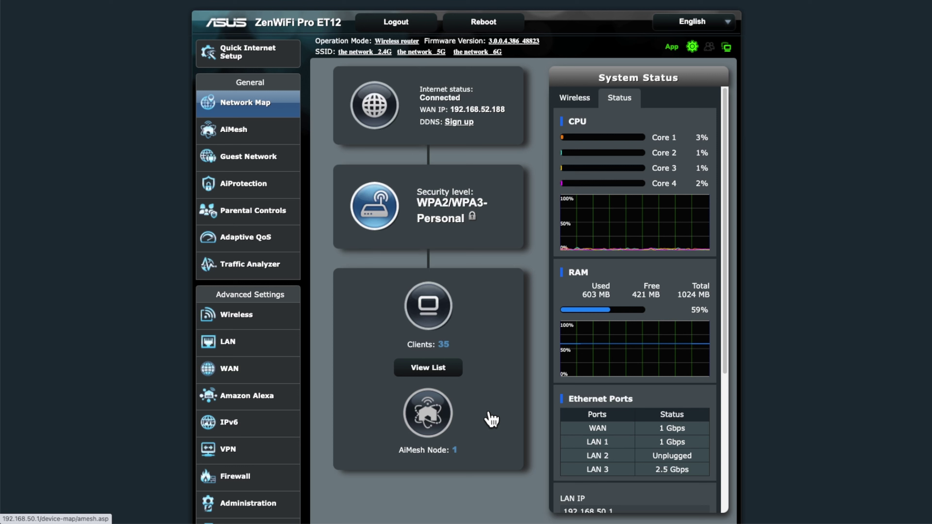
scroll(578, 410, down, 2)
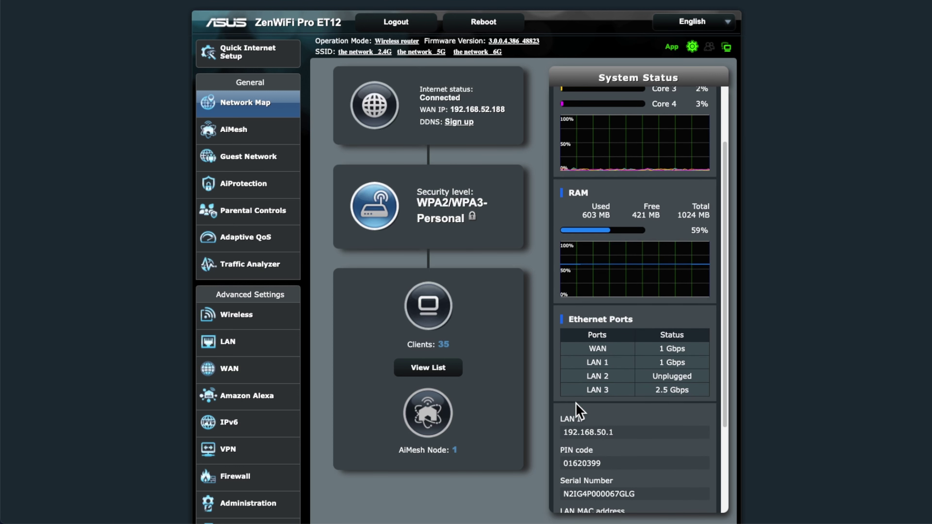
scroll(578, 411, up, 2)
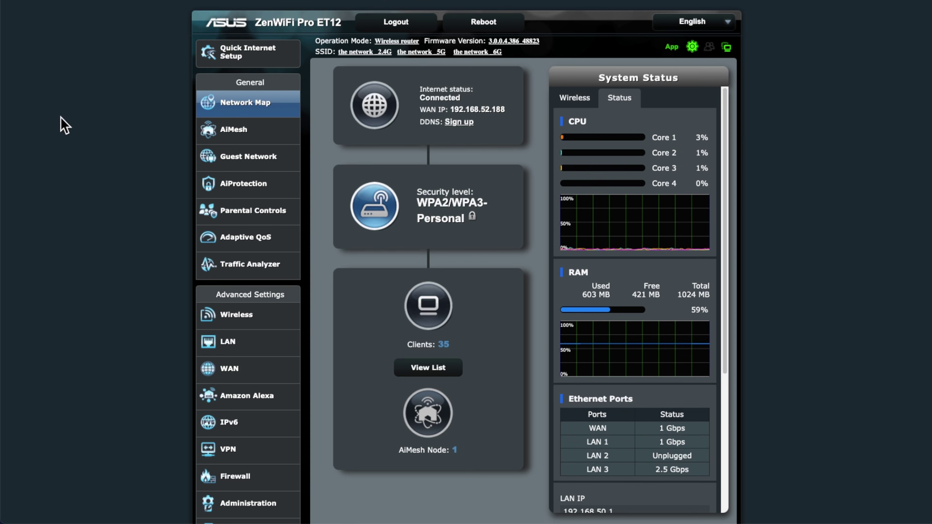
Open the AiMesh topology, select the secondary ZenWiFi Pro ET12 node and check its wired and wireless client lists
click(232, 138)
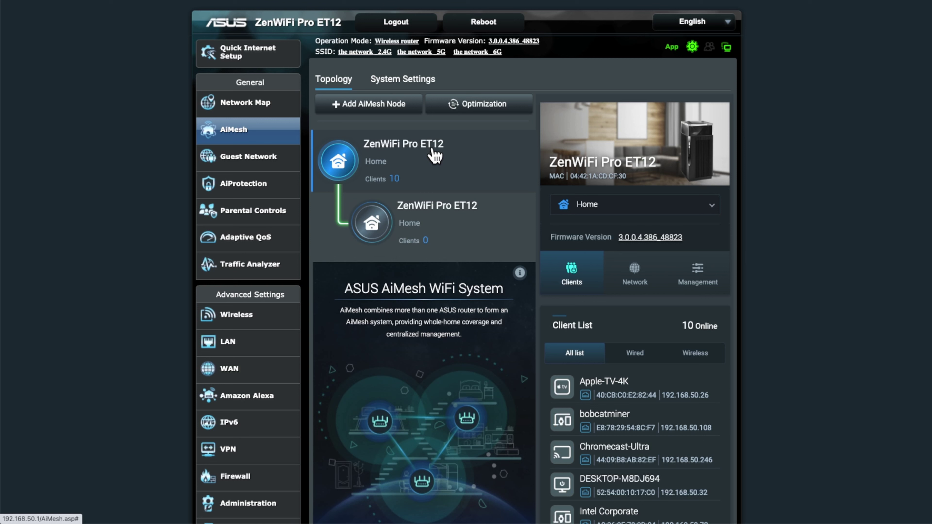
click(378, 232)
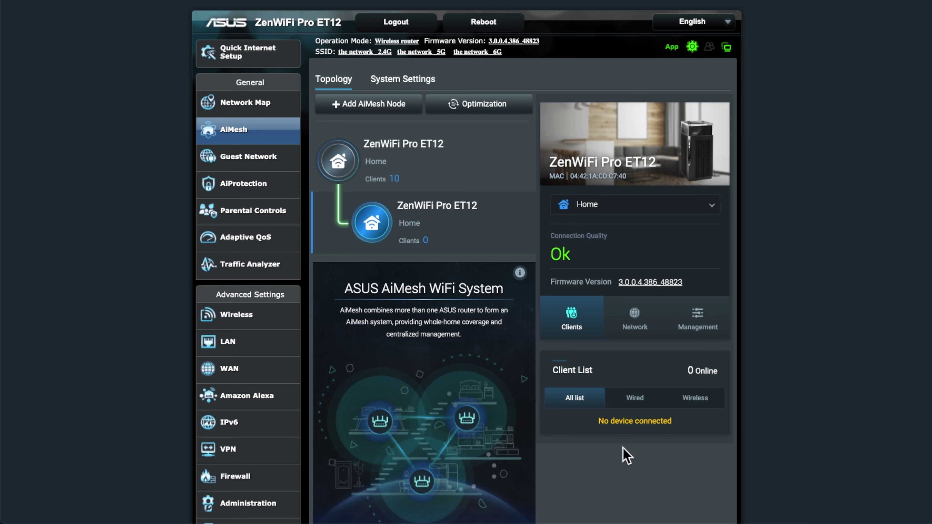
click(638, 401)
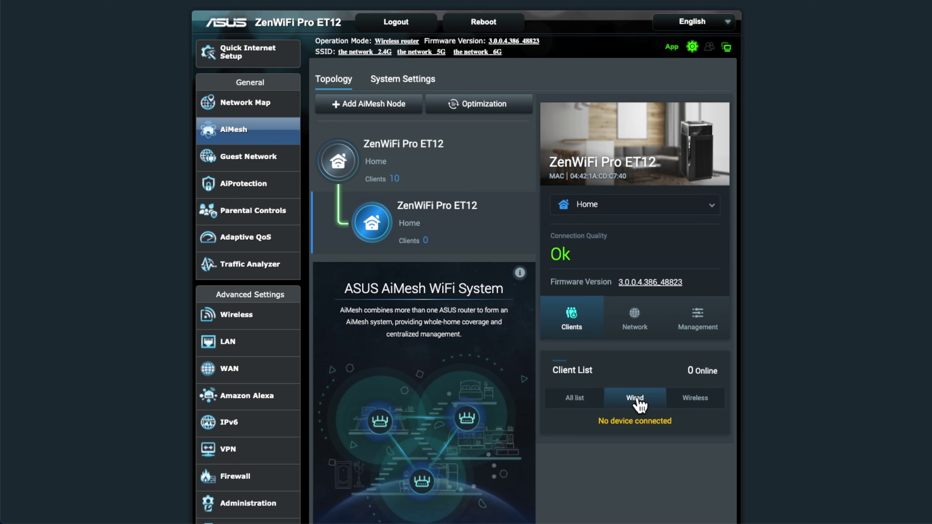
click(697, 405)
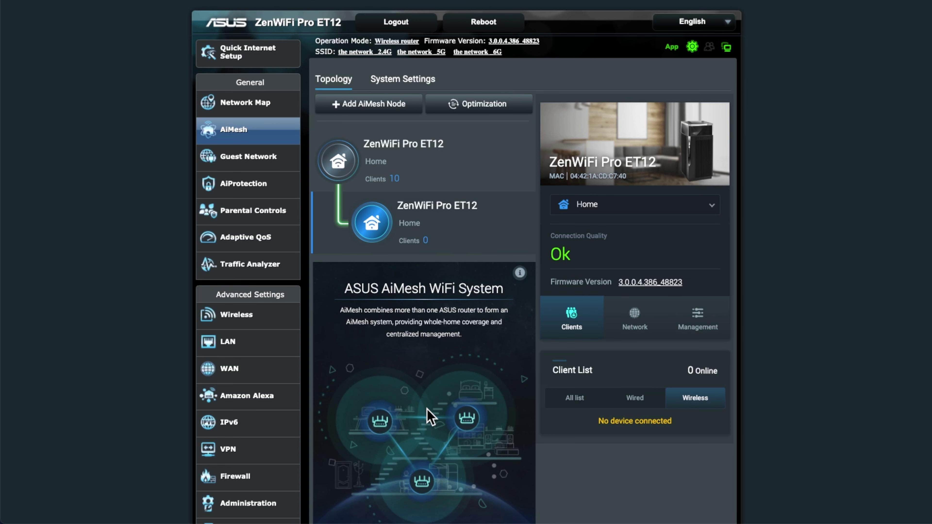
scroll(454, 411, down, 2)
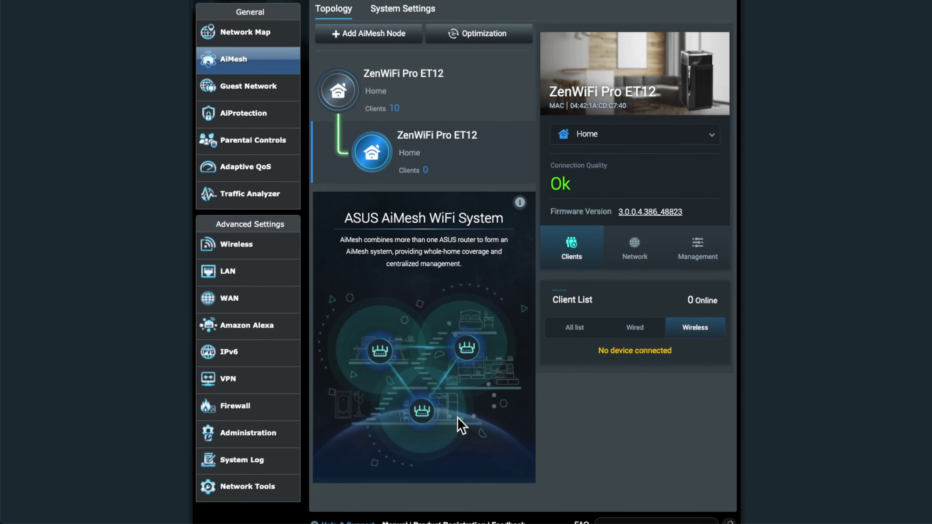
scroll(461, 426, up, 2)
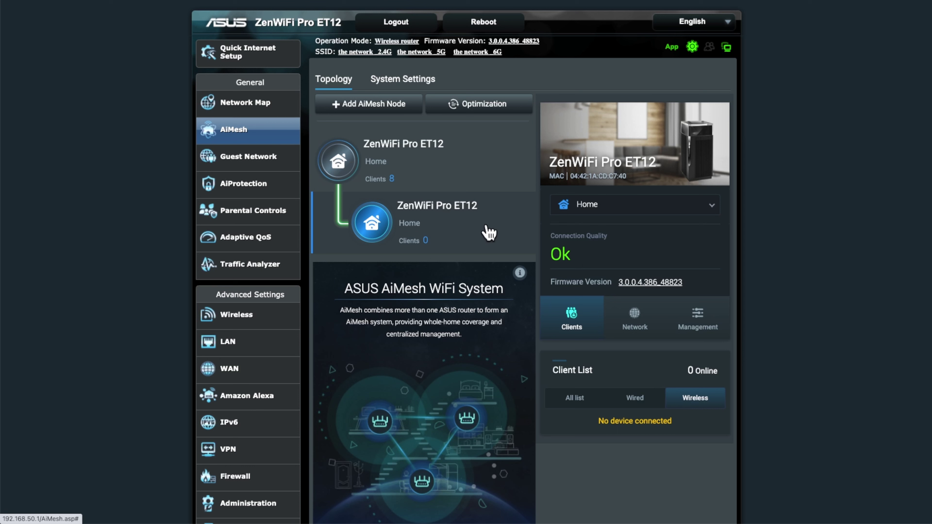
Show the secondary node's network information and examine its uplink type, signal strength, and backhaul PHY and data rates
click(646, 325)
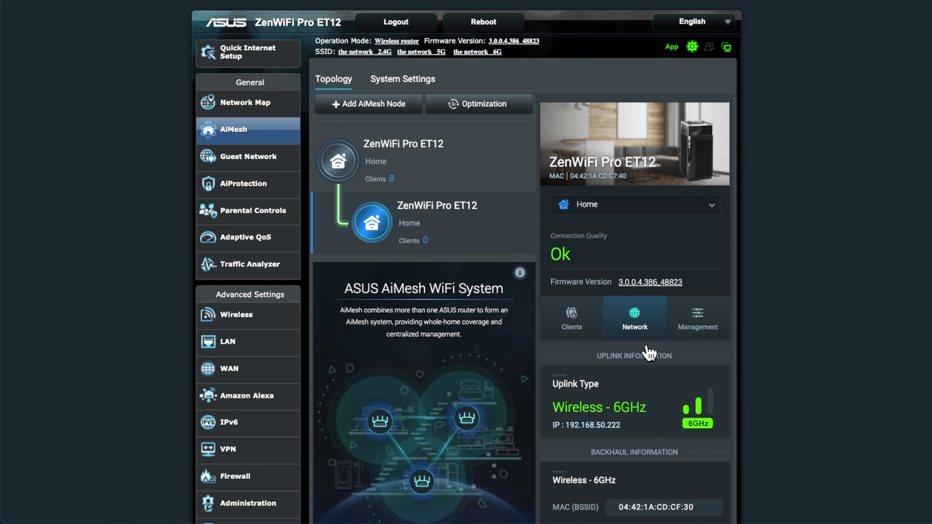
scroll(648, 401, down, 1)
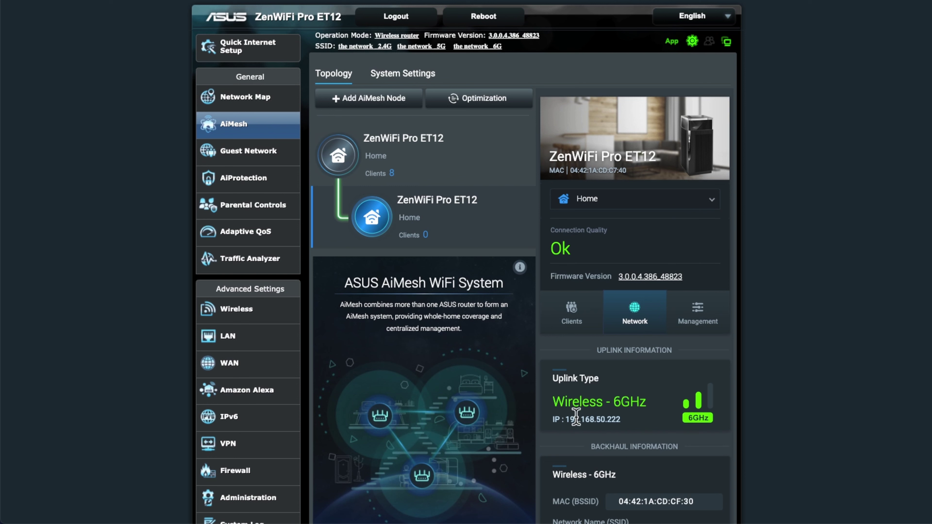
drag(552, 402, 651, 401)
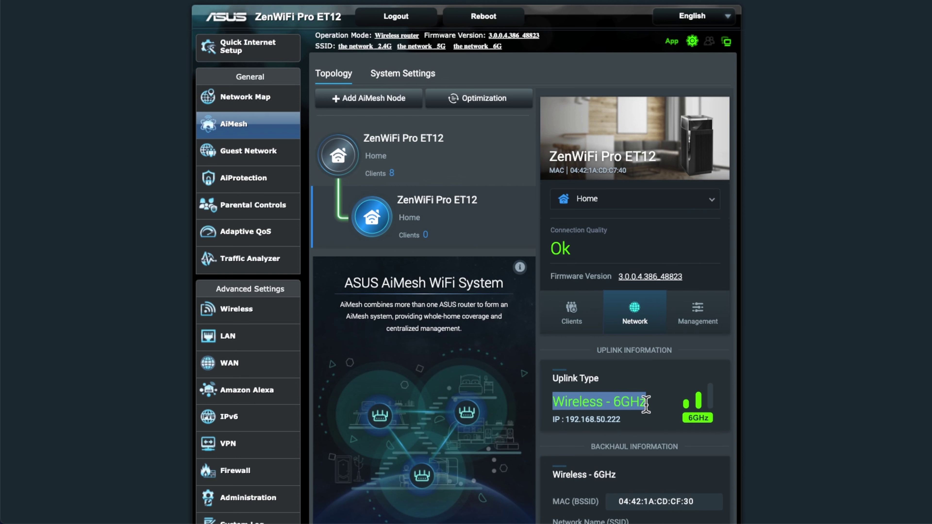
click(610, 404)
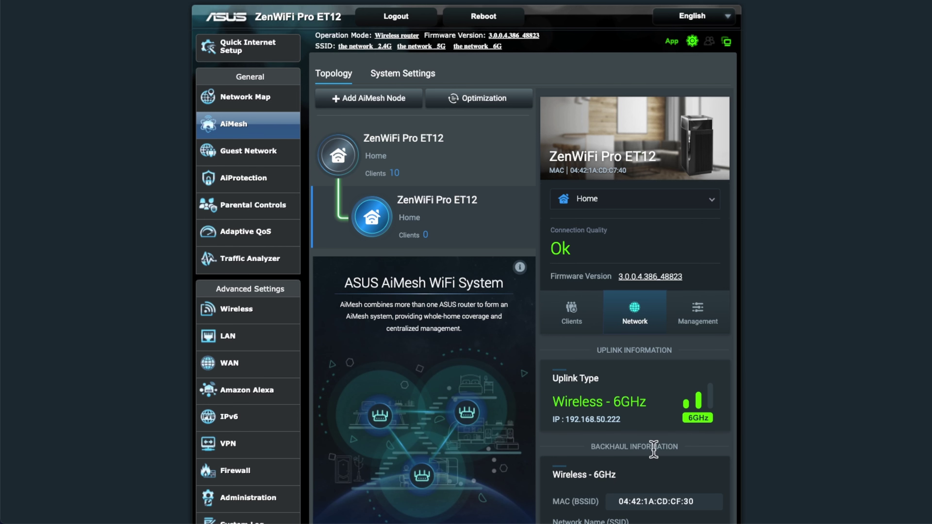
scroll(652, 446, down, 1)
scroll(652, 447, up, 1)
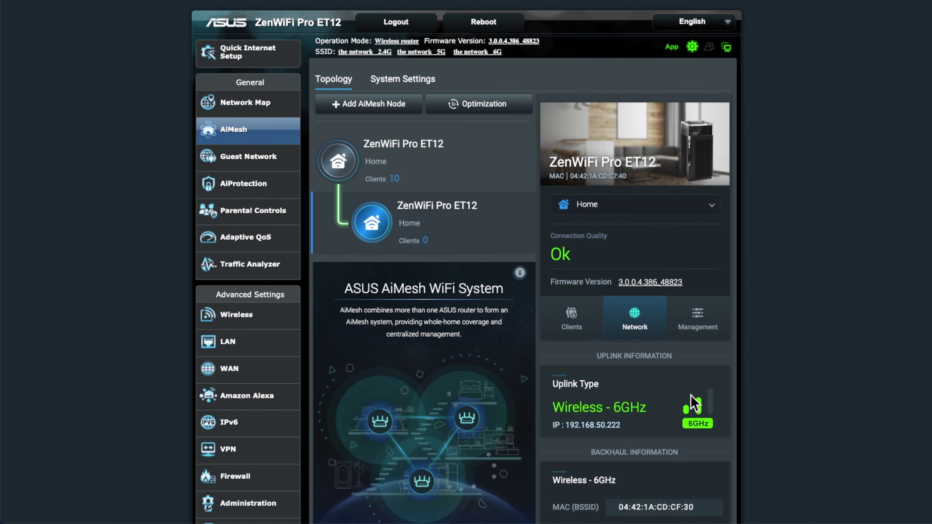
scroll(696, 403, down, 5)
scroll(686, 422, down, 1)
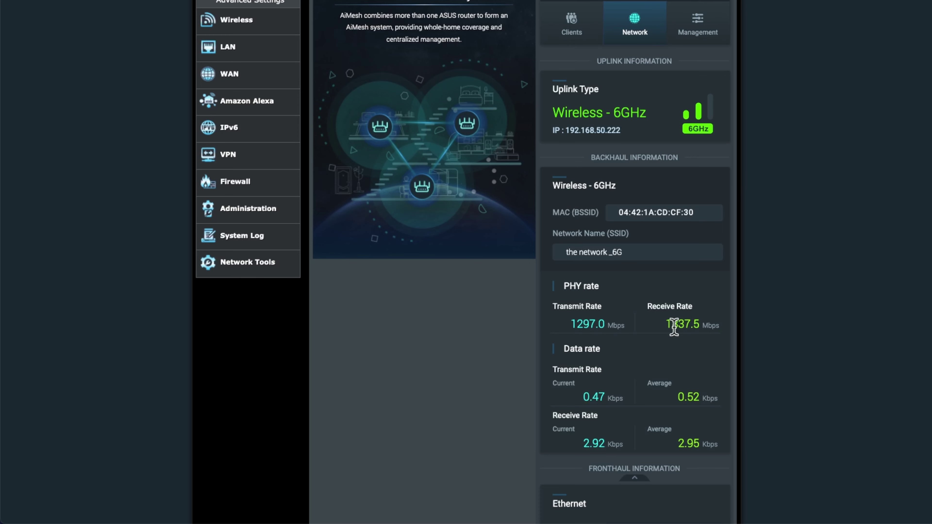
scroll(647, 417, down, 1)
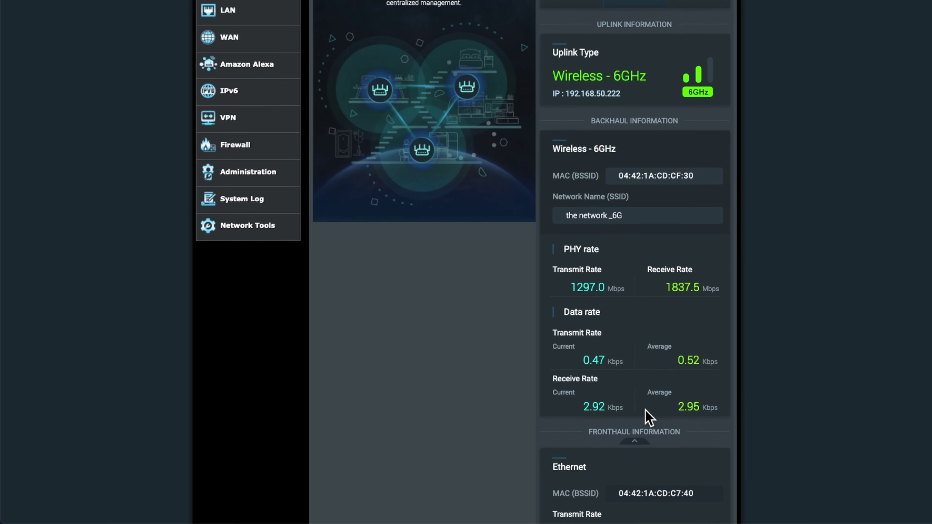
scroll(647, 418, up, 4)
scroll(647, 419, up, 3)
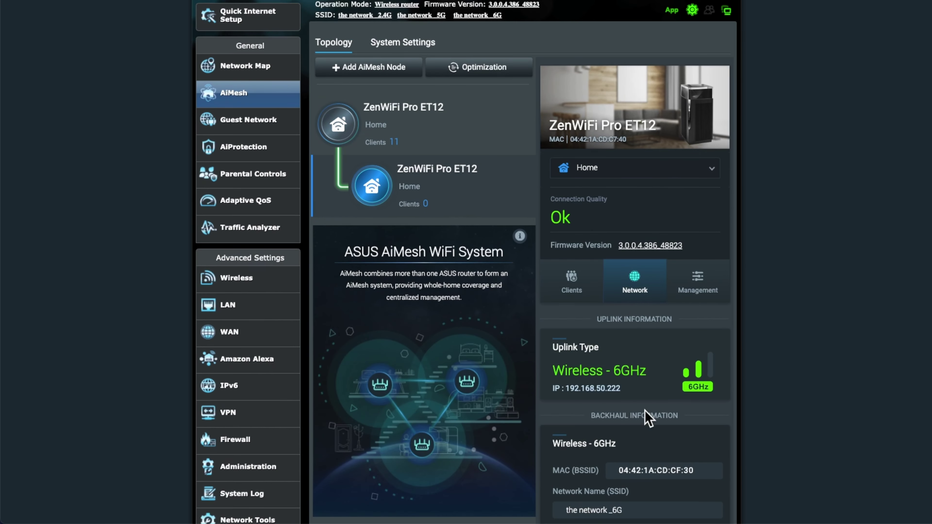
Open the secondary node's management settings and review the explanation and available options for Backhaul Connection Priority
click(697, 292)
scroll(646, 380, down, 1)
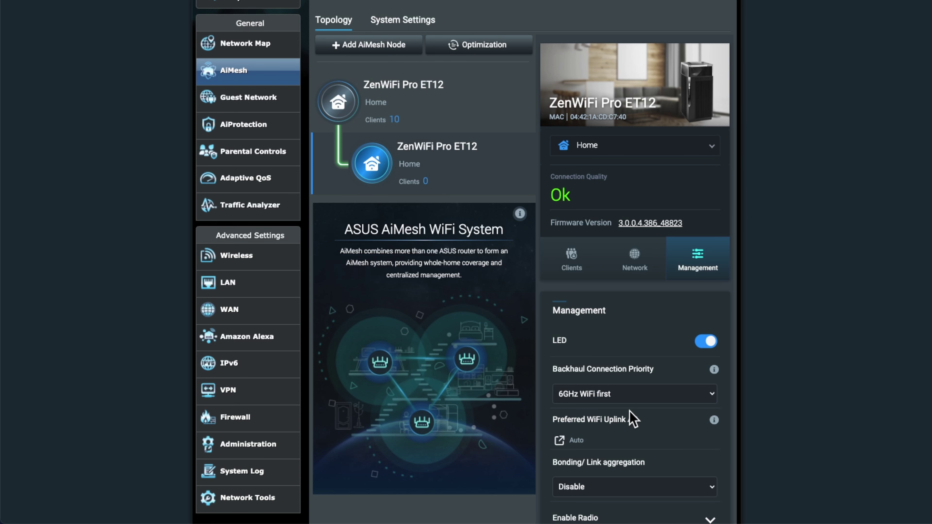
scroll(681, 433, down, 1)
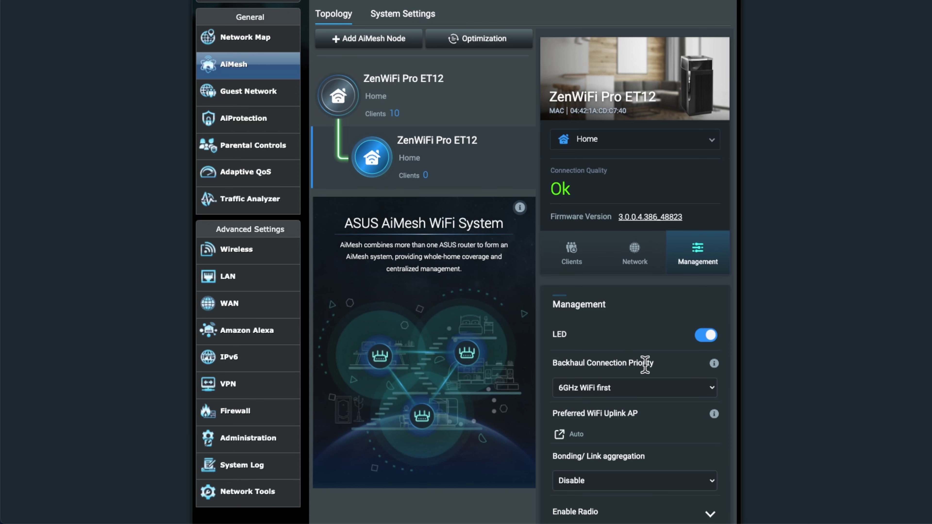
mouse_move(715, 364)
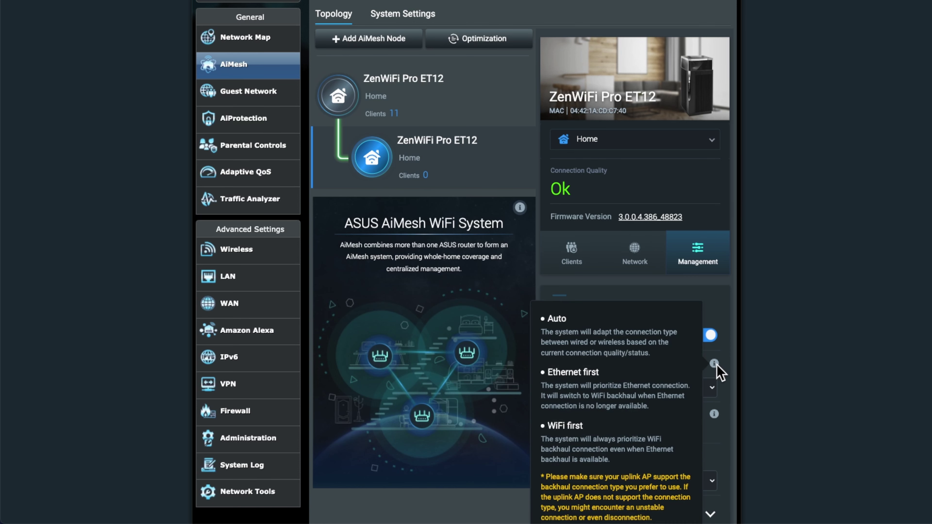
scroll(719, 372, down, 5)
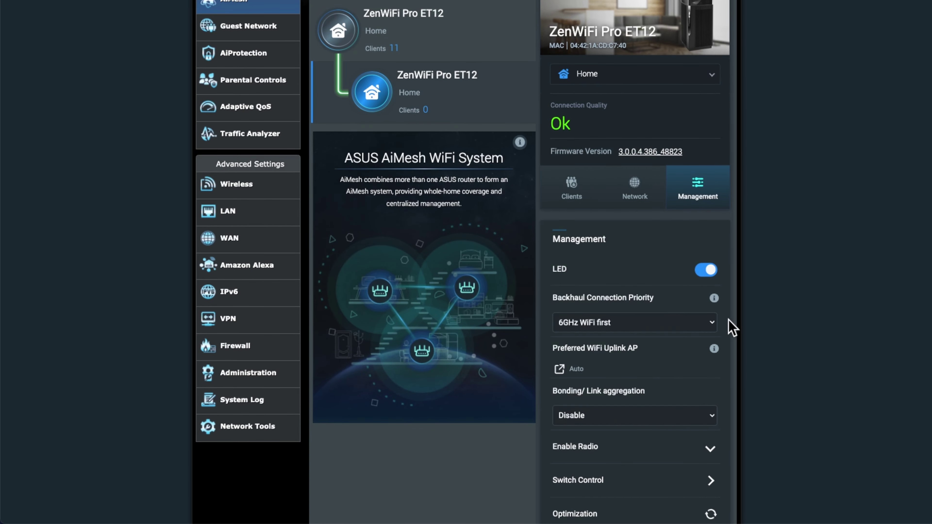
scroll(740, 360, up, 1)
mouse_move(715, 306)
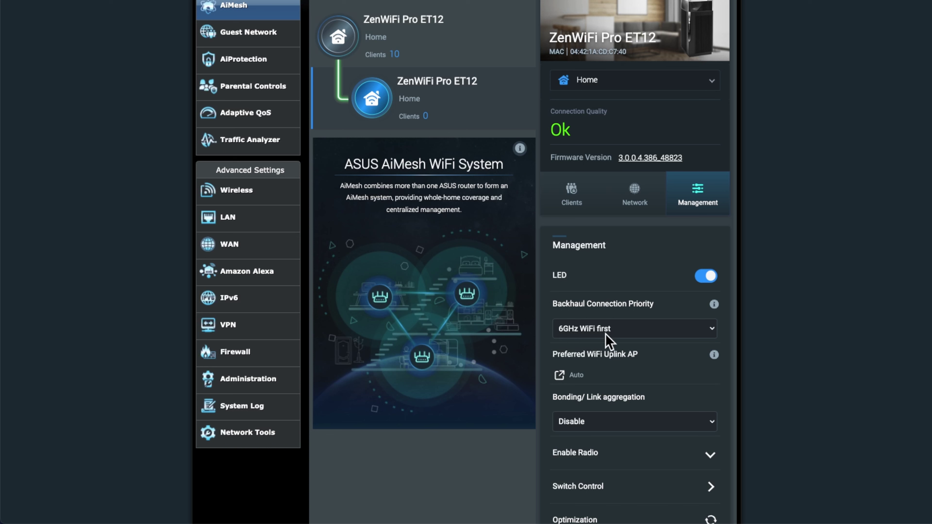
click(629, 331)
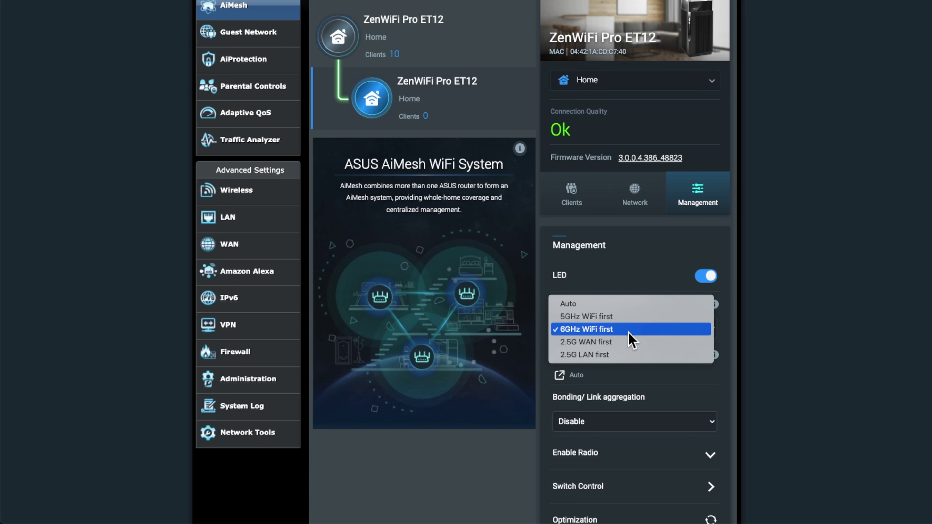
click(767, 330)
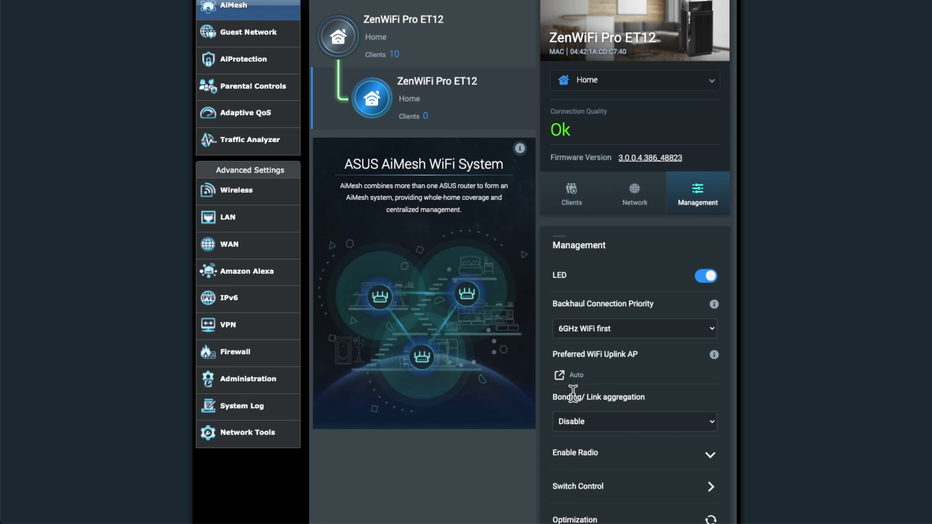
Review the node's remaining management options, from Preferred WiFi Uplink AP and link aggregation down to Remove Node
scroll(729, 397, down, 1)
scroll(628, 452, down, 3)
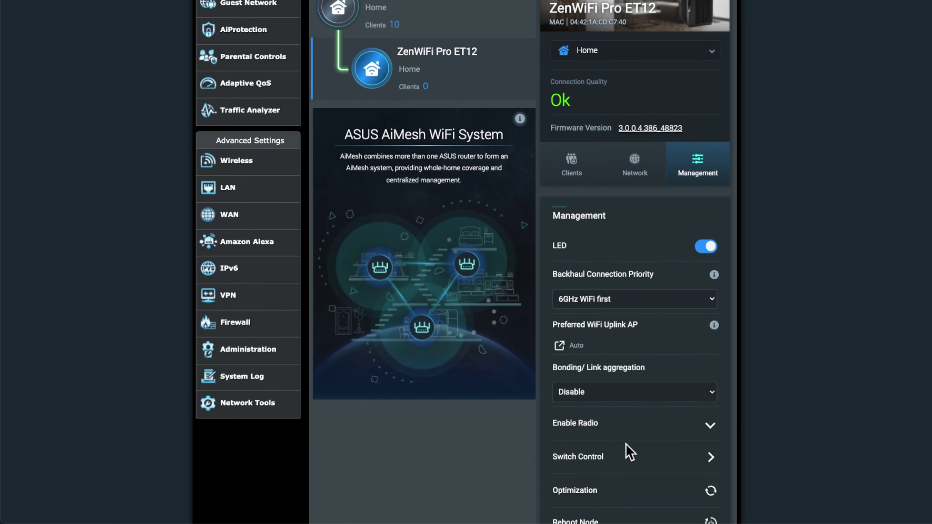
scroll(689, 464, down, 3)
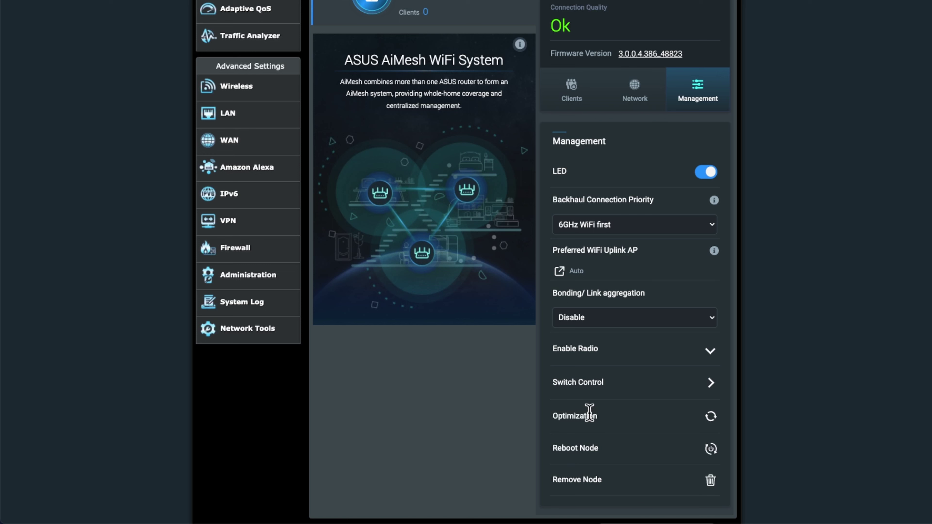
Review the secondary node's Enable Radio options for 2.4 GHz, 5 GHz and 6 GHz, and collapse them again
click(712, 357)
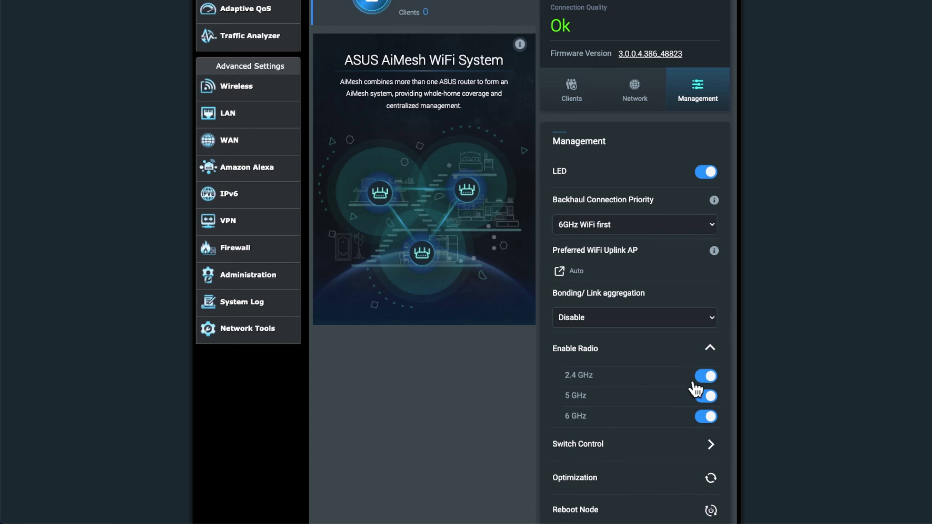
click(710, 354)
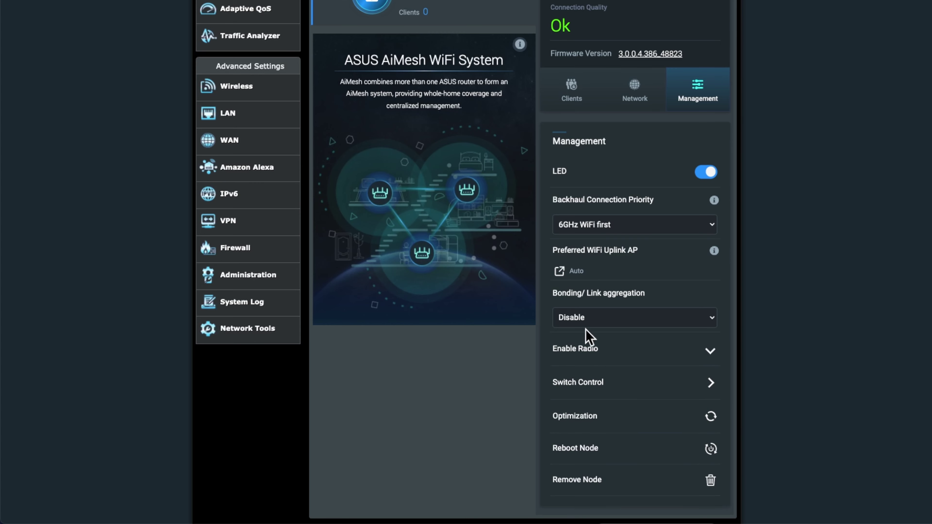
scroll(635, 459, up, 6)
scroll(631, 473, up, 1)
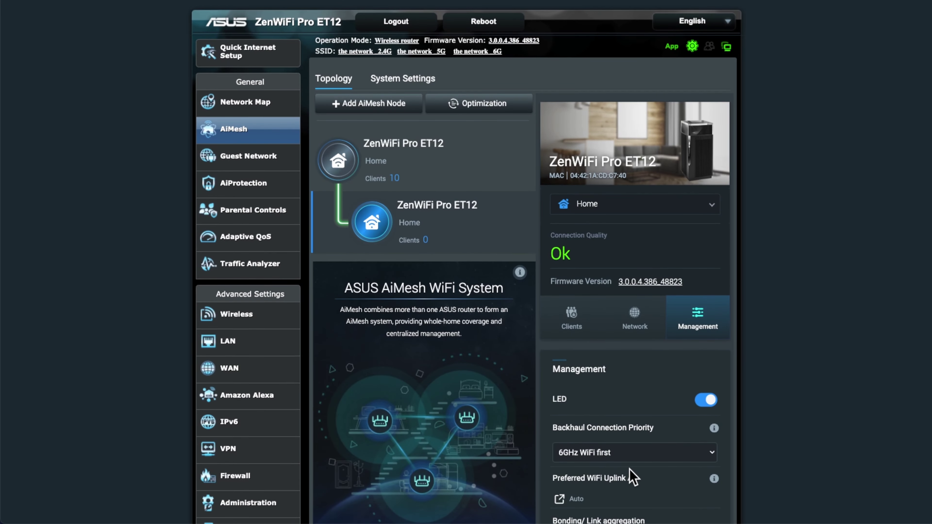
Review the choices for the secondary node's Backhaul Connection Priority and close the list without changing the selection
scroll(687, 493, down, 2)
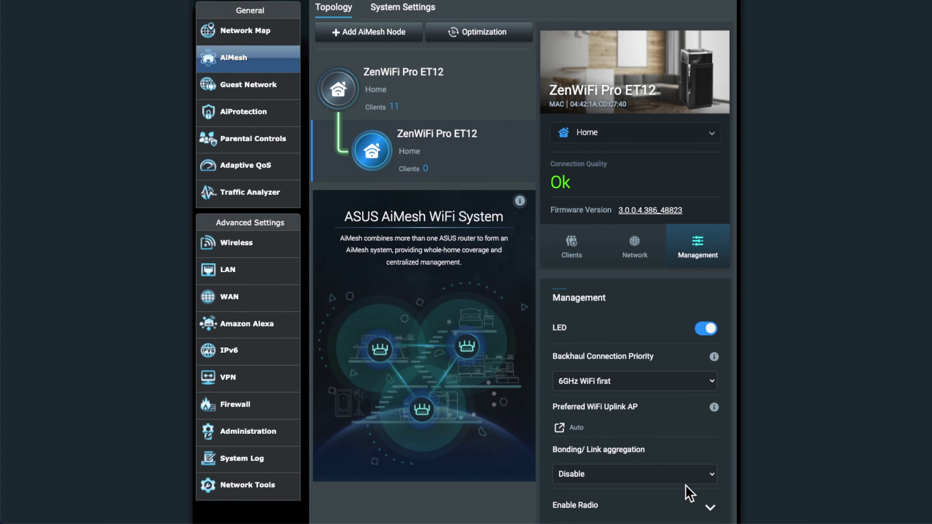
scroll(681, 492, up, 2)
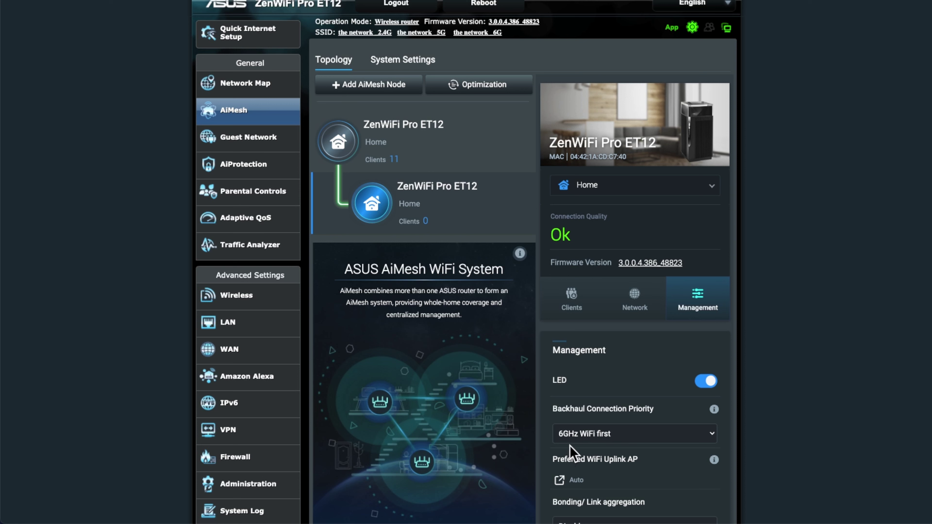
click(646, 437)
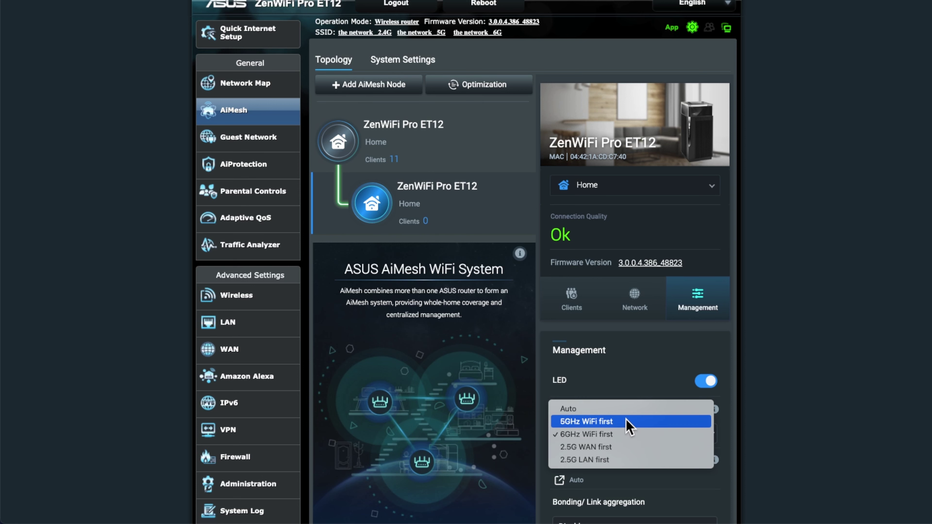
click(618, 410)
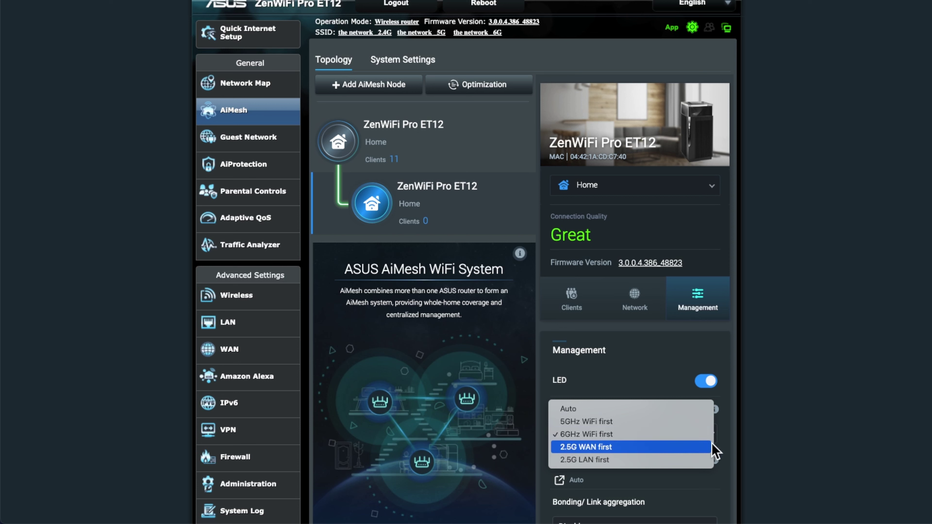
click(758, 451)
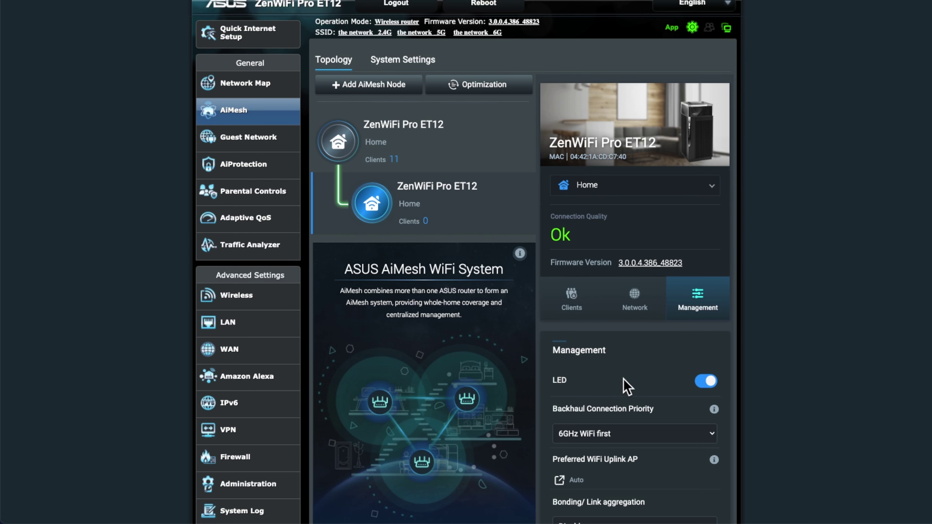
Review the AiMesh system settings, including the Ethernet Backhaul Mode explanation, and return to the topology
scroll(627, 386, up, 1)
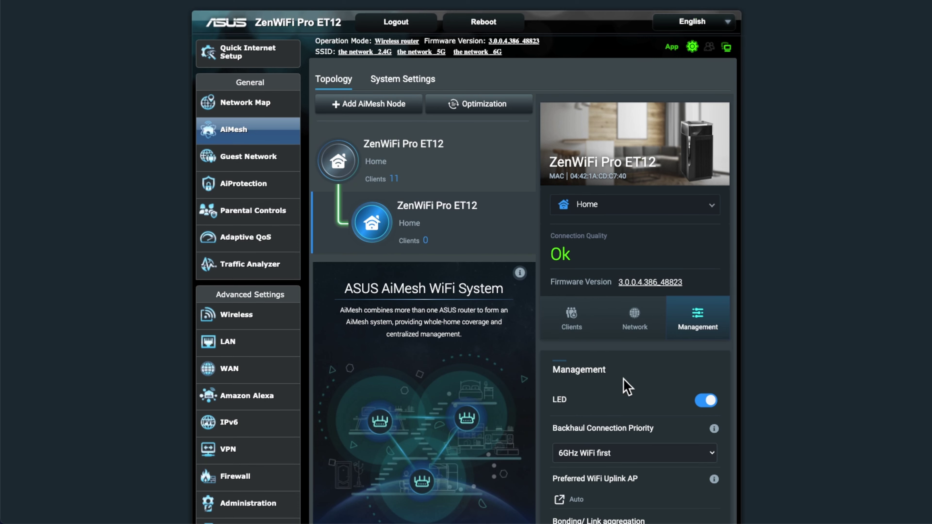
click(404, 81)
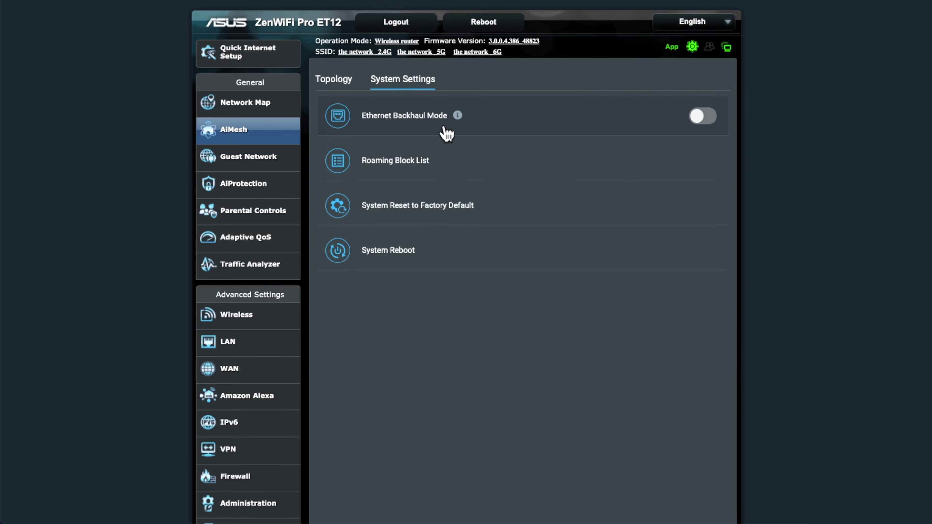
mouse_move(460, 120)
click(336, 81)
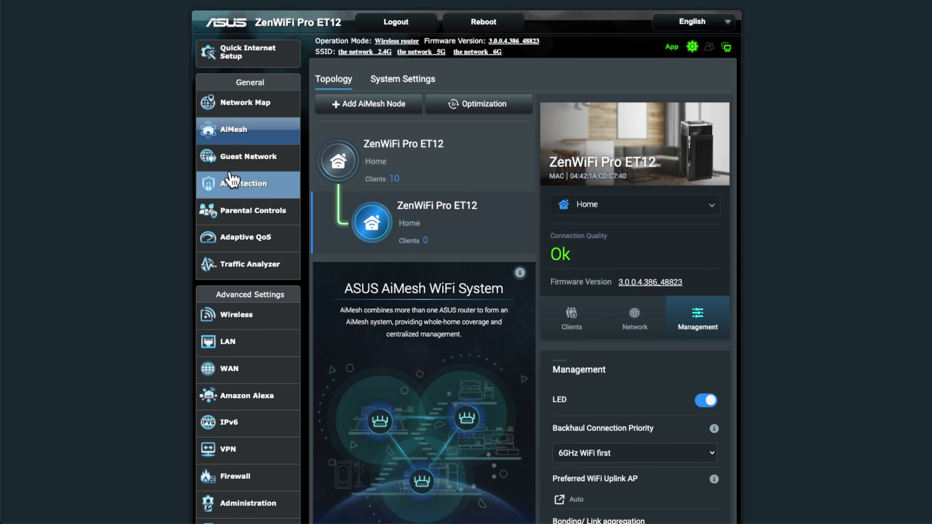
Open the Guest Network page and examine the guest network slots and fields for the 2.4 GHz, 5 GHz and 6 GHz bands
click(236, 167)
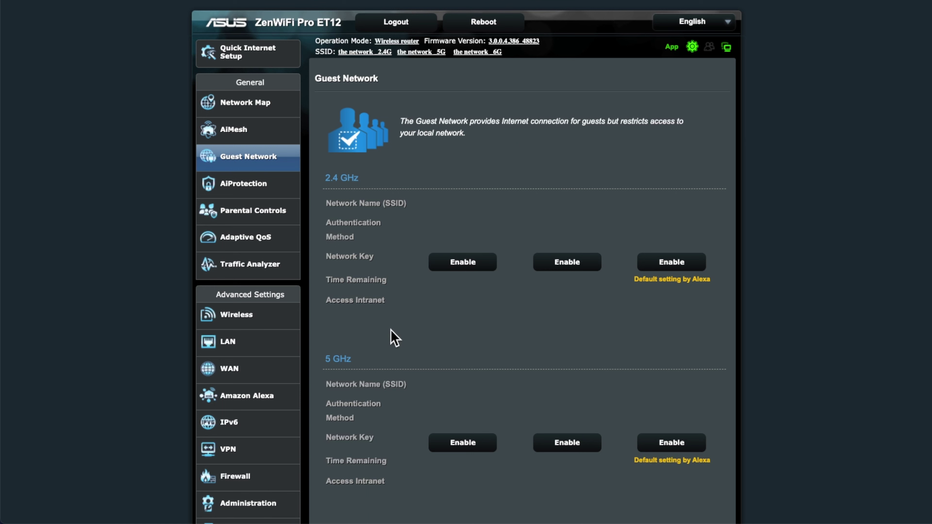
scroll(431, 346, down, 5)
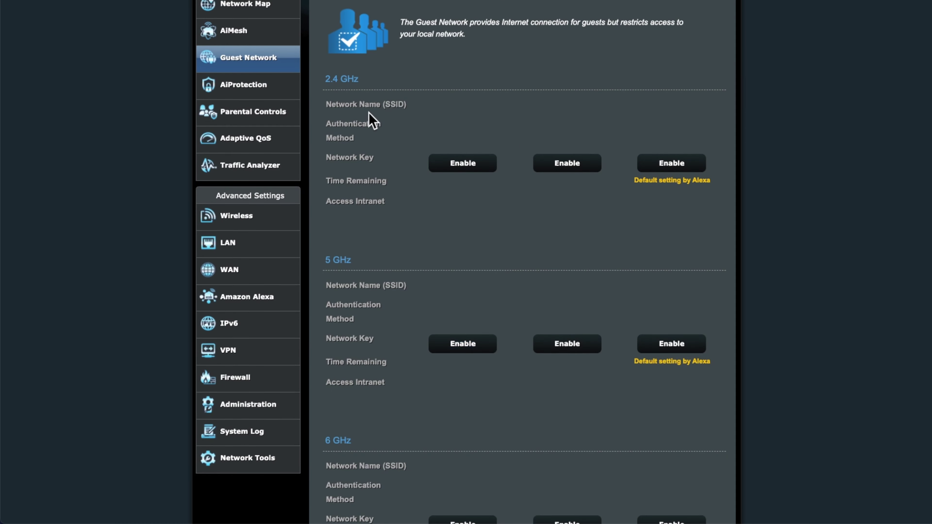
scroll(367, 358, down, 4)
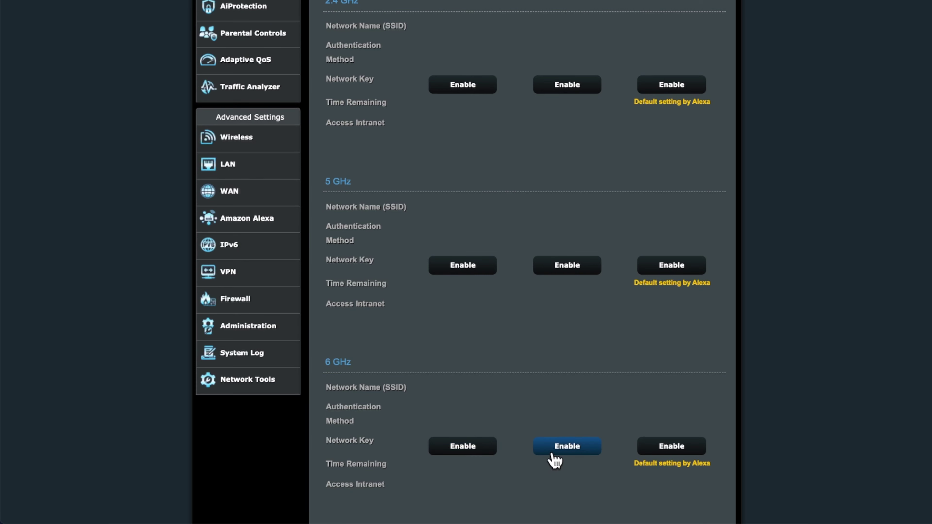
scroll(547, 373, up, 3)
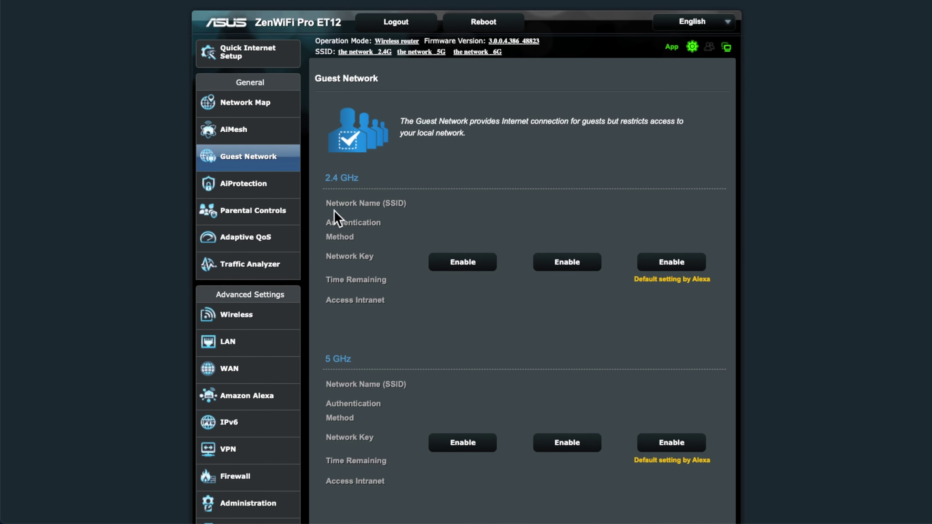
scroll(345, 436, down, 1)
scroll(344, 435, down, 2)
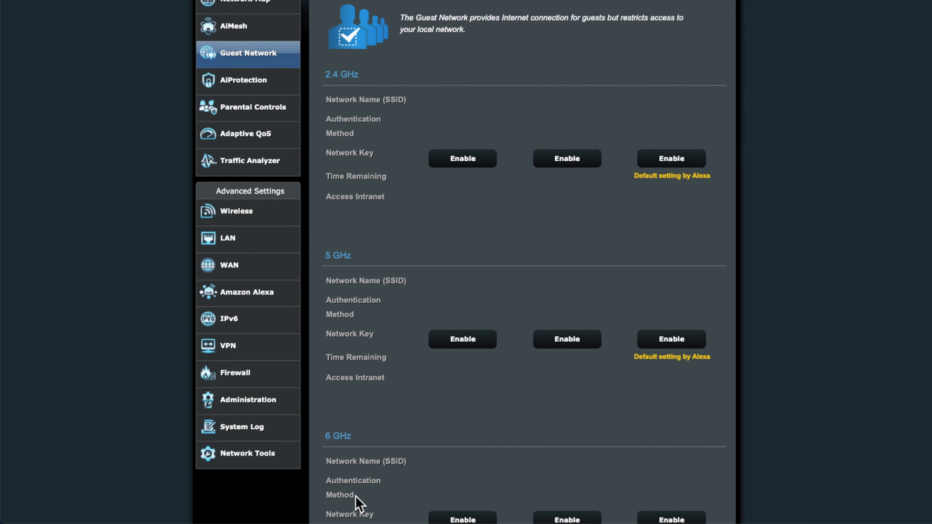
scroll(359, 485, up, 3)
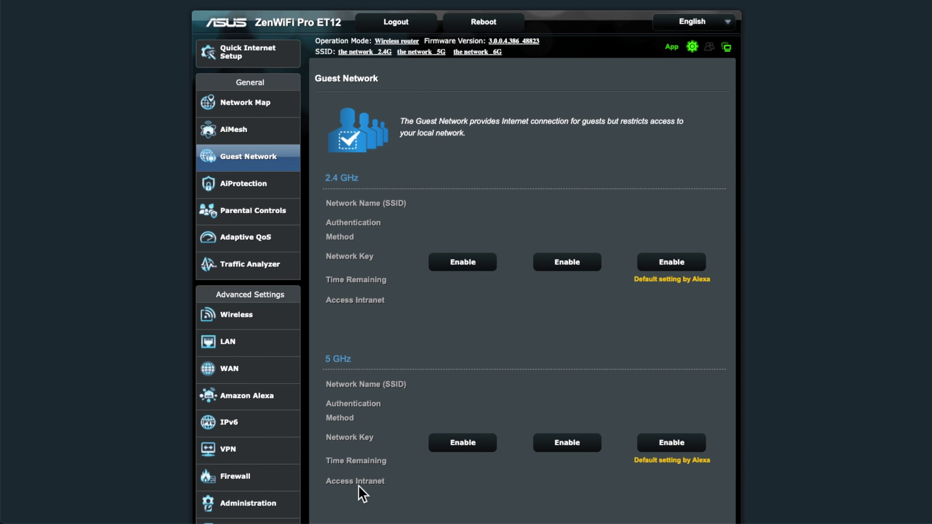
scroll(356, 483, down, 2)
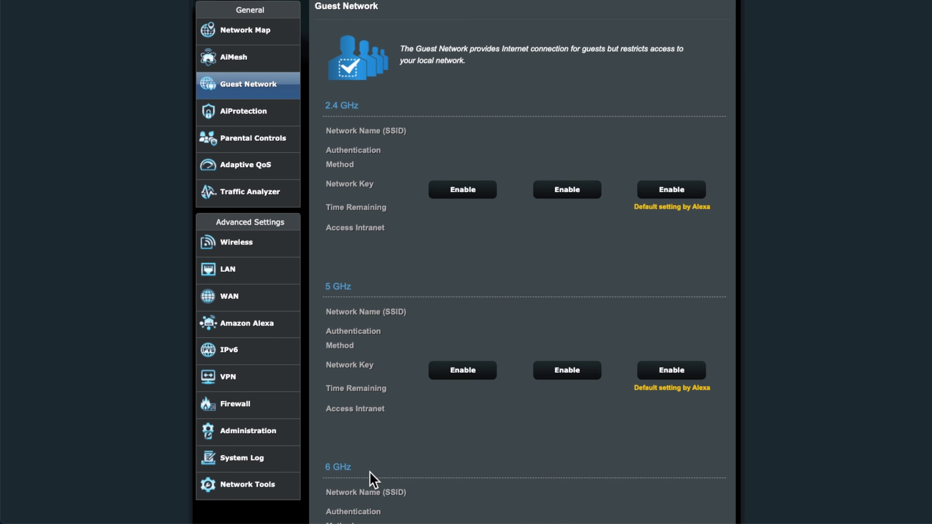
scroll(373, 469, up, 2)
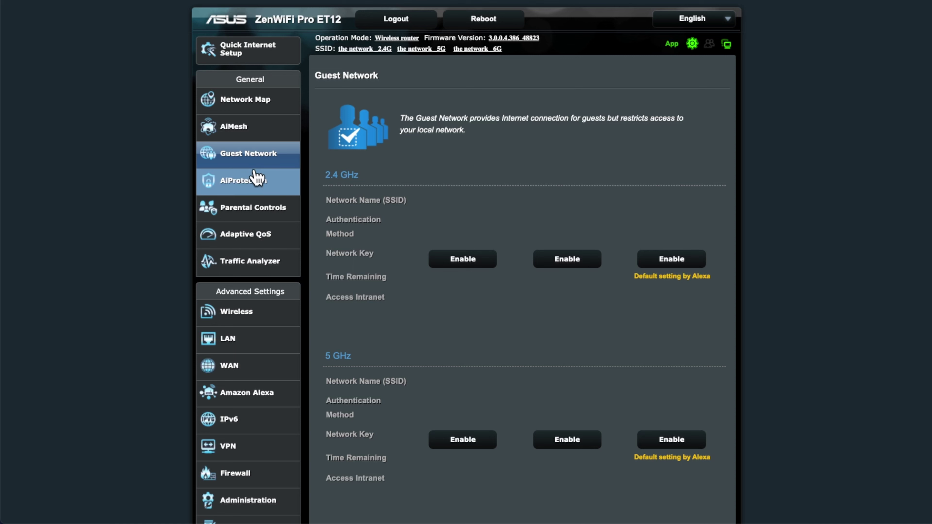
Open AiProtection and read the descriptions of its security assessment, Malicious Sites Blocking, Two-Way IPS and Infected Device Prevention features
click(240, 187)
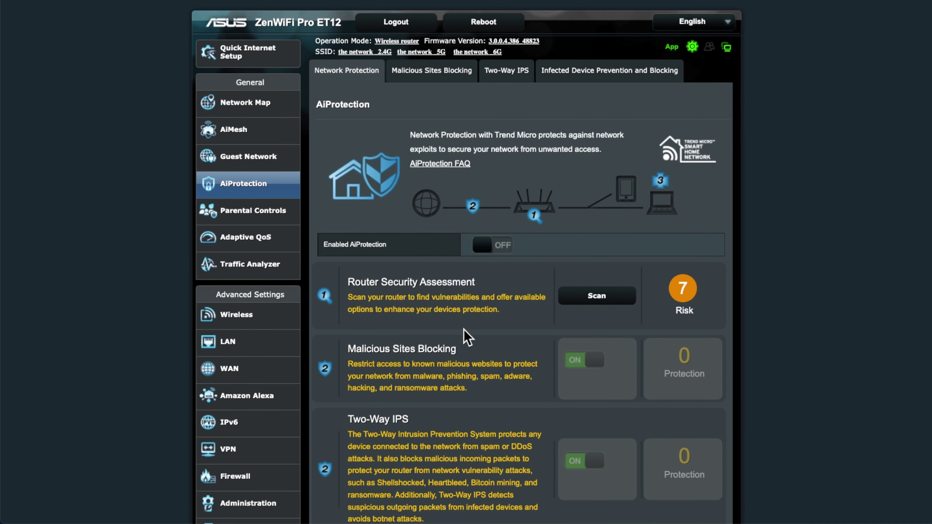
scroll(466, 334, down, 1)
scroll(467, 334, down, 4)
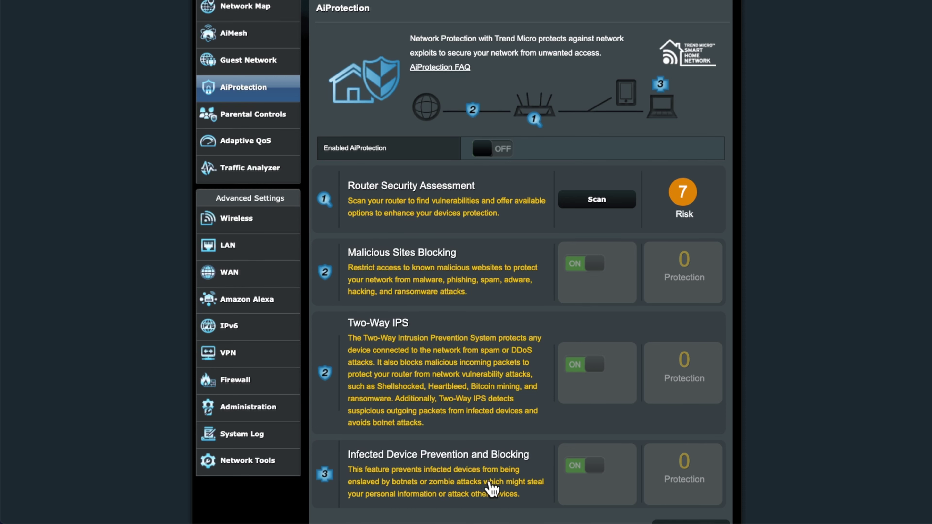
scroll(492, 489, down, 1)
scroll(515, 481, up, 3)
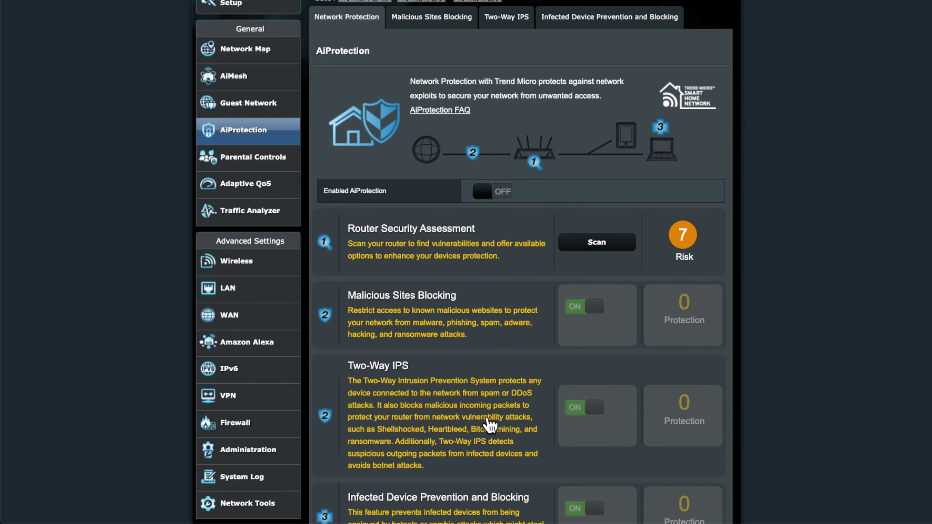
scroll(492, 427, down, 2)
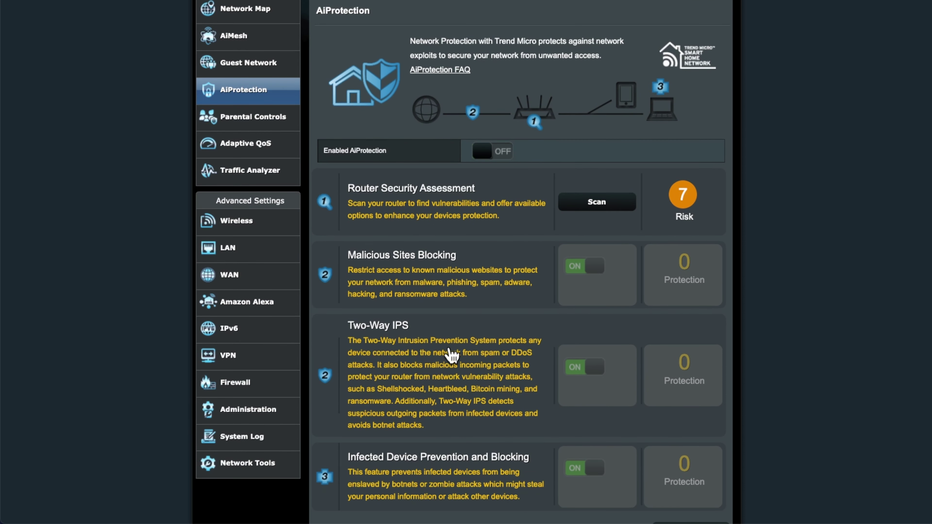
scroll(506, 354, up, 4)
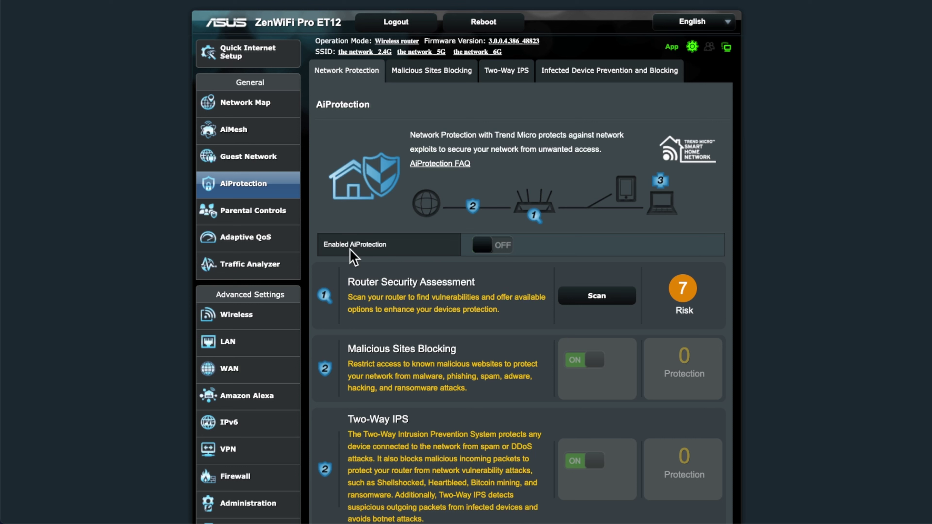
Enable AiProtection and check the switches and protection counters of its individual features
click(492, 245)
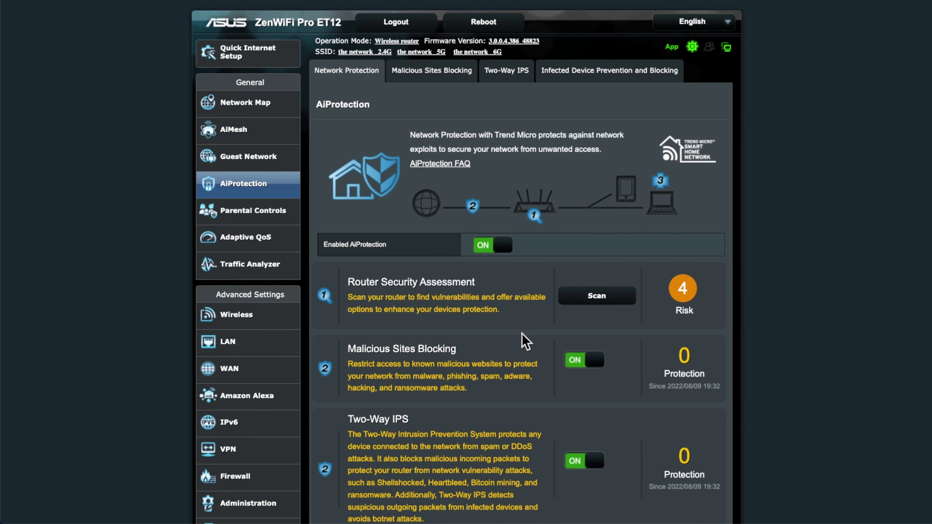
scroll(518, 426, down, 1)
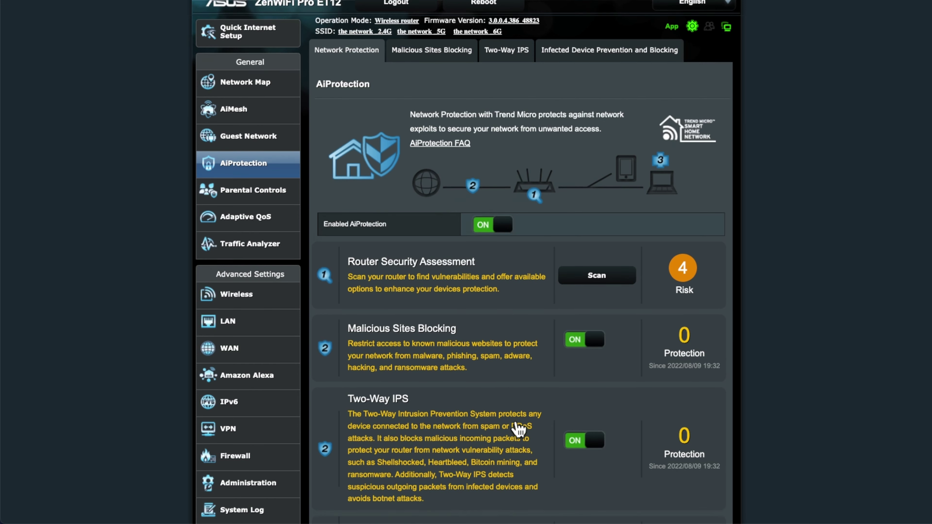
scroll(518, 428, down, 4)
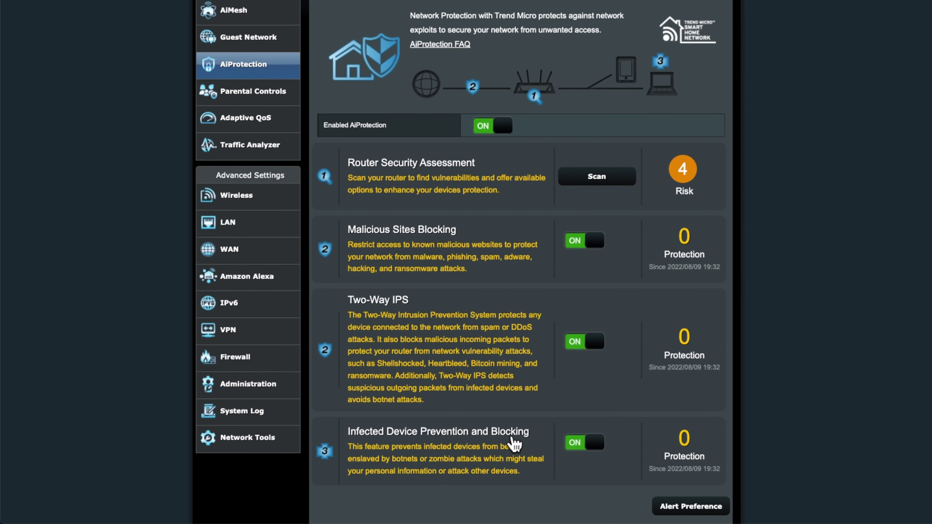
scroll(514, 444, up, 3)
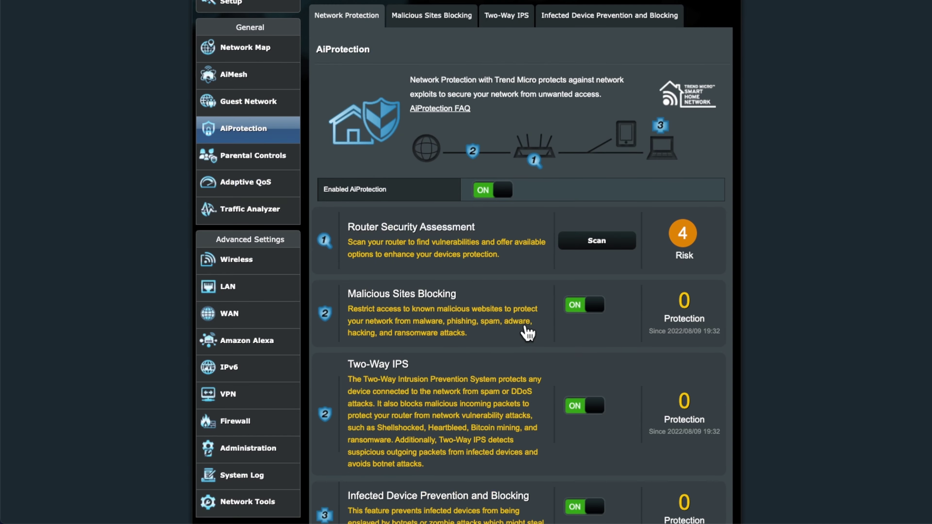
scroll(526, 332, down, 6)
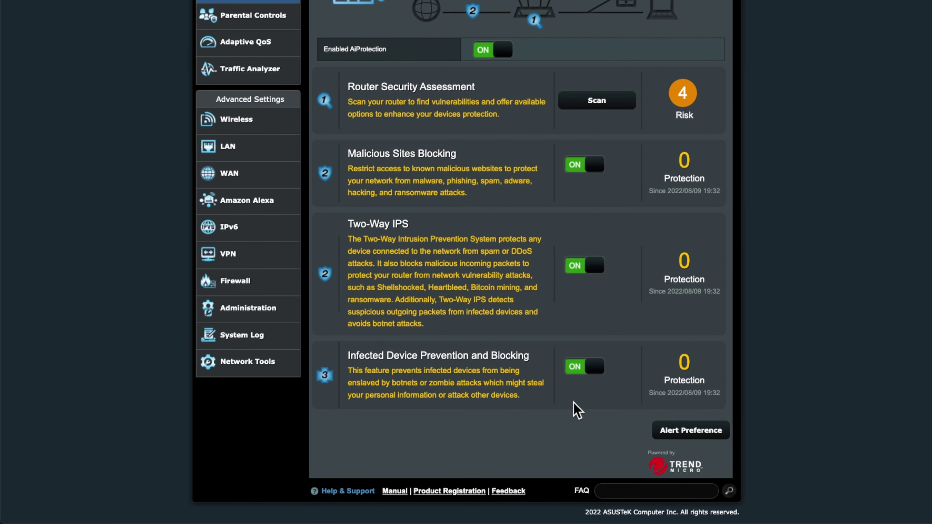
scroll(582, 405, up, 5)
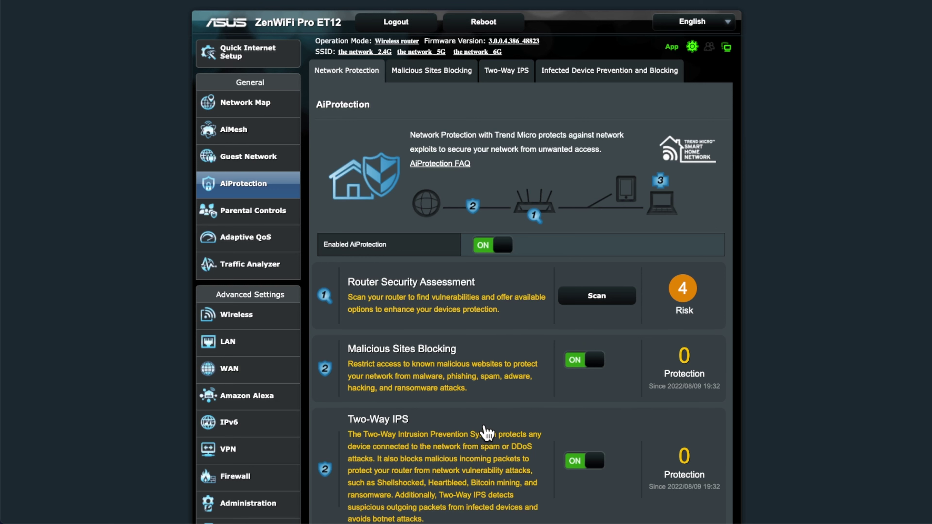
scroll(487, 433, down, 5)
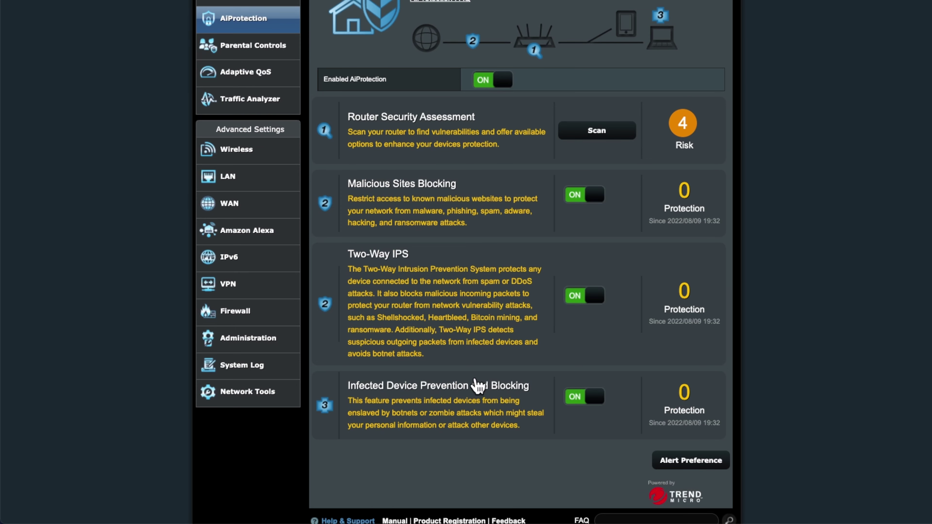
scroll(477, 385, up, 2)
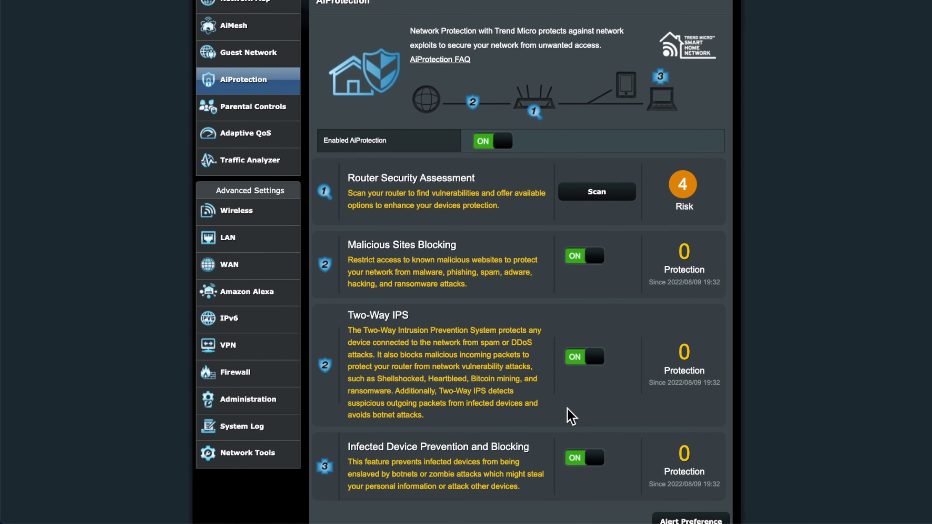
scroll(571, 417, up, 3)
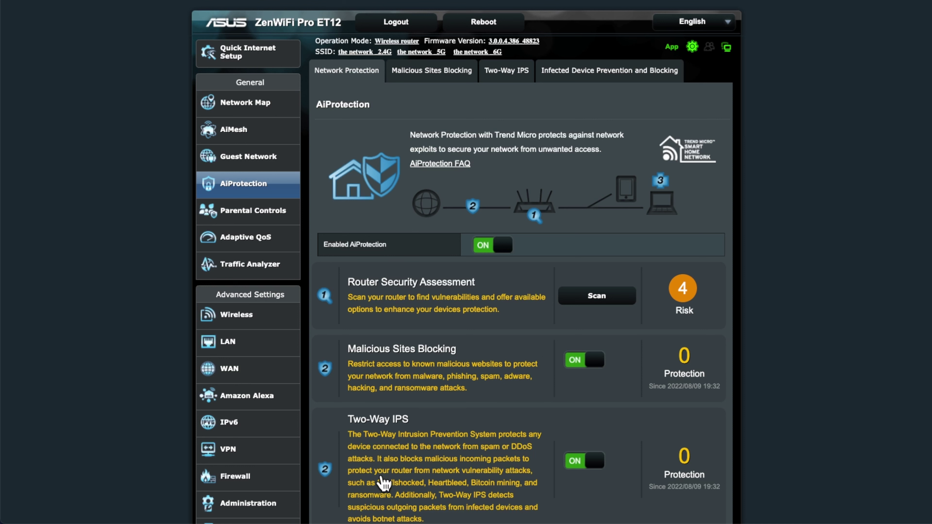
Review AiProtection's Malicious Sites Blocking, Two-Way IPS and Infected Device Prevention and Blocking event pages, and return to Network Protection
click(459, 76)
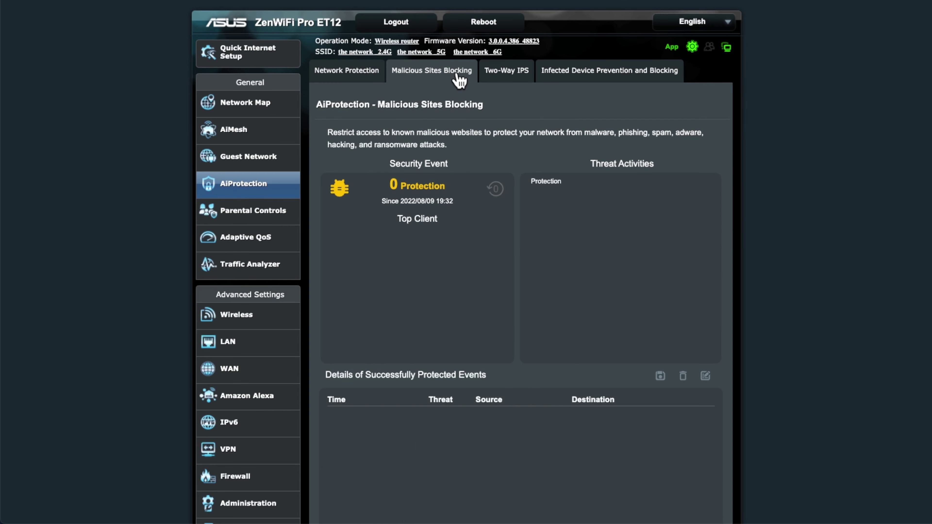
click(519, 74)
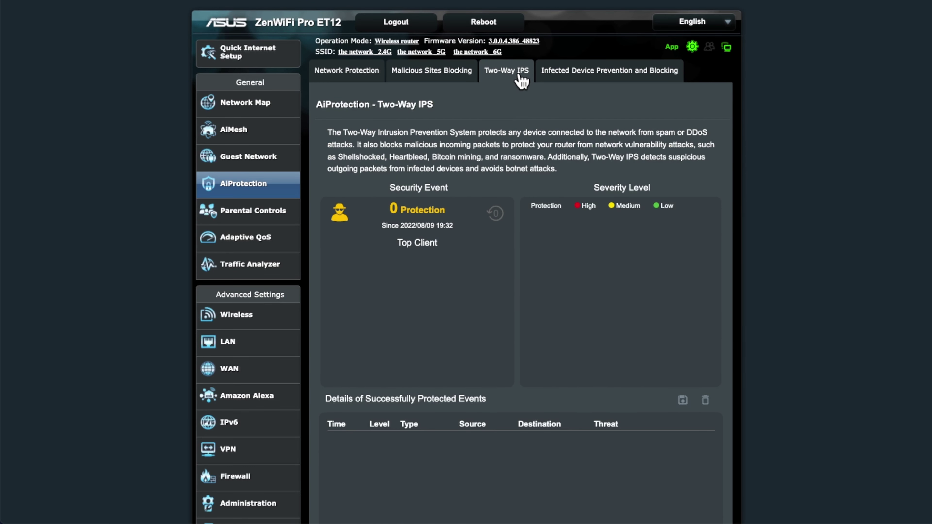
click(619, 74)
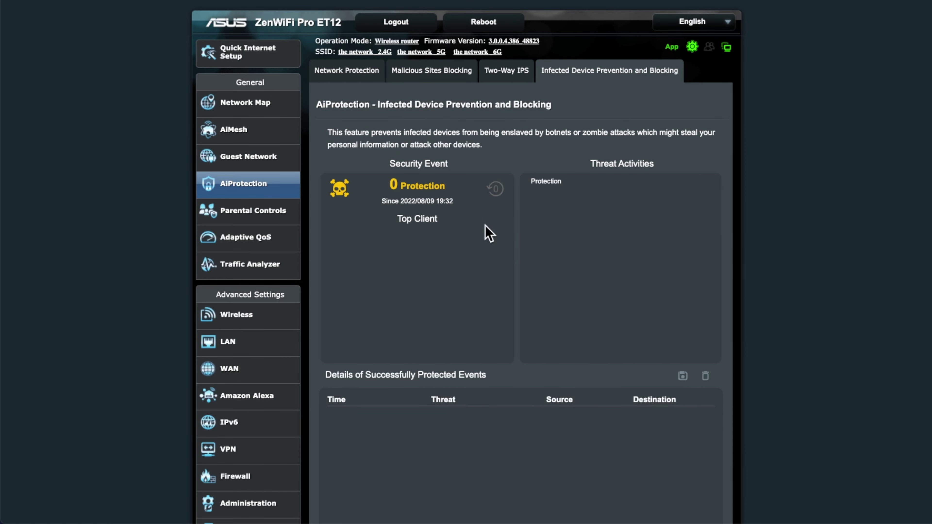
scroll(534, 456, down, 1)
click(368, 79)
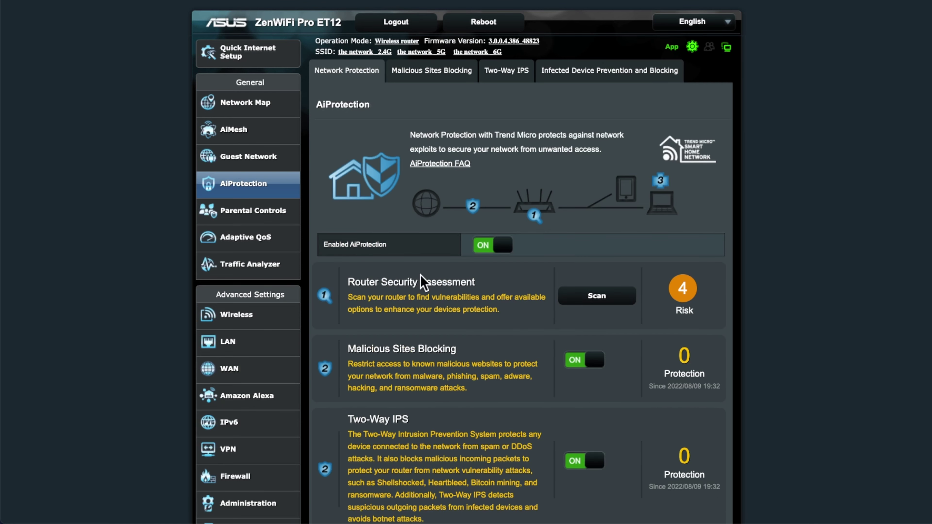
Run the Router Security Assessment scan, review the items flagged No, and close the report
scroll(514, 435, down, 3)
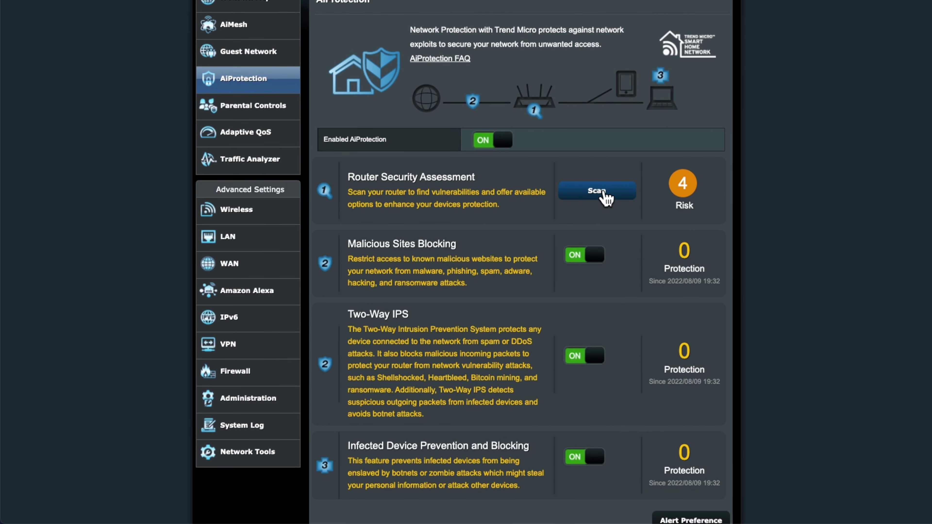
click(599, 192)
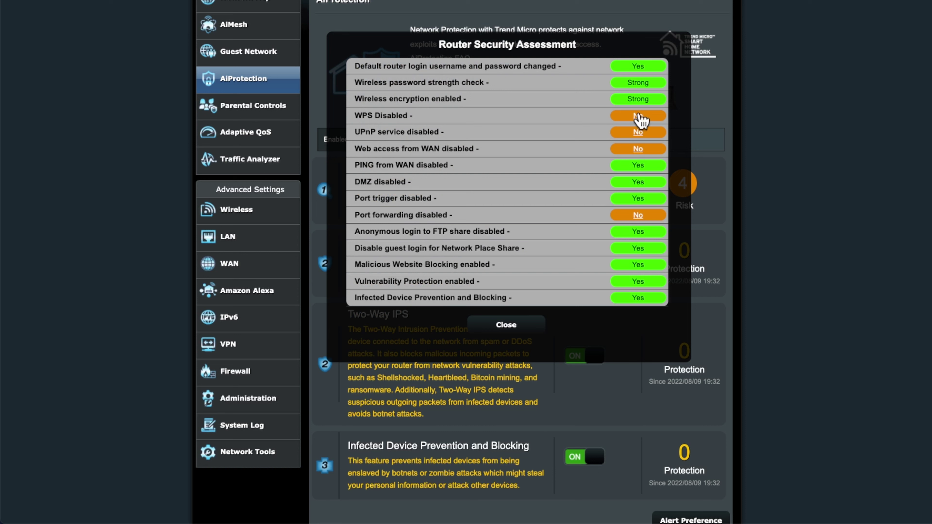
mouse_move(627, 124)
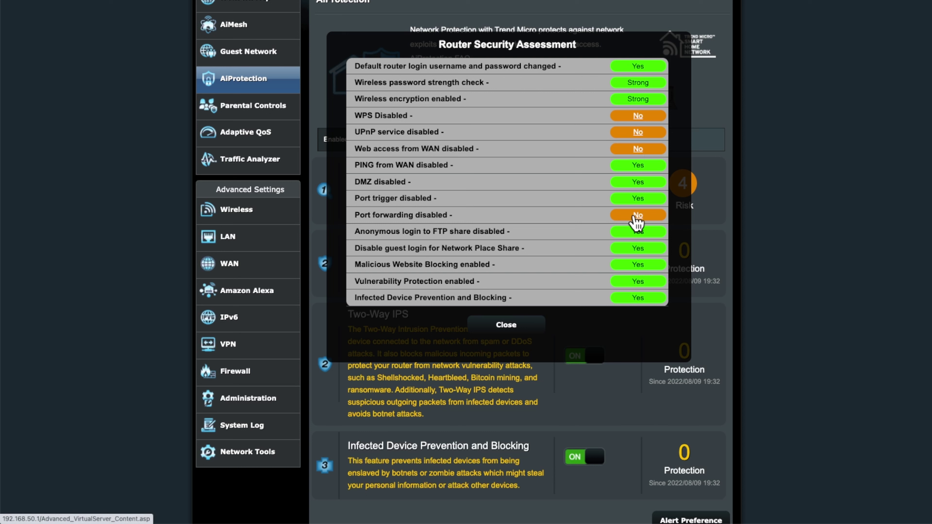
click(506, 325)
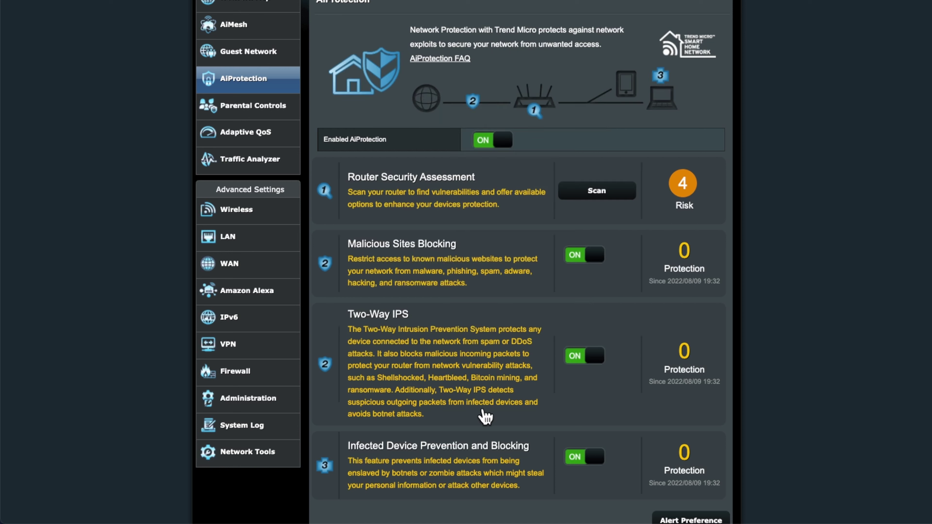
Enable Web & Apps Filters in Parental Controls and examine the client list and content categories
click(245, 114)
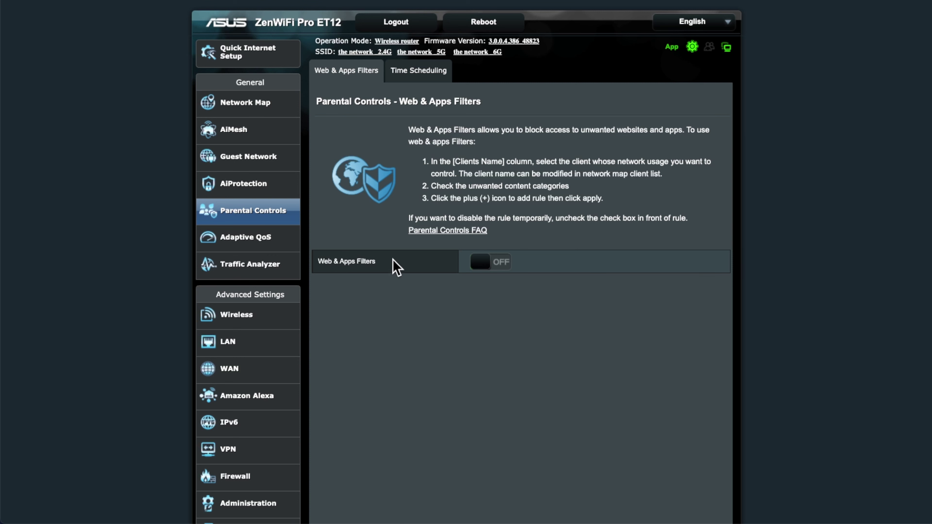
click(499, 269)
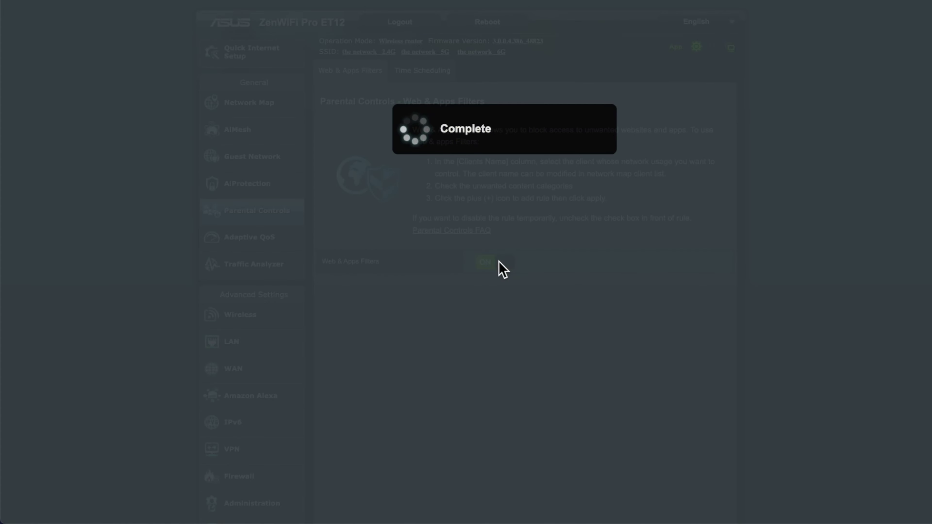
scroll(482, 382, down, 3)
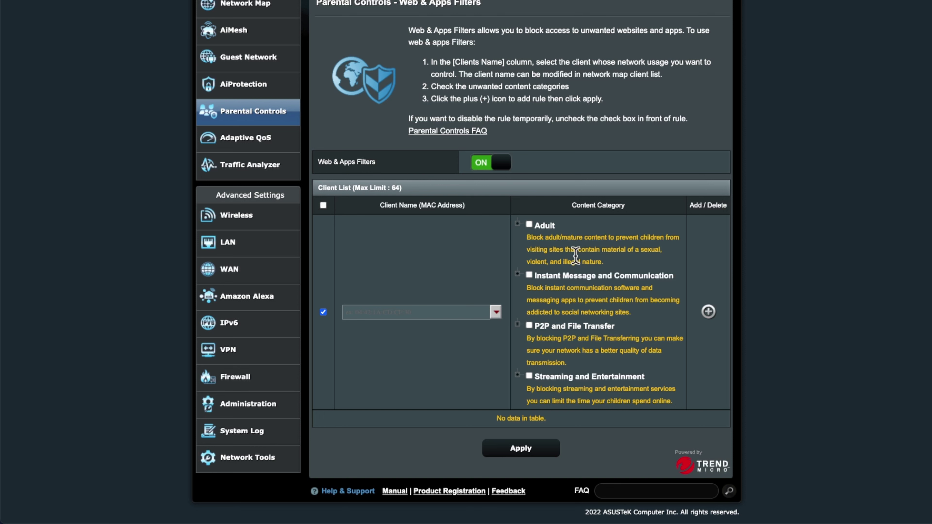
scroll(456, 282, up, 3)
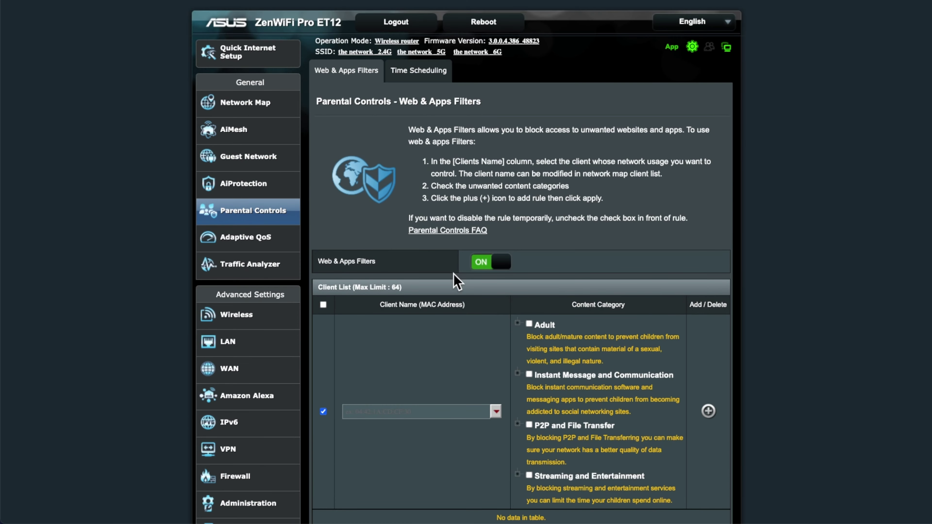
Check the Time Scheduling options of Parental Controls, and turn Web & Apps Filters off
click(412, 82)
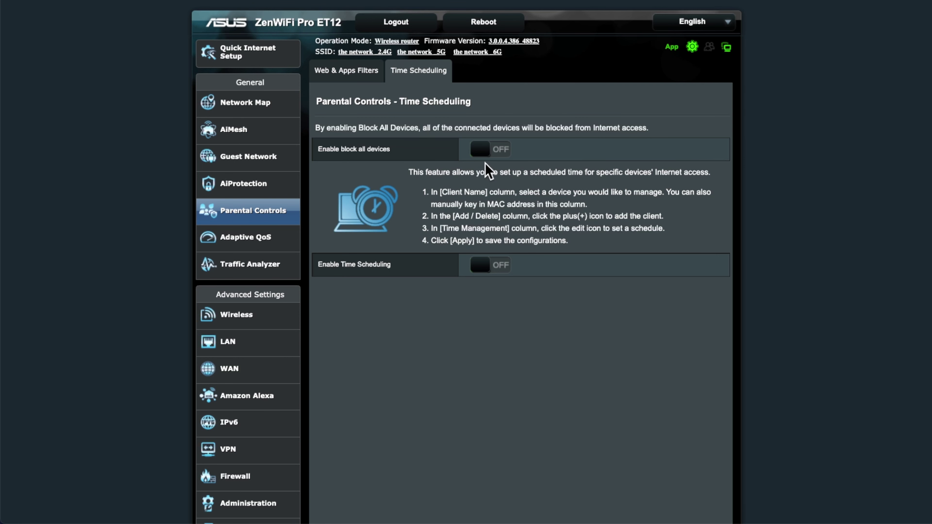
click(347, 71)
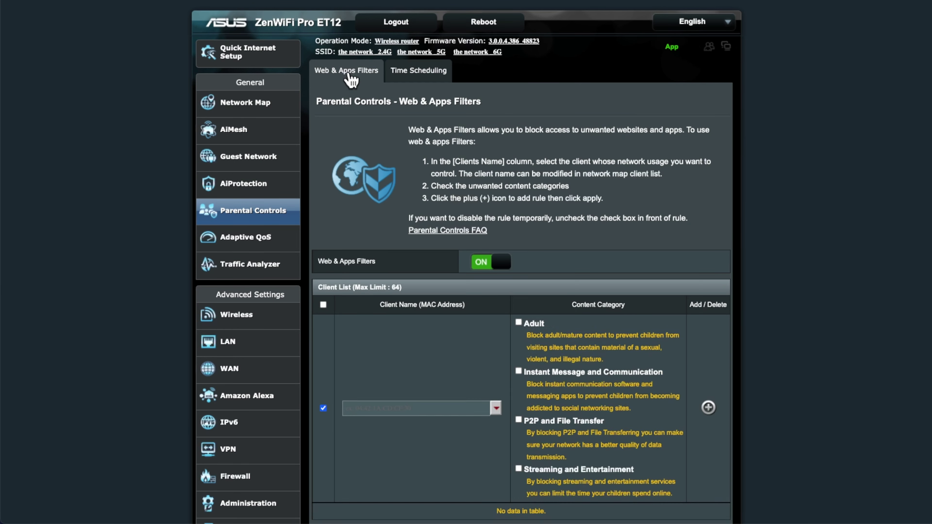
click(493, 262)
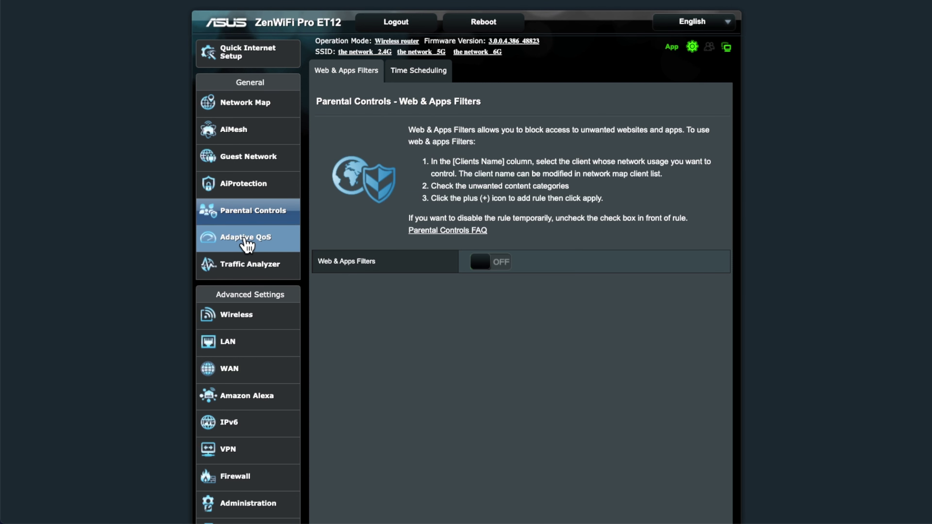
Open Adaptive QoS and examine the Bandwidth Monitor and the QoS configuration's usage modes, such as Media Streaming and Work-From-Home
click(247, 245)
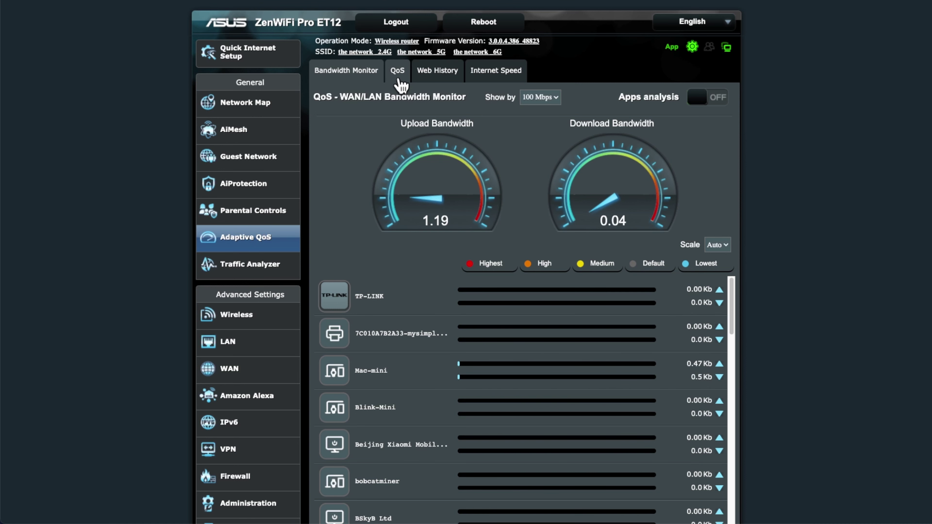
click(398, 71)
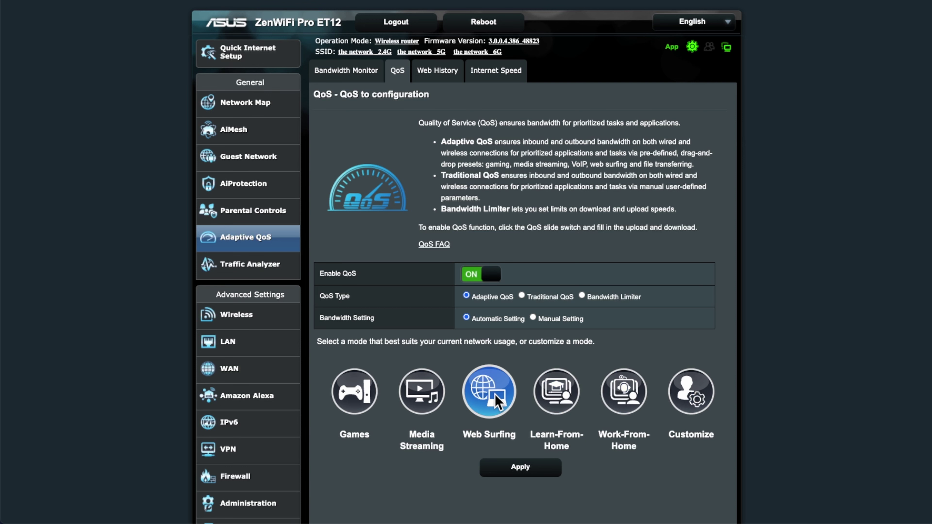
mouse_move(423, 396)
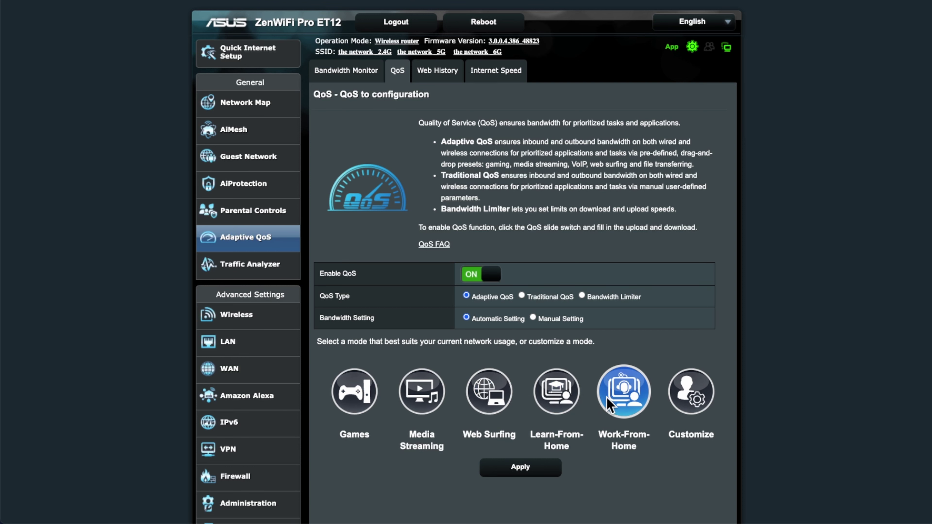
mouse_move(617, 398)
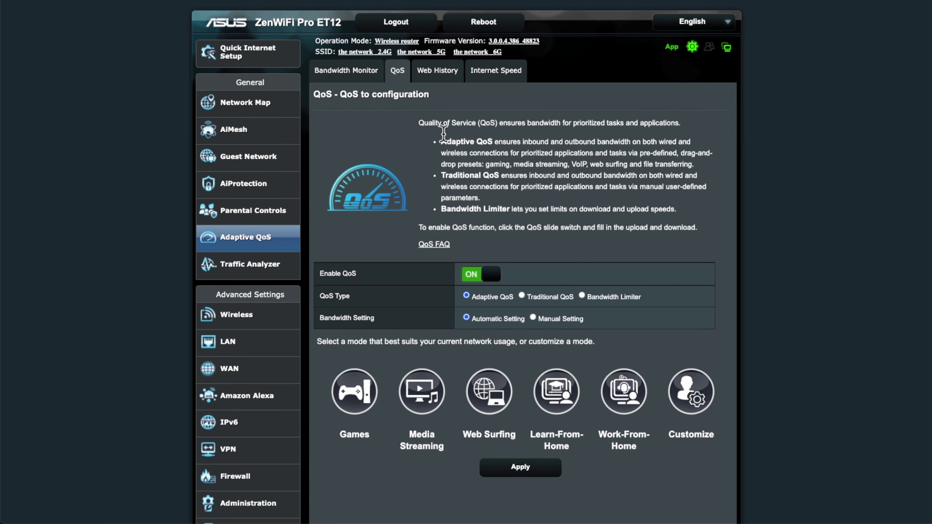
View the Web History and Internet Speed pages of Adaptive QoS, and check the list of available speed test servers
click(438, 74)
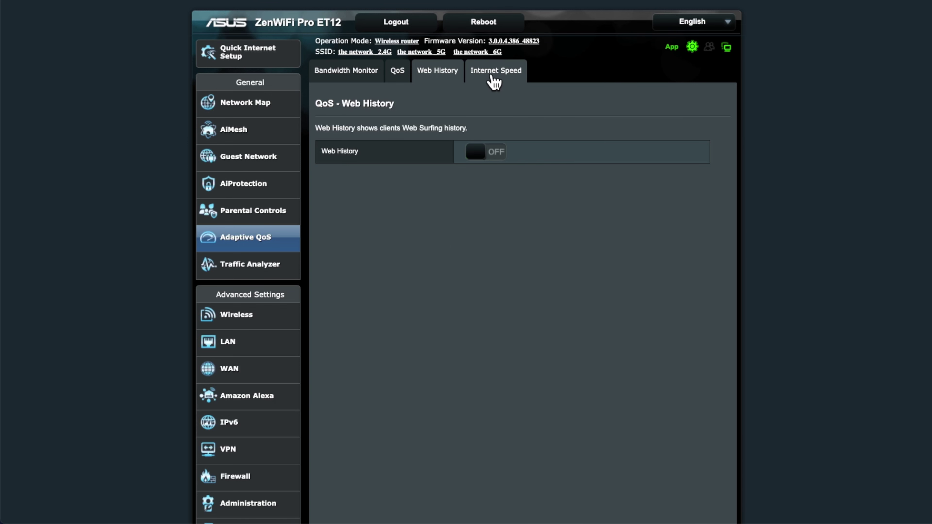
click(495, 81)
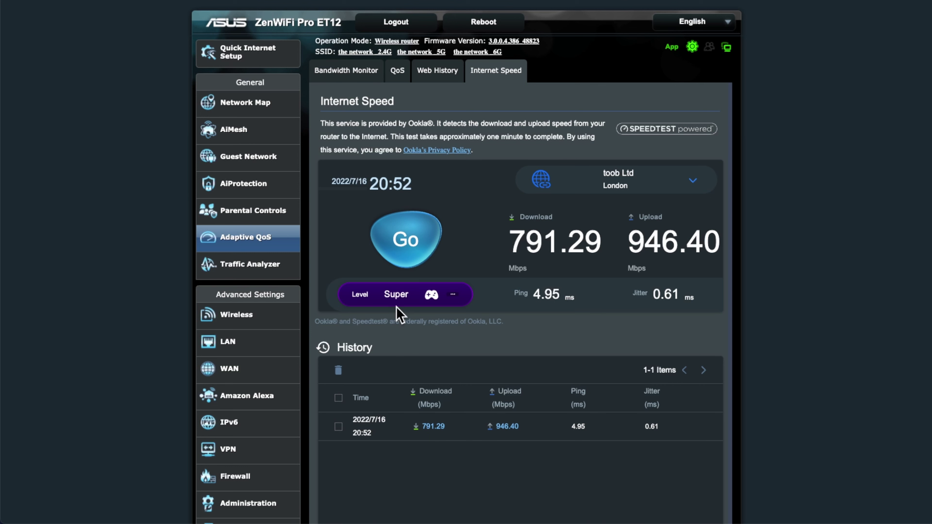
click(693, 182)
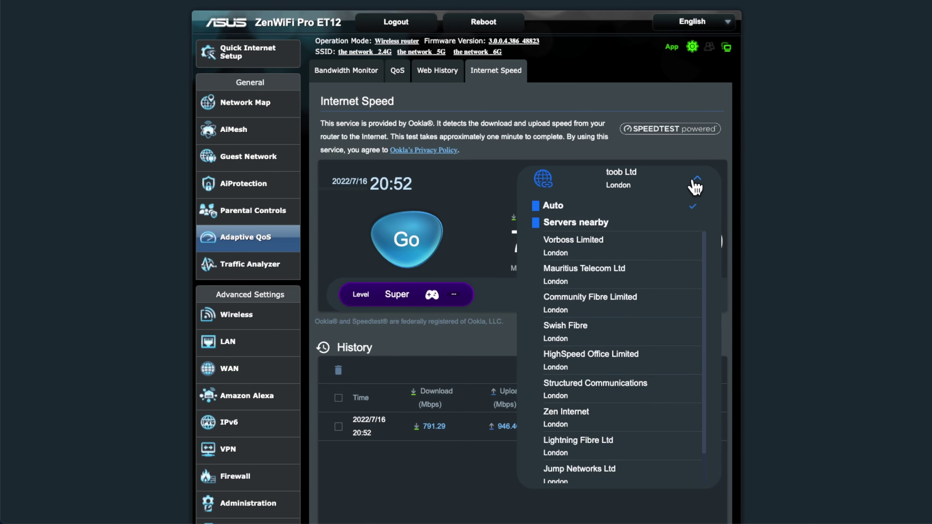
click(695, 183)
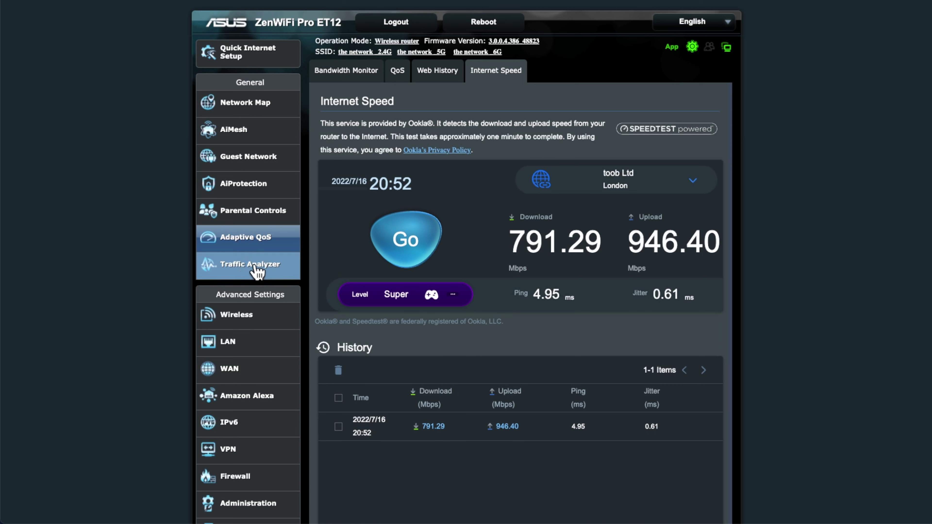
Open Traffic Analyzer and examine its daily device statistics and the real-time Traffic Monitor for the WAN connection
click(251, 272)
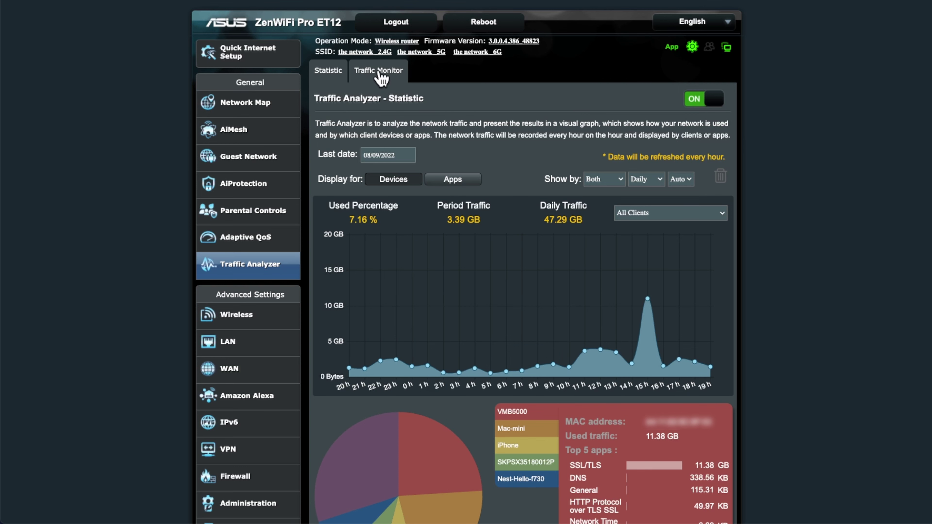
click(380, 74)
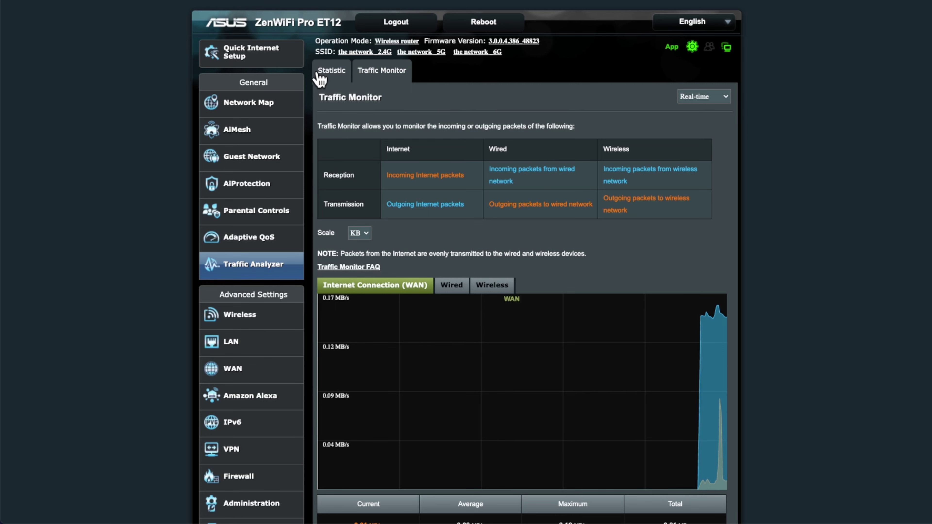
scroll(154, 346, down, 2)
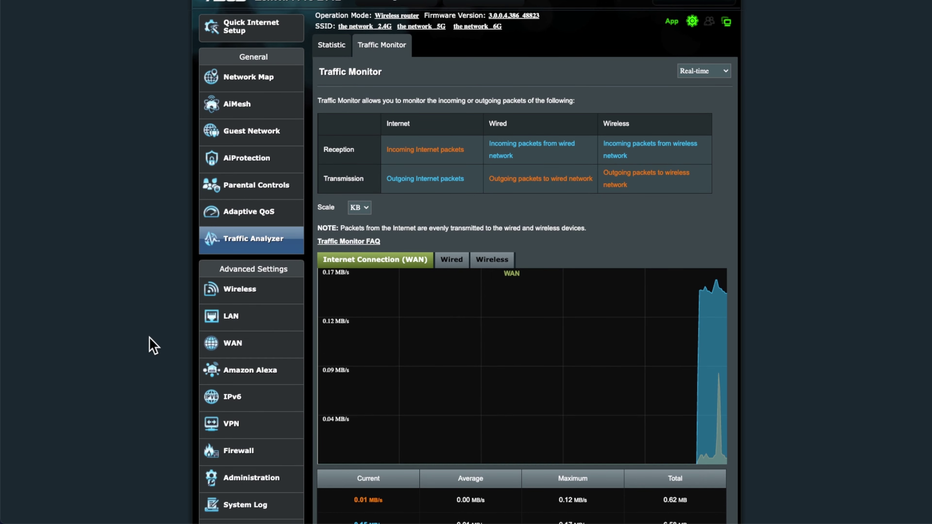
scroll(154, 346, down, 2)
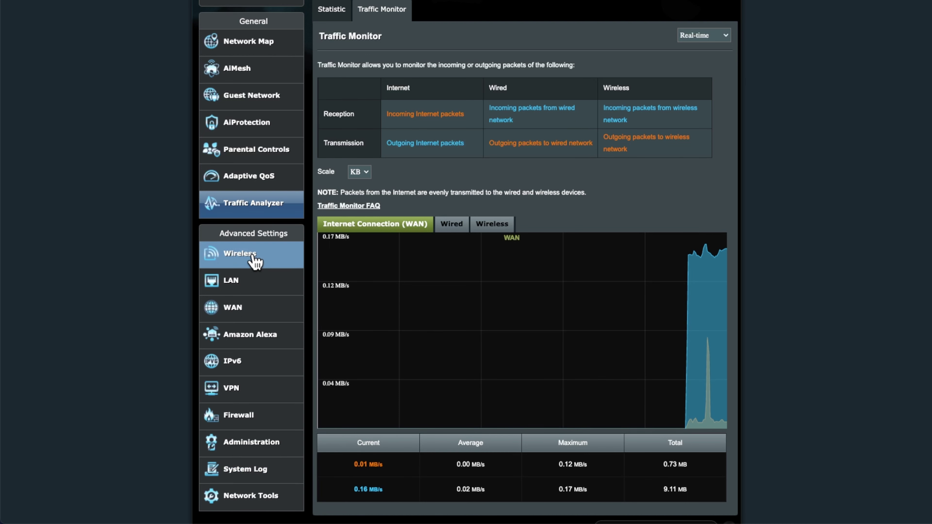
Open the general Wireless settings and review the SSID, channel and security fields for the 2.4 GHz, 5 GHz and 6 GHz bands
click(257, 261)
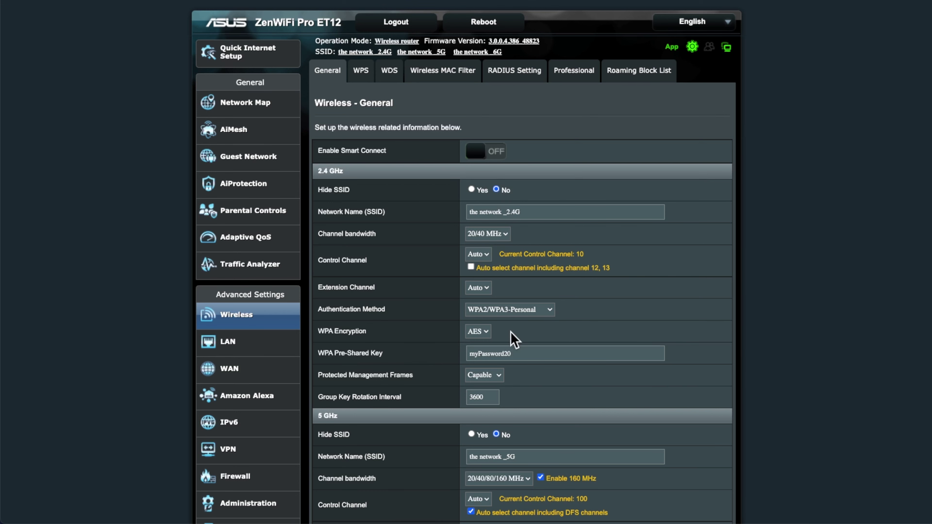
scroll(679, 385, down, 2)
scroll(680, 385, down, 5)
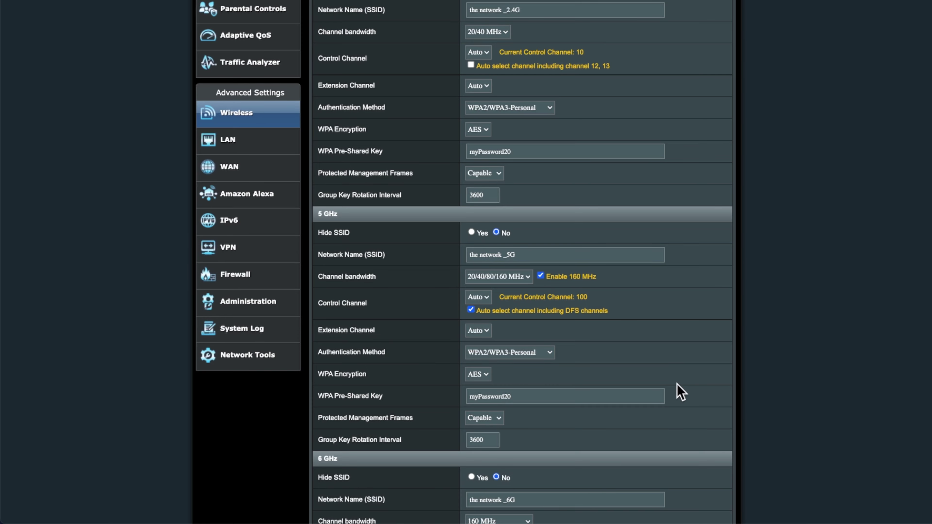
scroll(679, 389, down, 2)
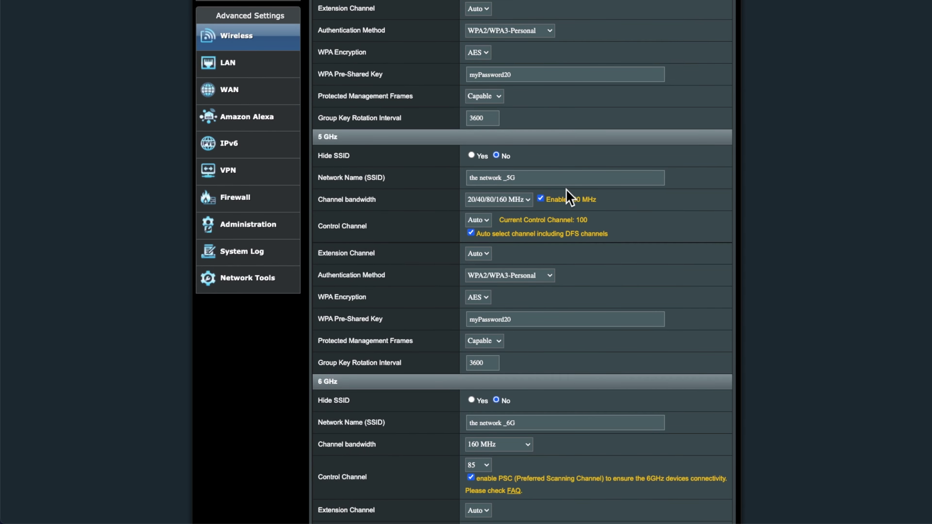
scroll(697, 452, down, 3)
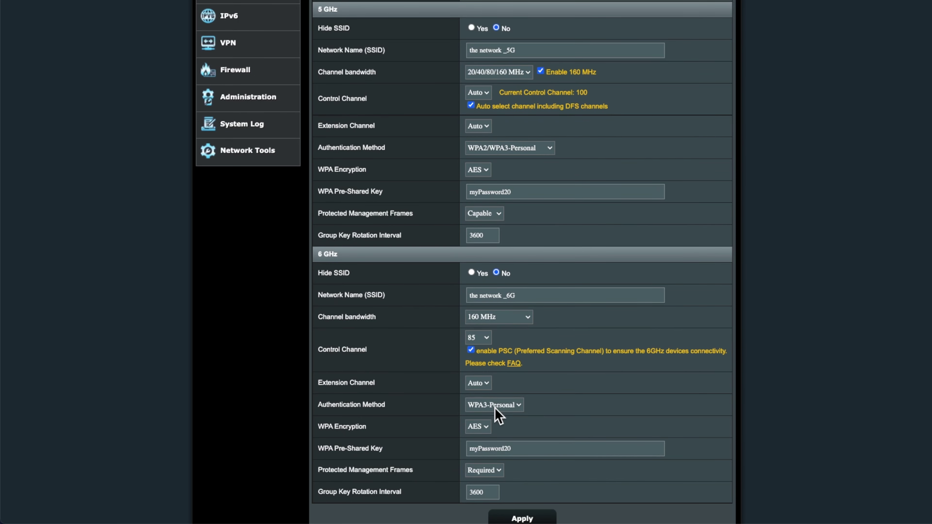
Check the available authentication methods for the 6 GHz band, keeping WPA3-Personal selected
click(507, 418)
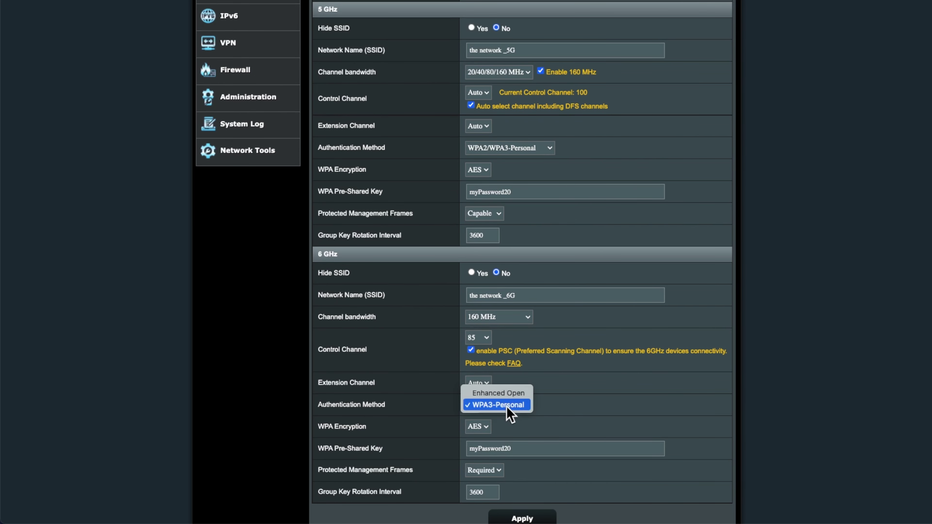
click(644, 424)
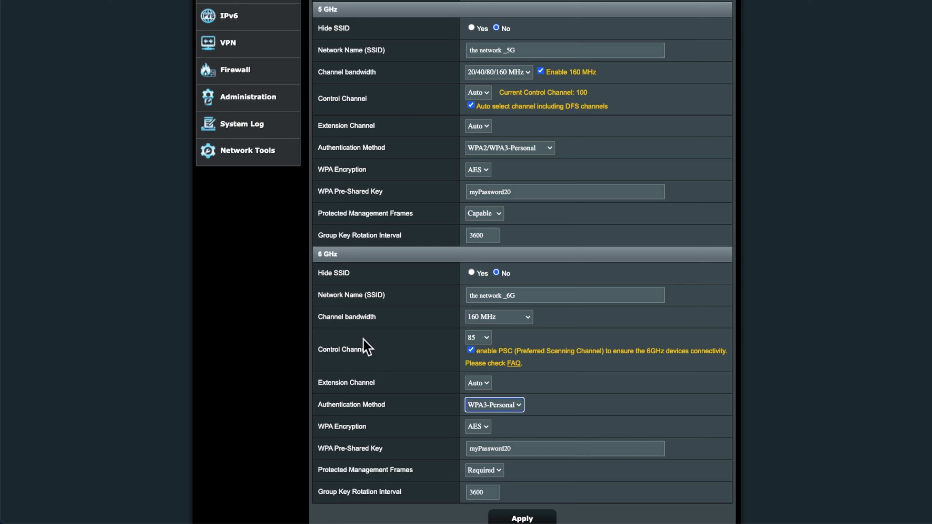
click(513, 405)
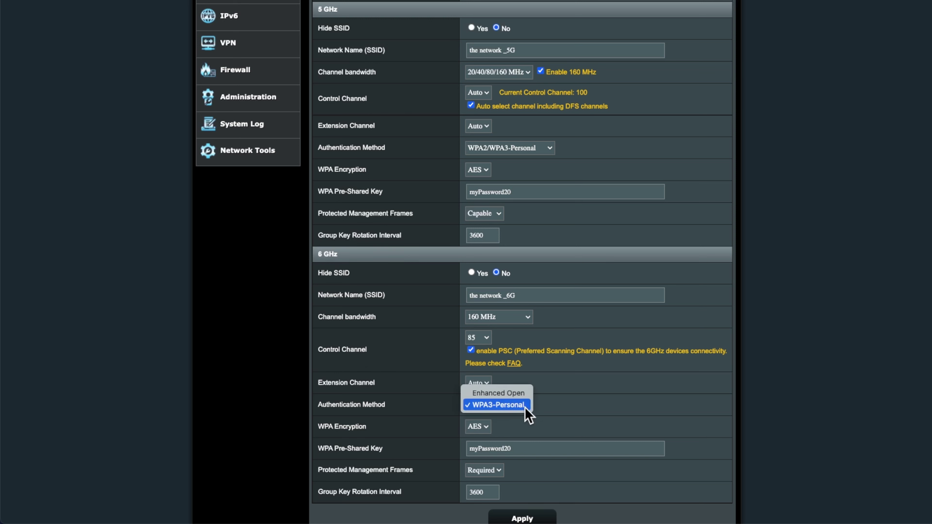
click(525, 412)
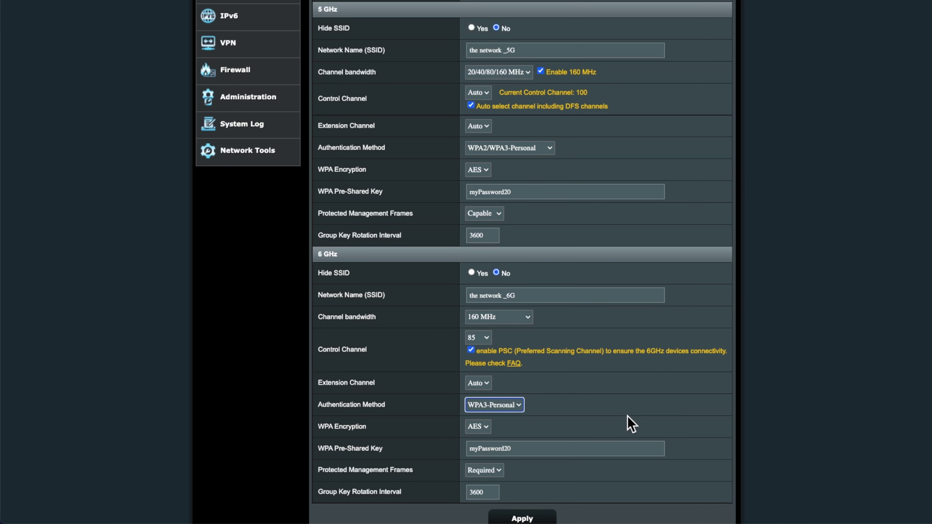
Check the available authentication methods for the 5 GHz and 2.4 GHz bands, keeping WPA2/WPA3-Personal selected for both
scroll(630, 422, up, 5)
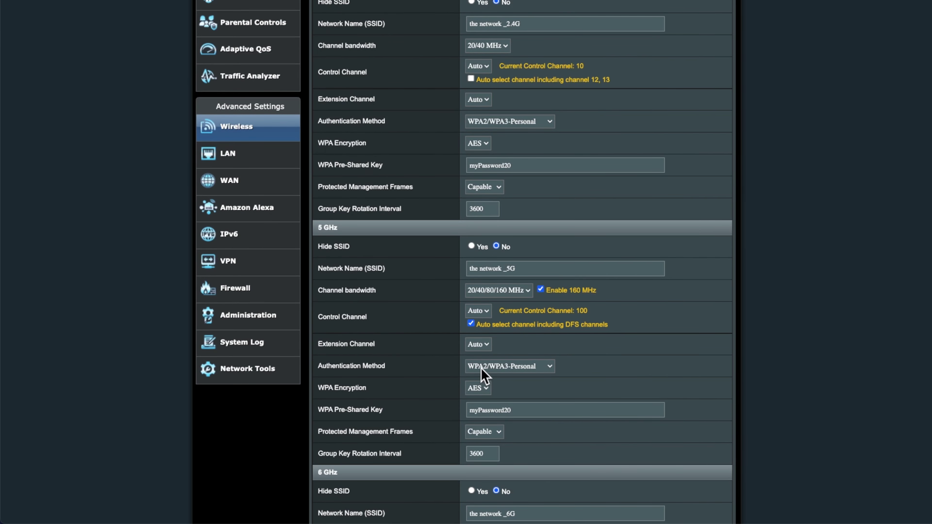
click(509, 367)
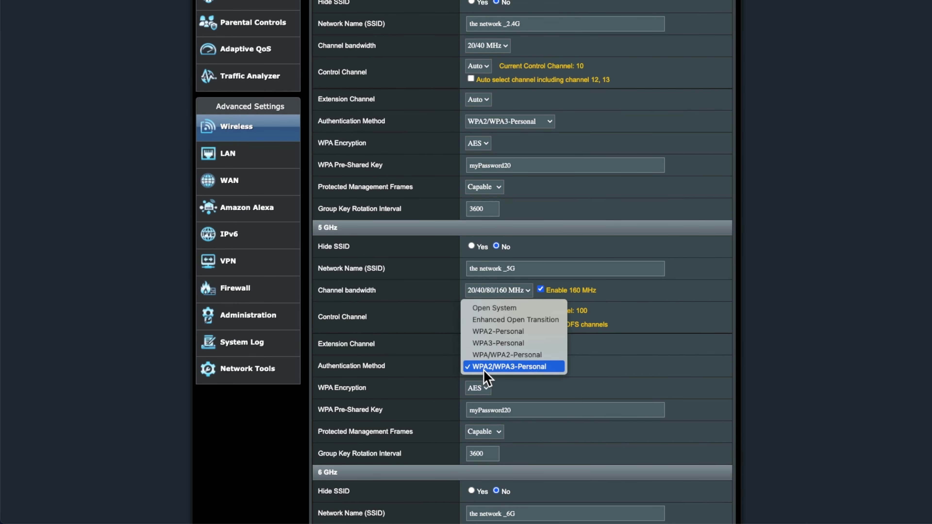
click(510, 367)
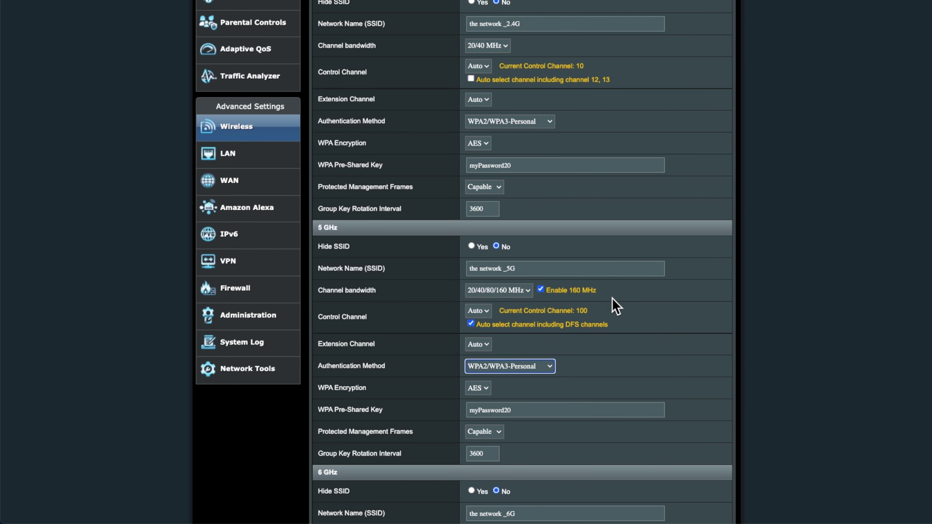
scroll(661, 378, up, 1)
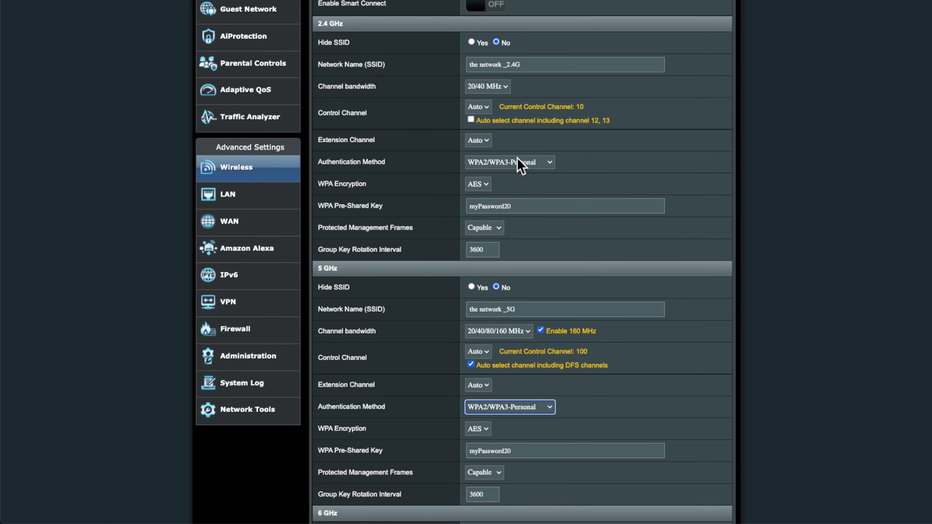
scroll(663, 371, up, 1)
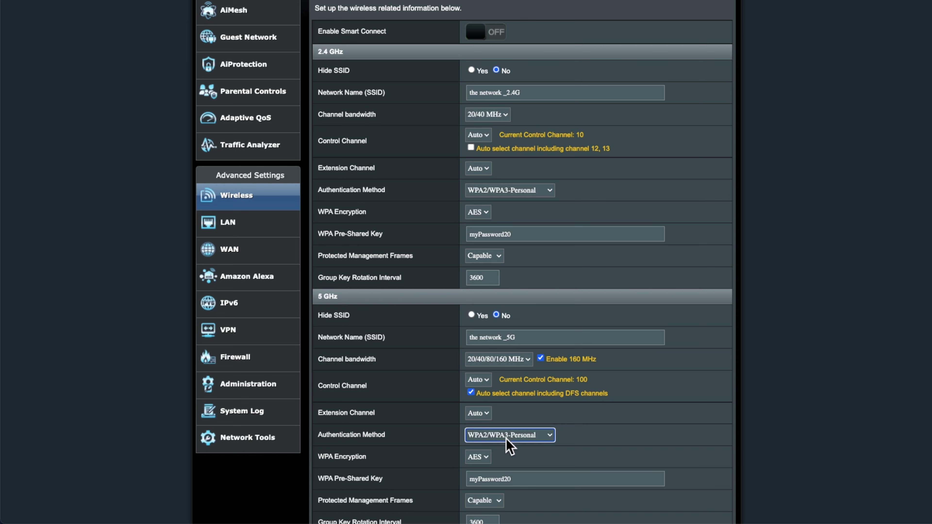
click(527, 193)
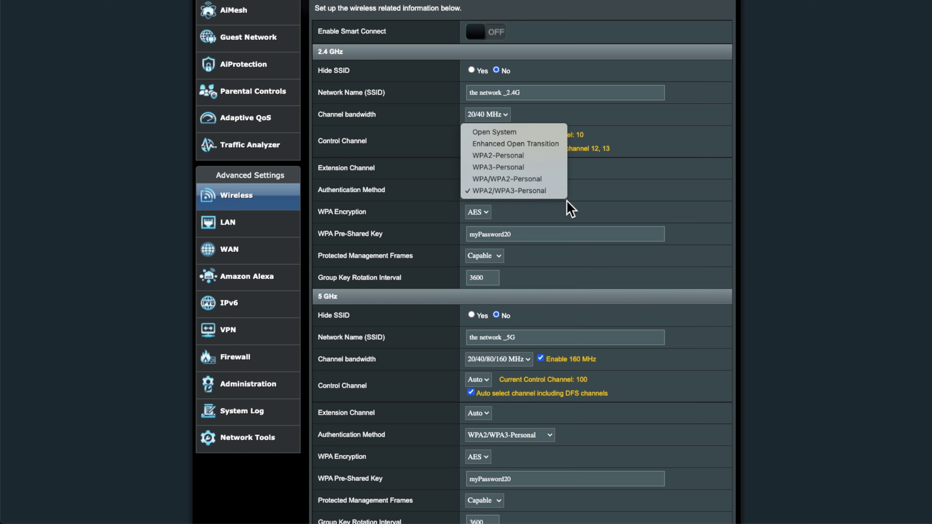
click(690, 219)
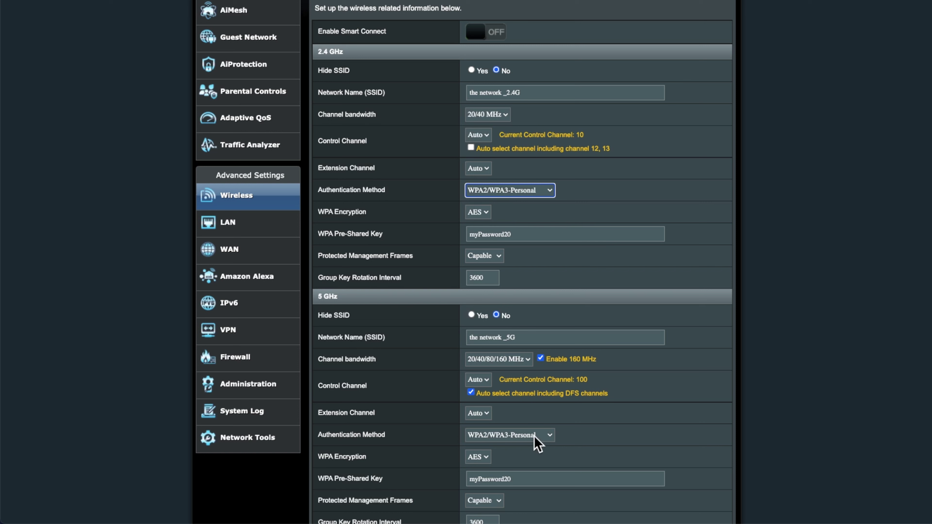
click(679, 432)
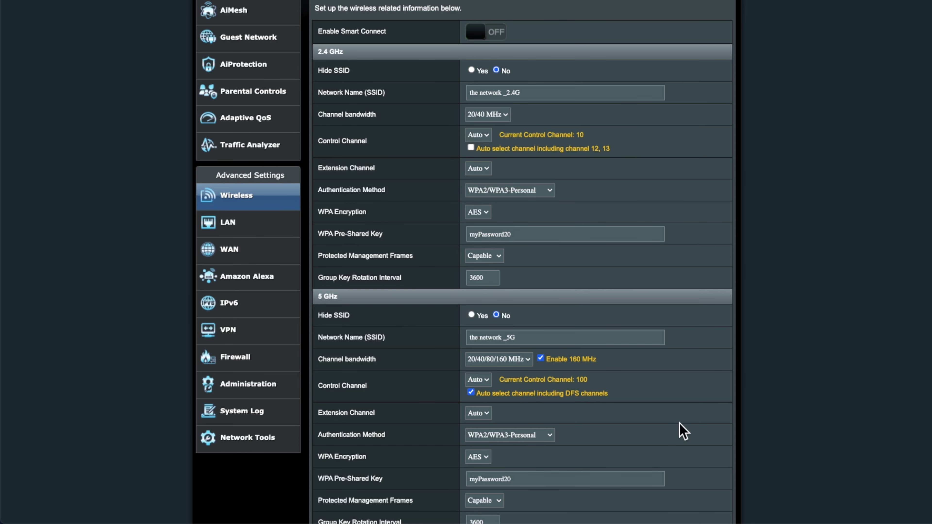
View the wireless WPS settings and the WDS bridge settings
scroll(679, 433, up, 5)
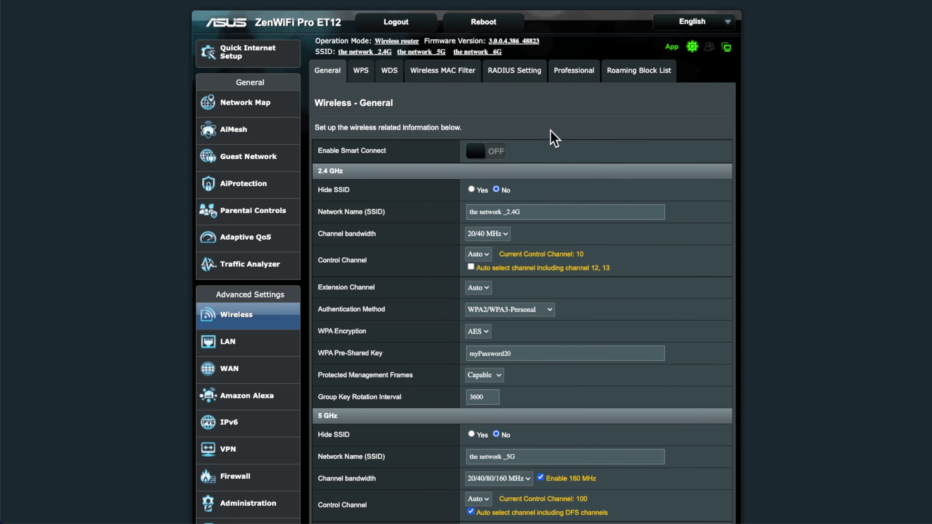
click(366, 75)
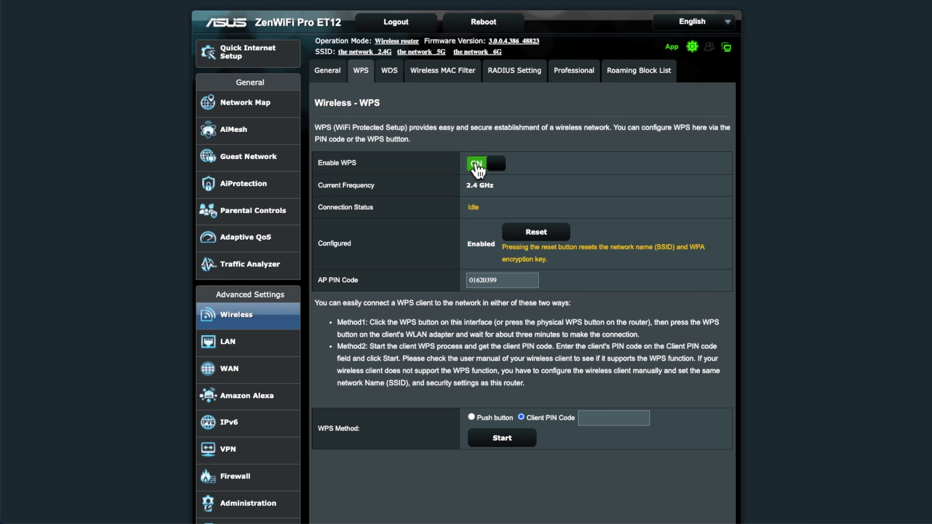
click(389, 72)
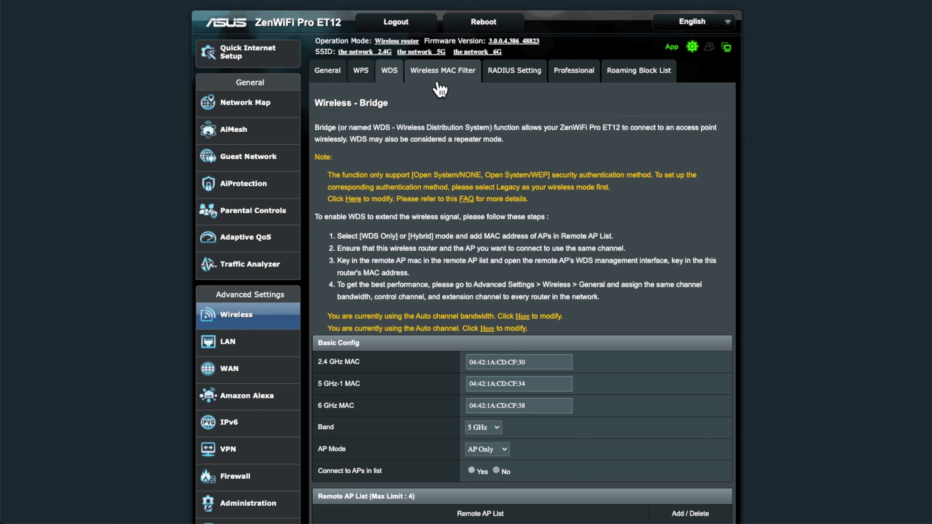
Check the band choices of the Wireless MAC Filter, keeping 5 GHz, and view the RADIUS Setting page
click(445, 74)
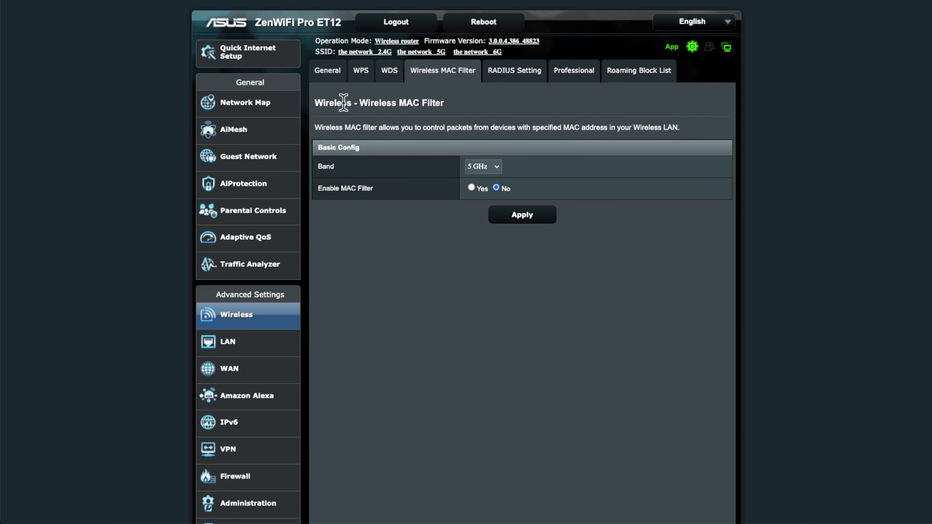
click(491, 167)
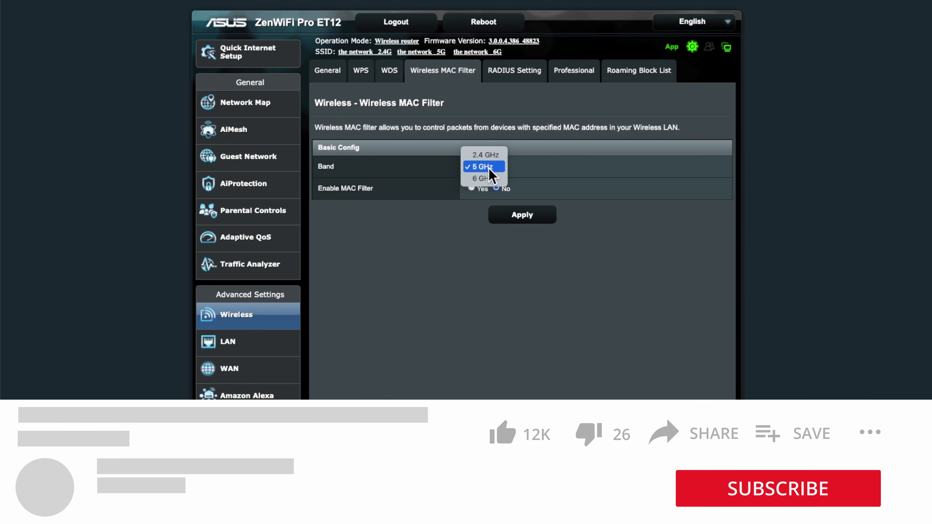
click(525, 156)
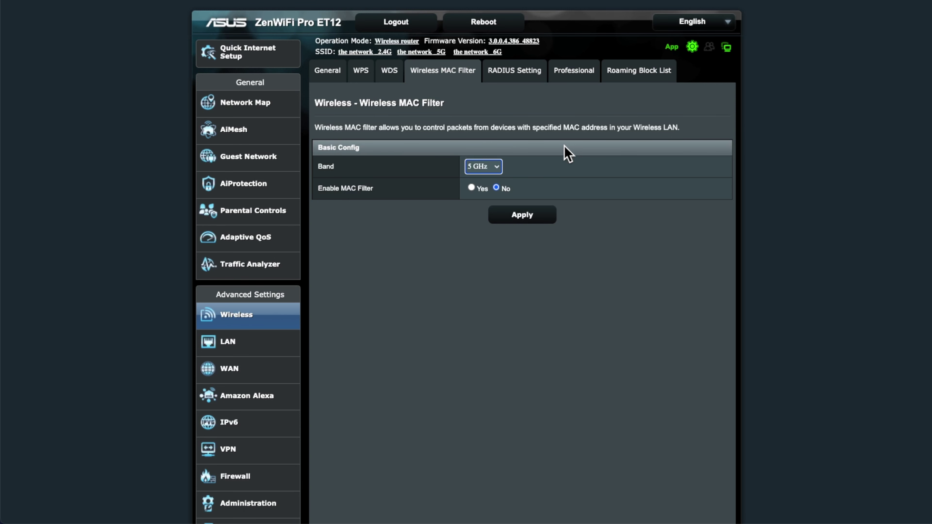
click(517, 76)
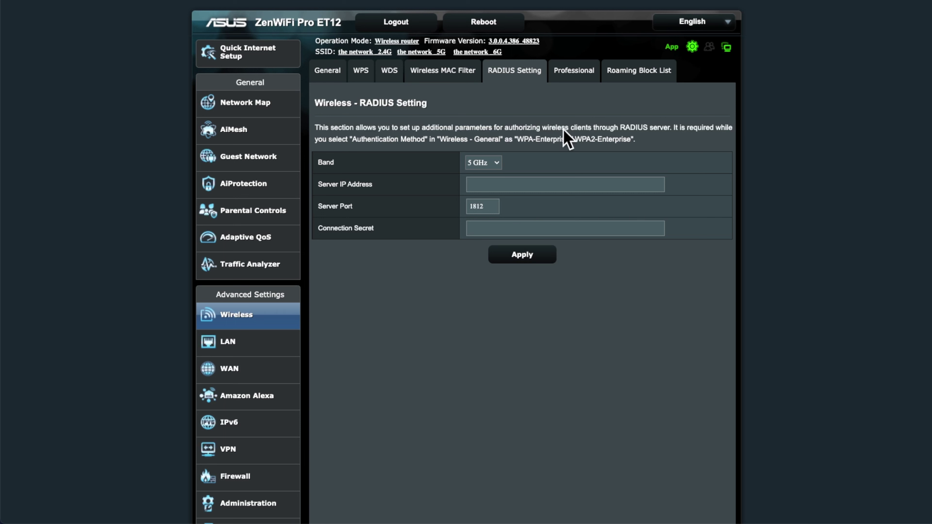
Open the Professional wireless settings and review the parameters for the 5 GHz band
click(586, 82)
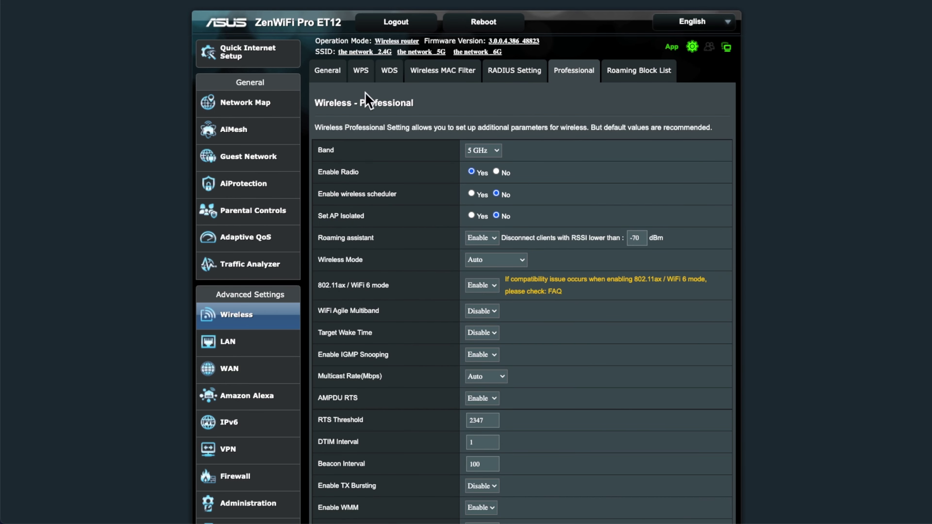
scroll(627, 463, down, 3)
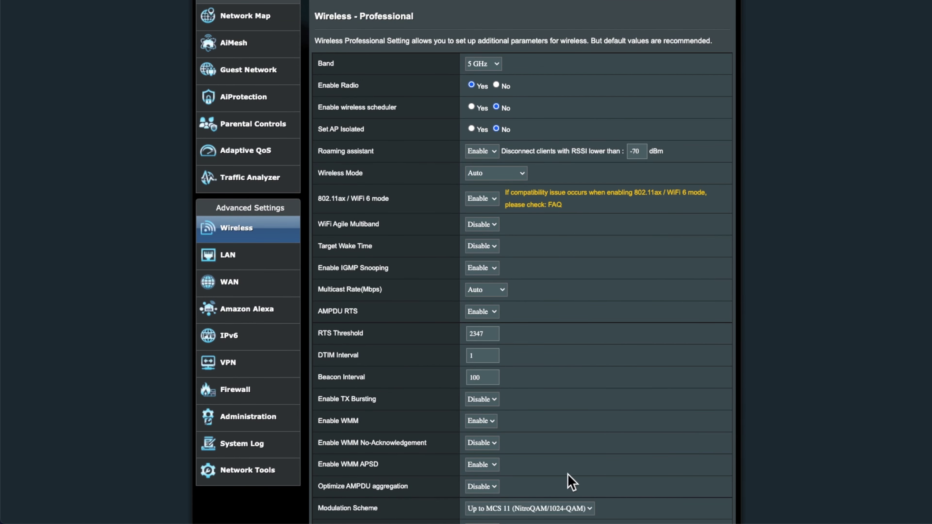
scroll(648, 476, down, 1)
scroll(650, 476, down, 5)
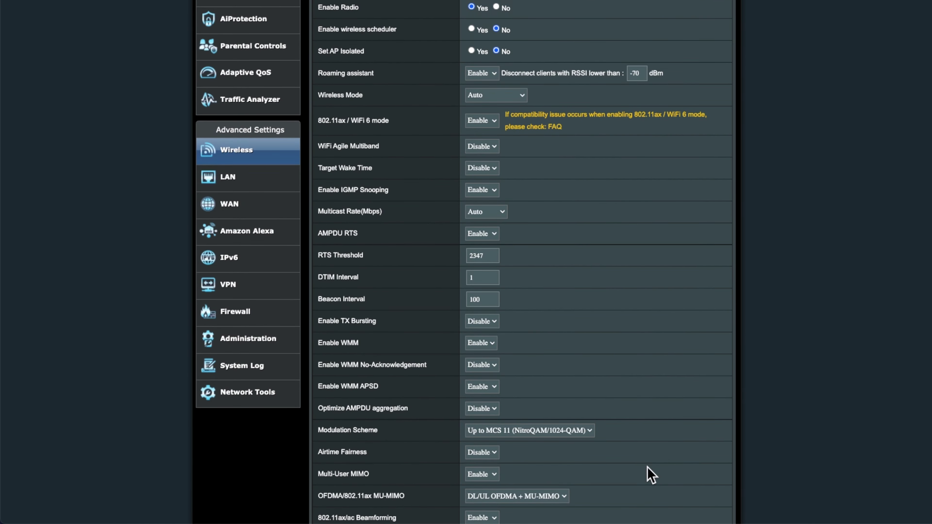
scroll(652, 466, up, 10)
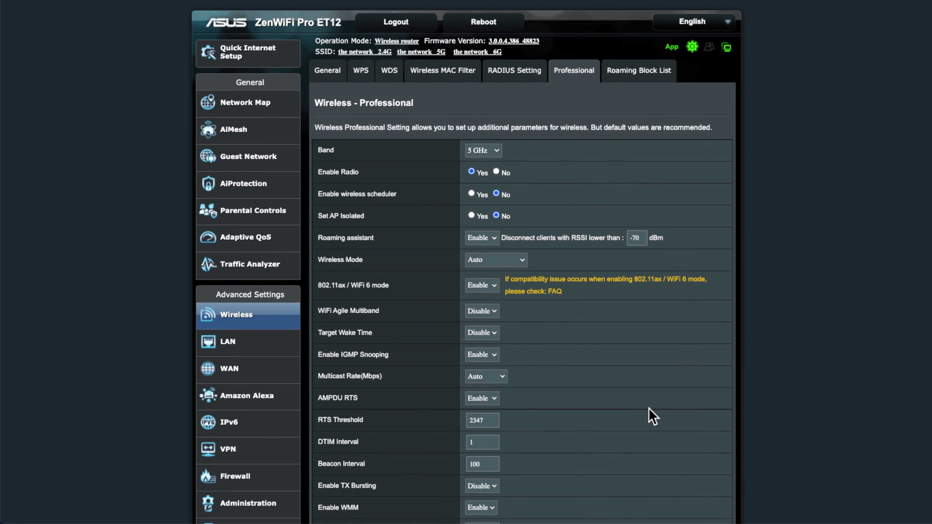
Switch the Professional wireless settings to the 6 GHz band and review its parameters down to the Tx power adjustment
click(487, 150)
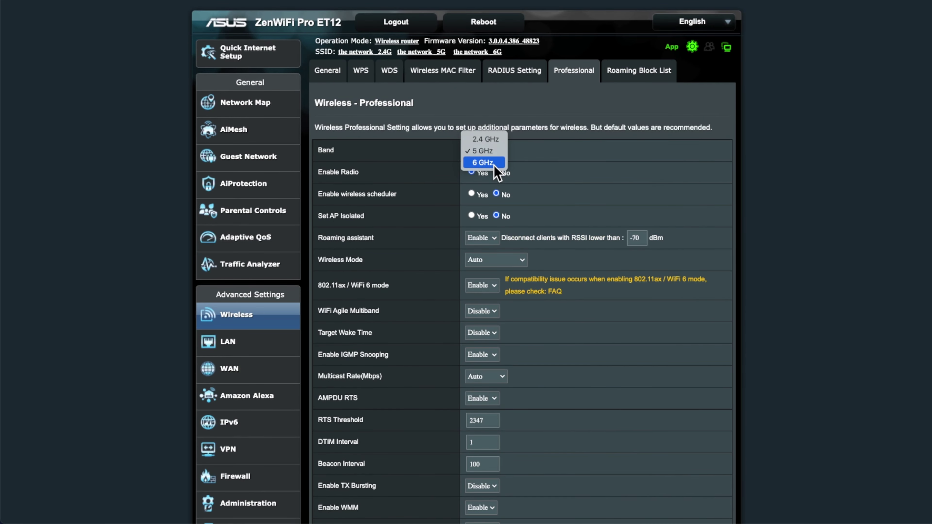
click(494, 165)
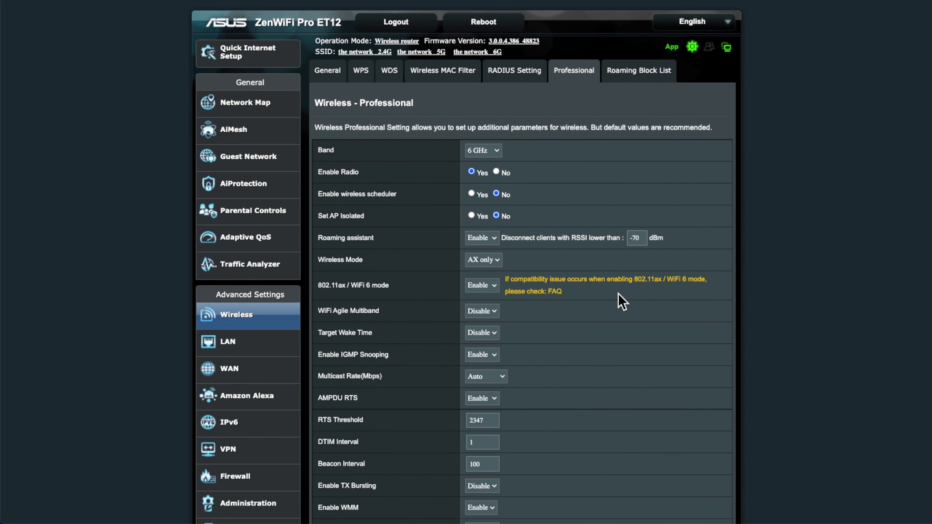
scroll(619, 309, down, 3)
scroll(621, 319, down, 6)
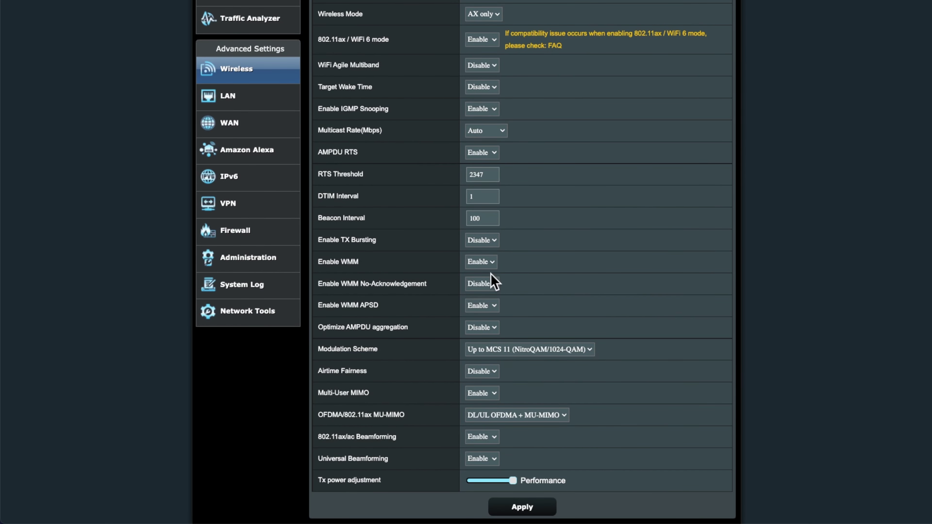
scroll(648, 337, up, 4)
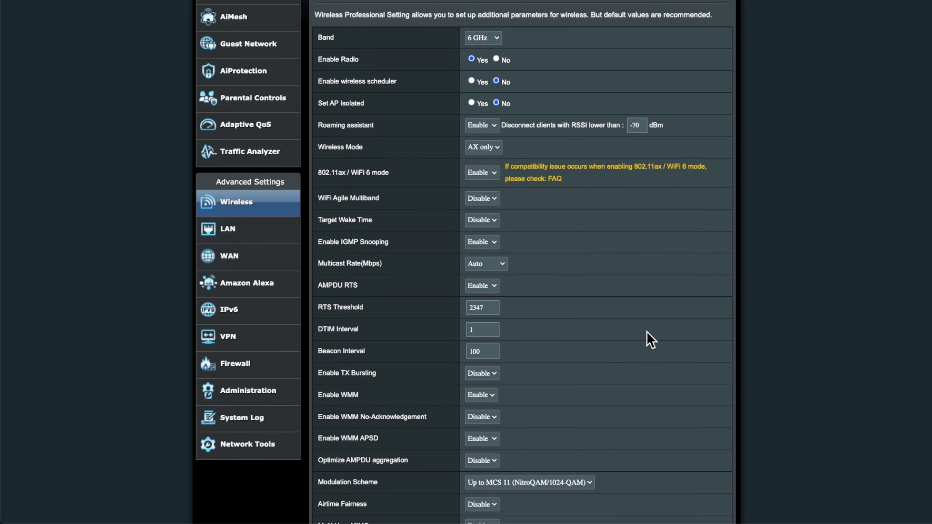
scroll(649, 338, down, 2)
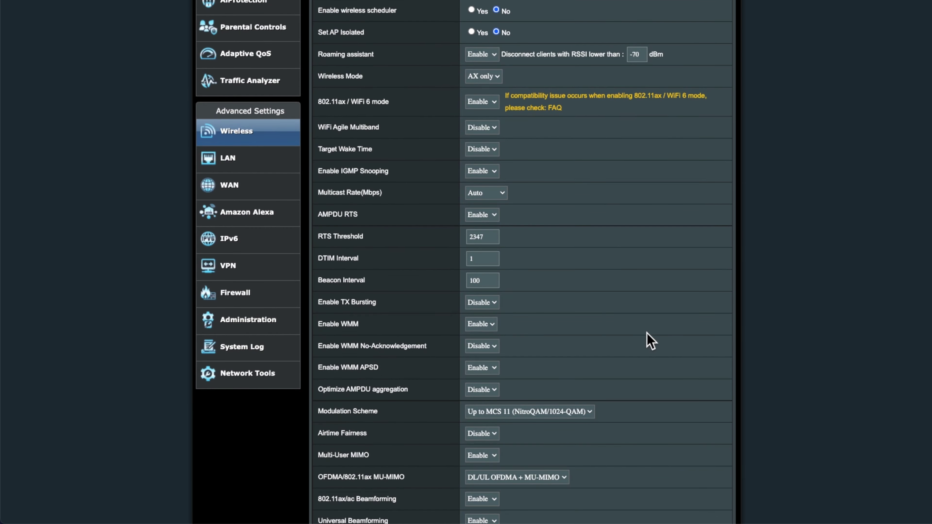
scroll(599, 478, down, 1)
scroll(591, 479, down, 1)
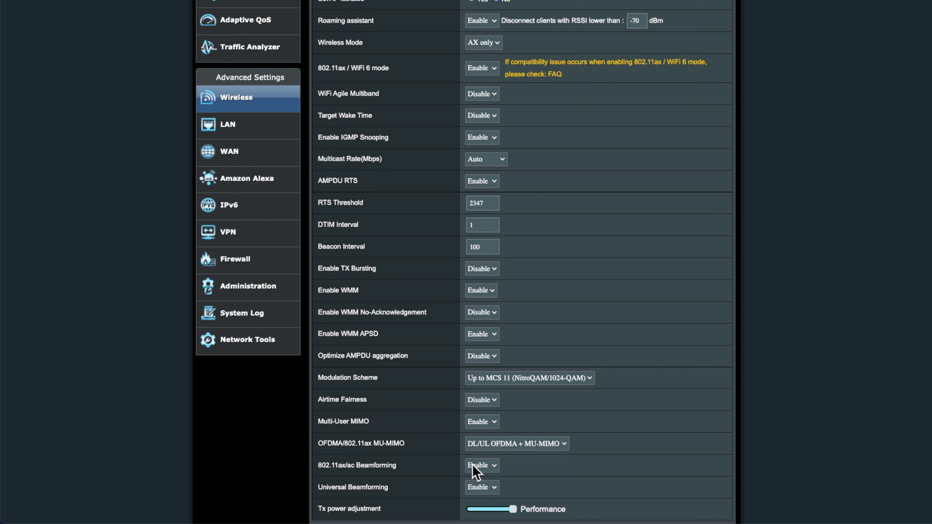
Check the OFDMA/802.11ax MU-MIMO options for the 6 GHz band, keeping DL/UL OFDMA + MU-MIMO selected
click(514, 446)
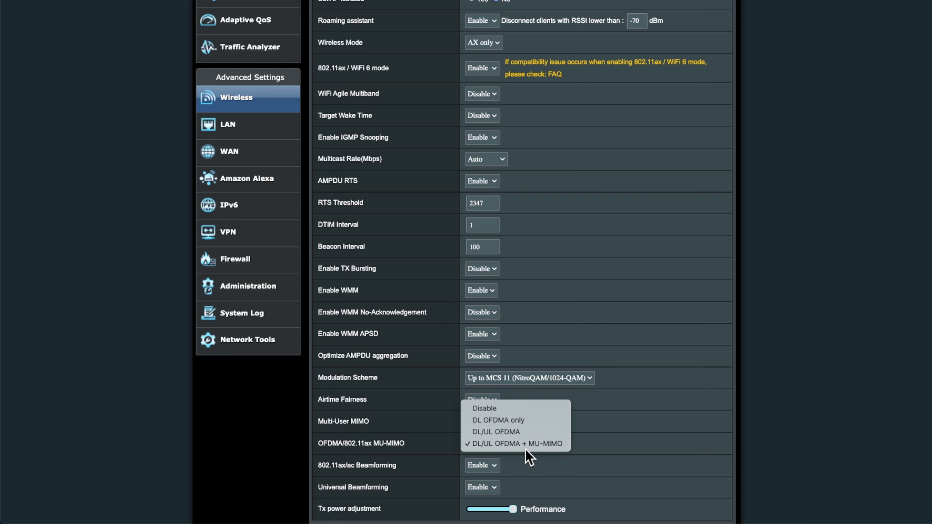
click(621, 447)
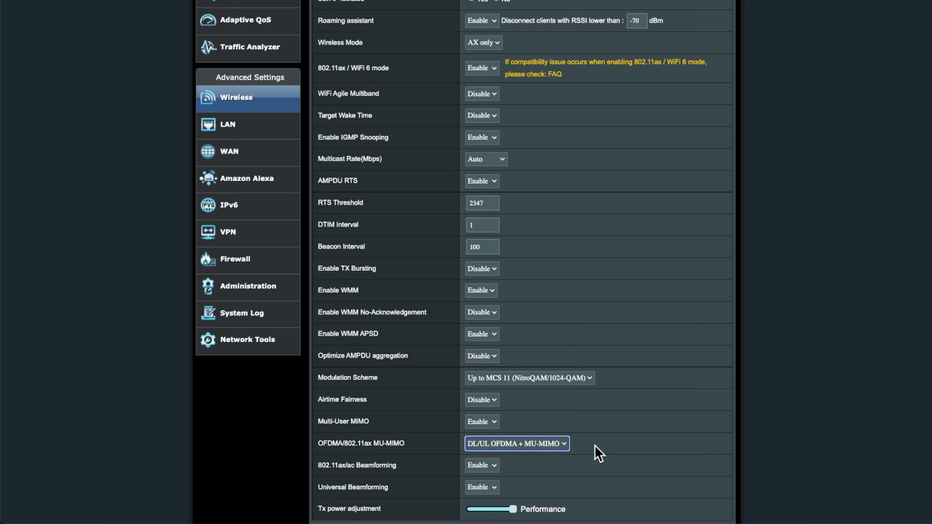
click(531, 443)
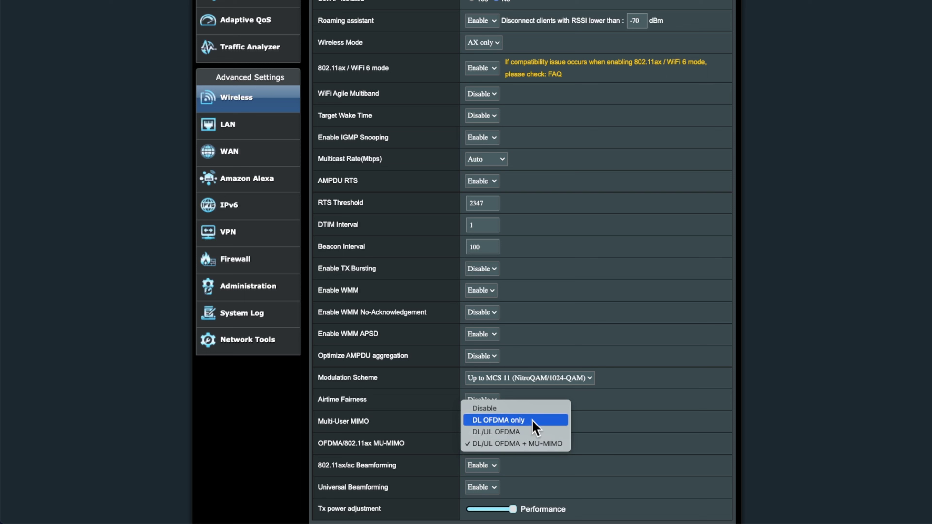
click(589, 444)
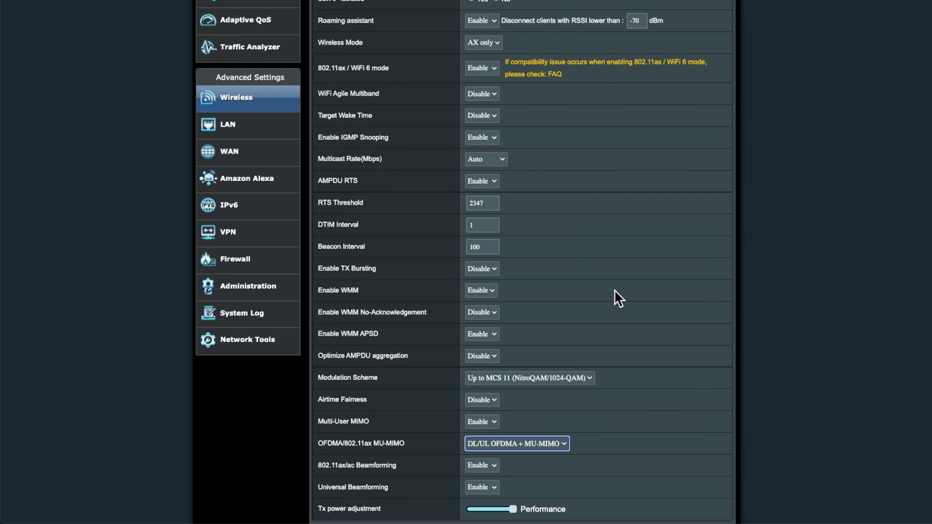
Check the band choices of the Professional settings, keeping 6 GHz, and view the Roaming Block List page
scroll(619, 299, up, 5)
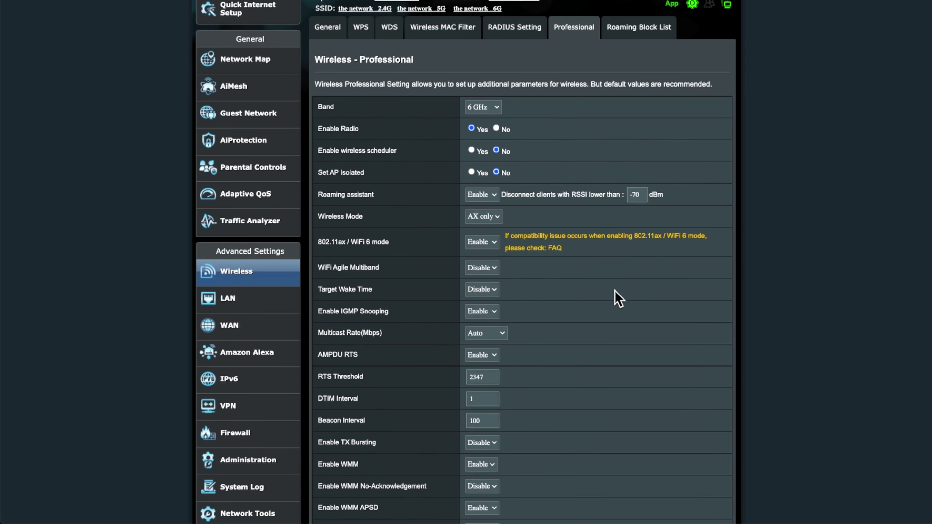
click(477, 106)
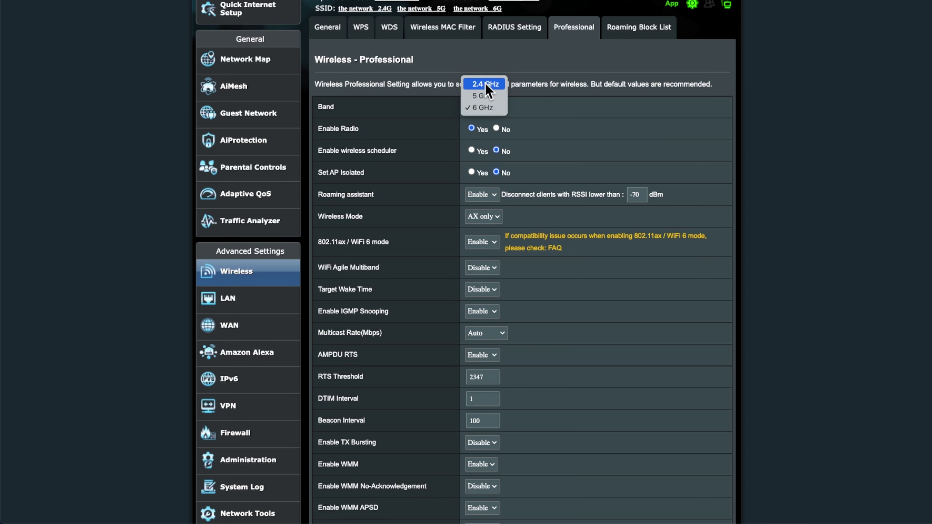
click(605, 120)
click(633, 32)
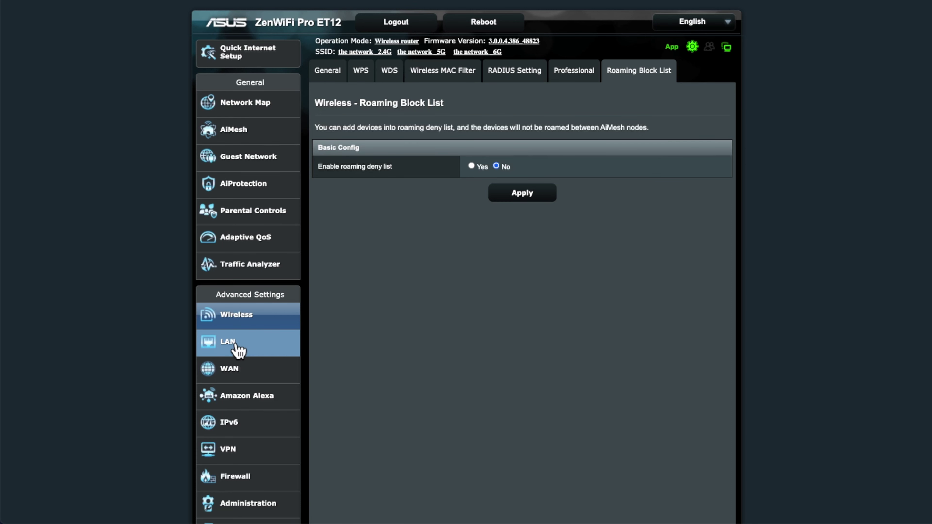
Open the LAN settings and view the LAN IP, DHCP Server and Route pages
click(238, 351)
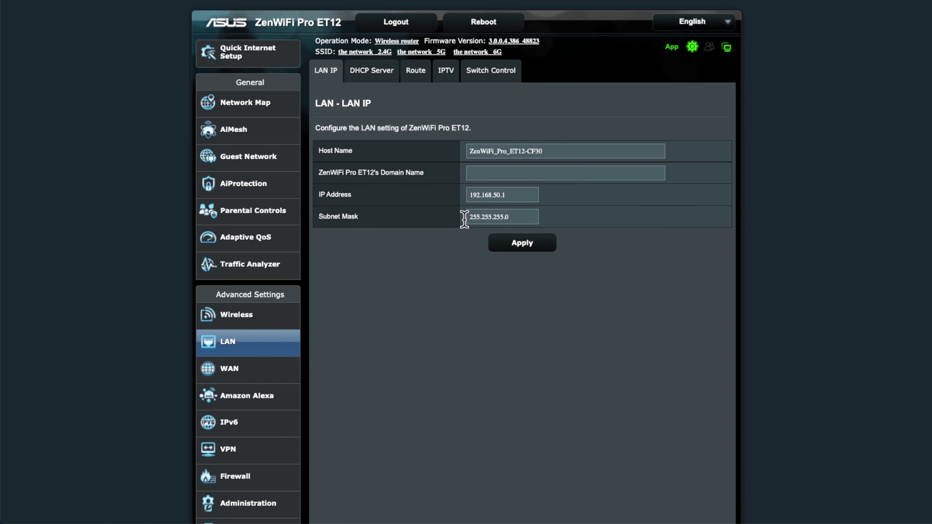
click(368, 73)
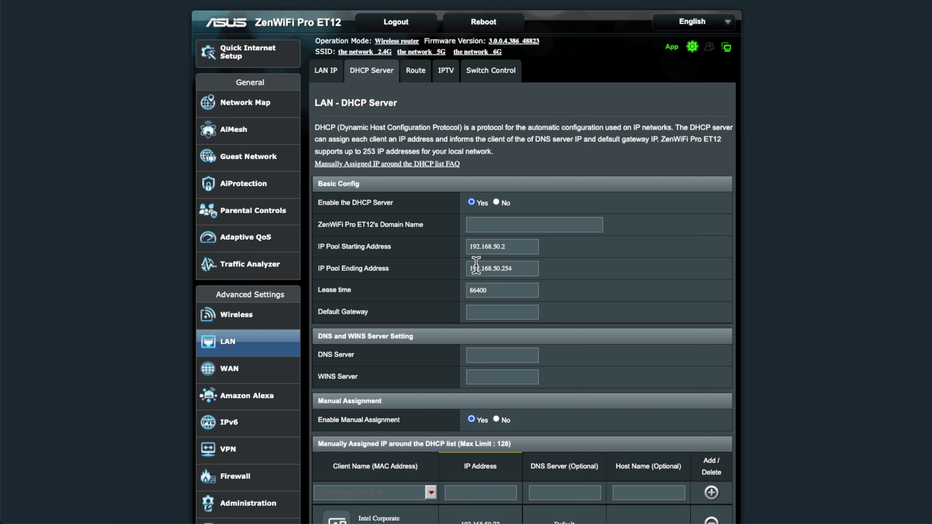
click(419, 84)
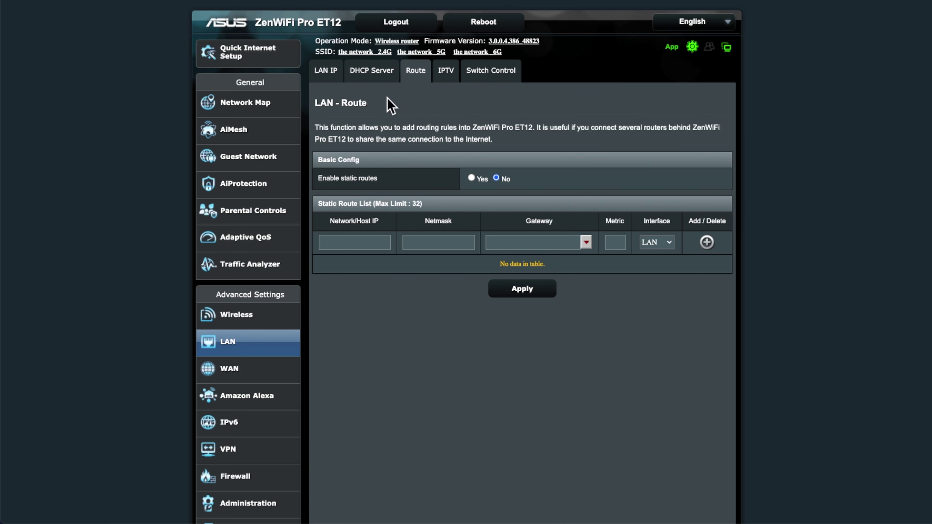
View the LAN IPTV page and look through the available ISP profiles, keeping None selected
click(449, 80)
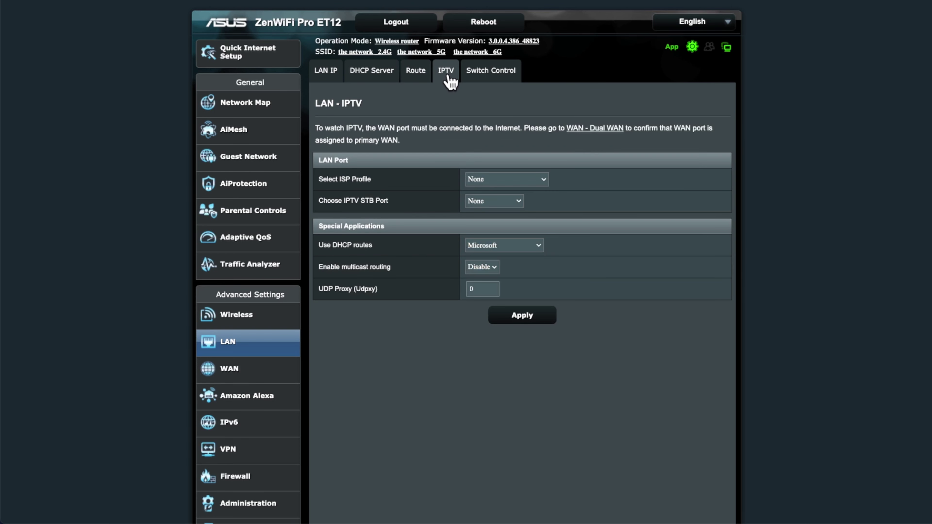
click(542, 181)
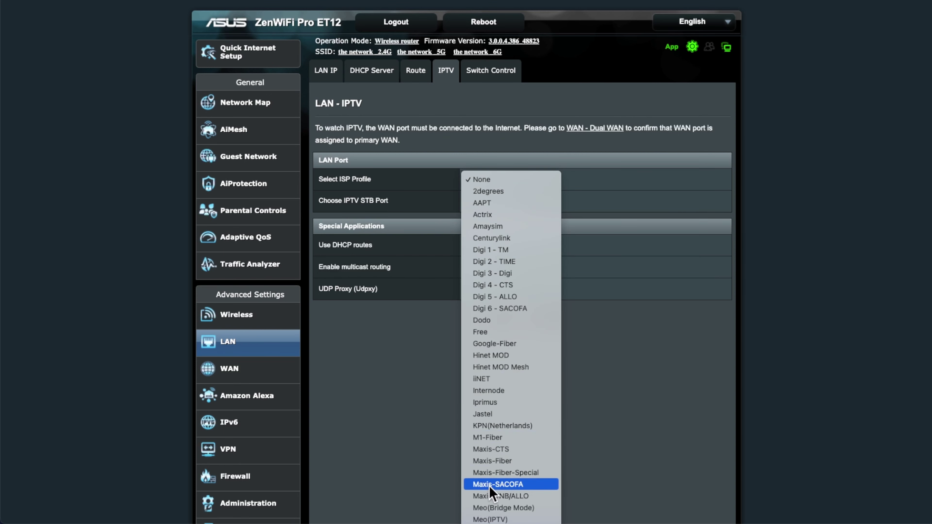
click(614, 185)
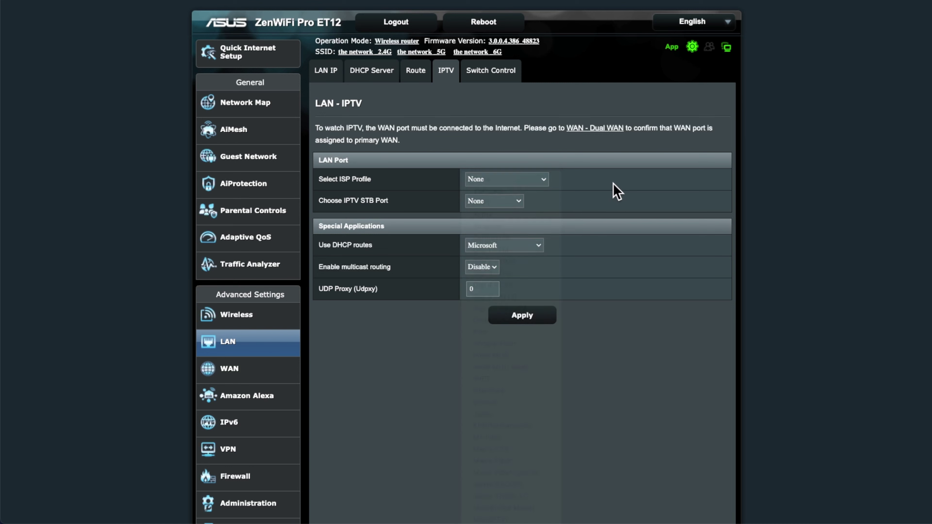
click(436, 174)
Choose Manual Setting as the IPTV ISP profile and examine the VID and PRIO fields for Internet and the LAN ports
click(507, 181)
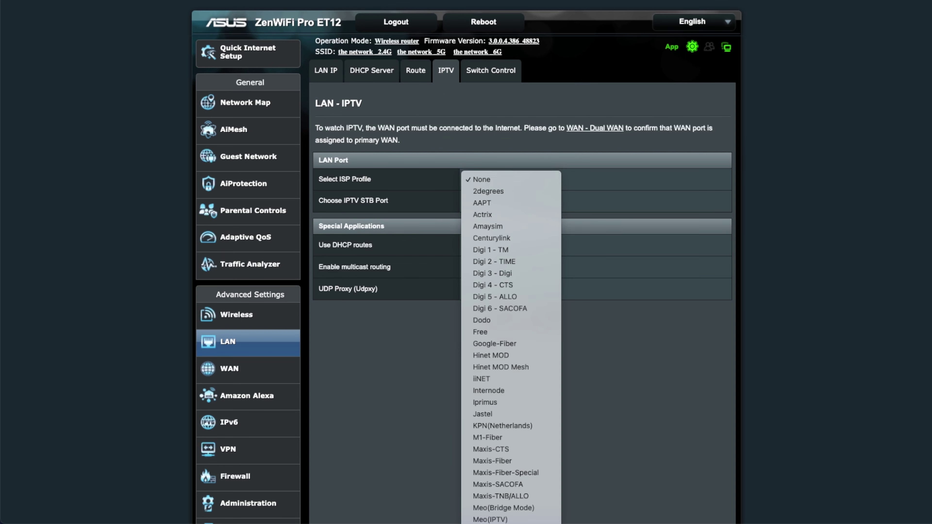
click(561, 249)
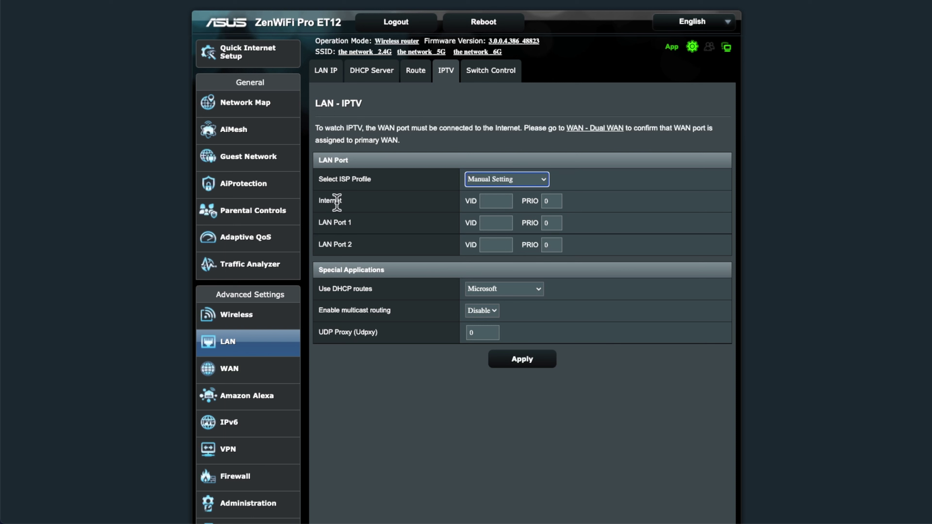
click(489, 202)
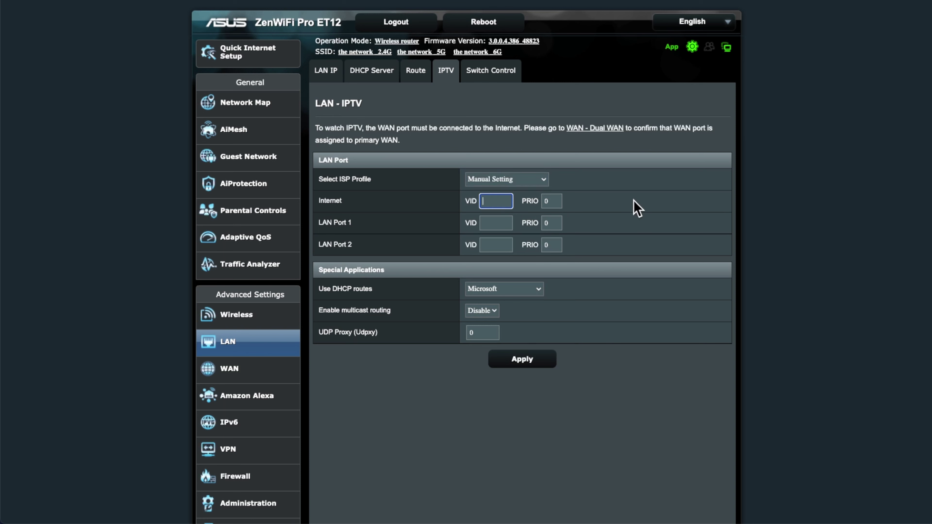
text(9)
click(523, 181)
click(633, 296)
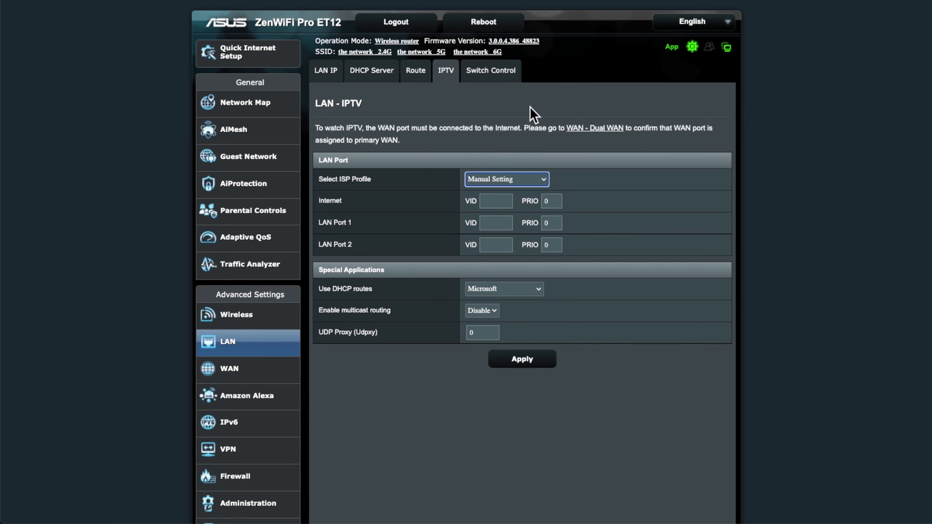
View the LAN Switch Control page and check the Bonding/Link aggregation options, keeping Disable
click(471, 73)
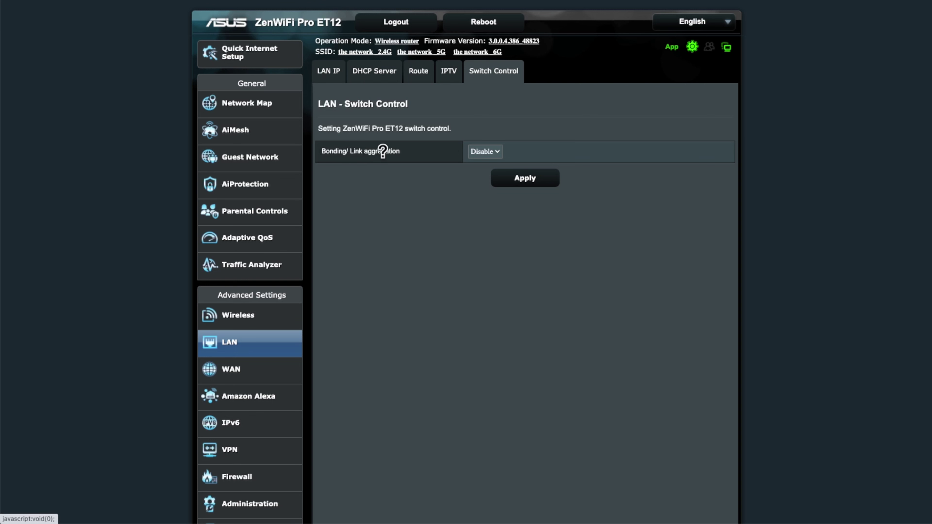
click(489, 153)
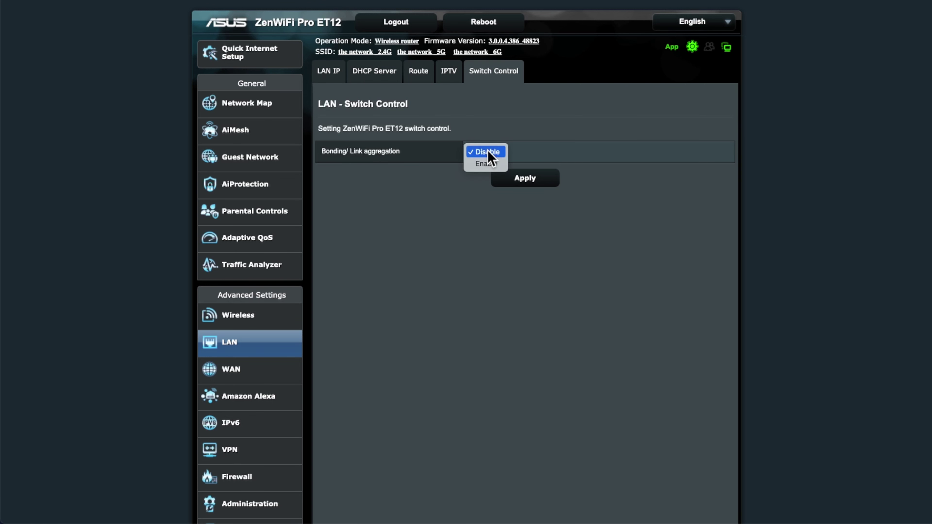
click(550, 116)
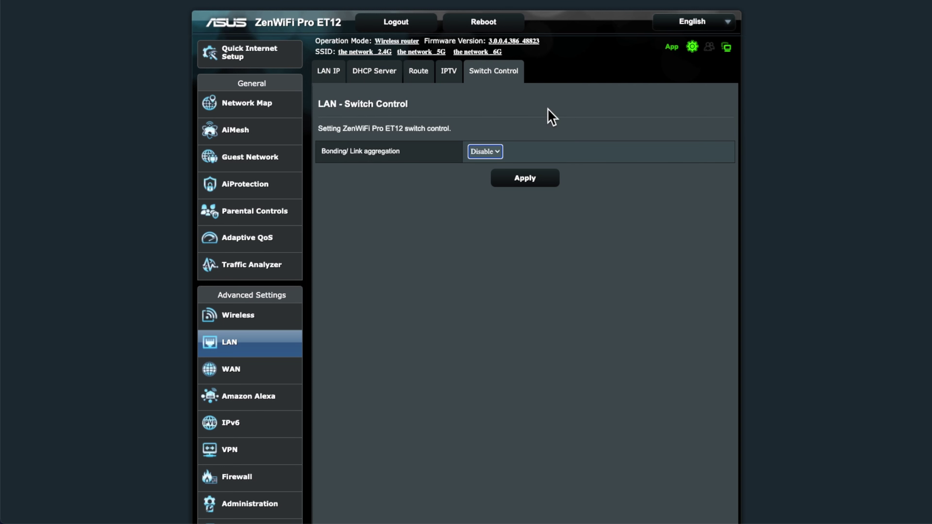
Open the WAN Internet Connection settings and review them from the Basic Config down to the special ISP requirements
click(238, 376)
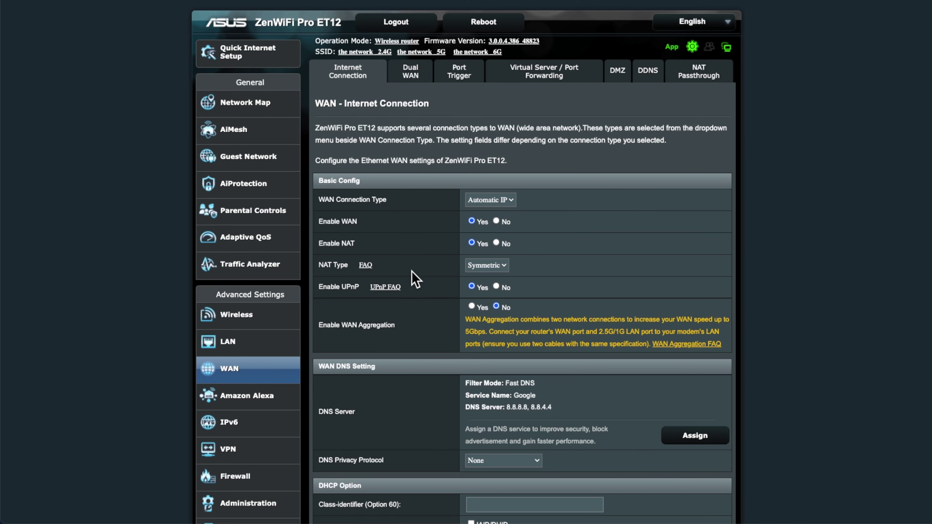
scroll(426, 329, down, 5)
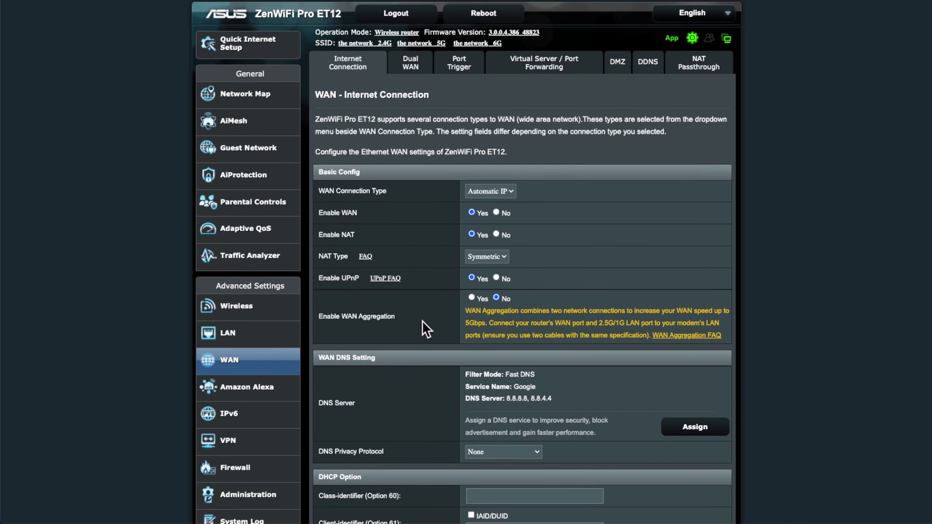
scroll(425, 324, down, 3)
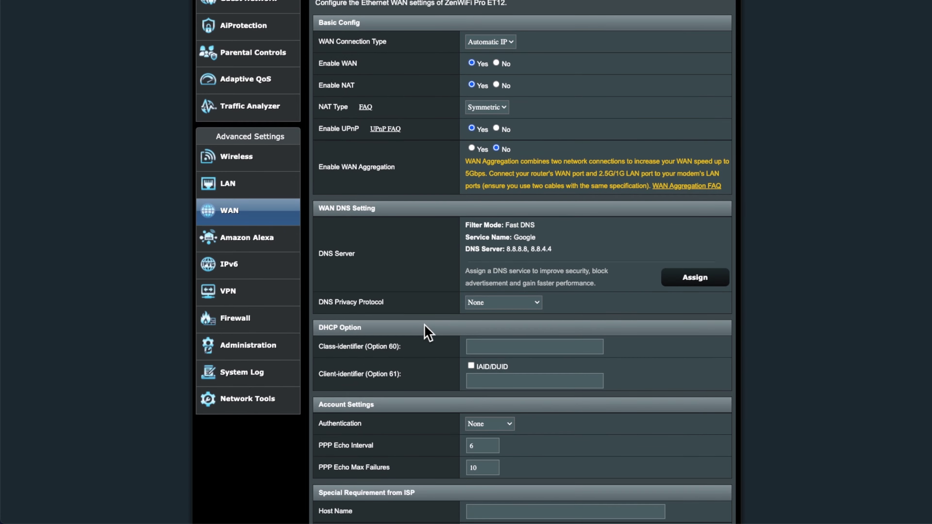
scroll(424, 324, down, 4)
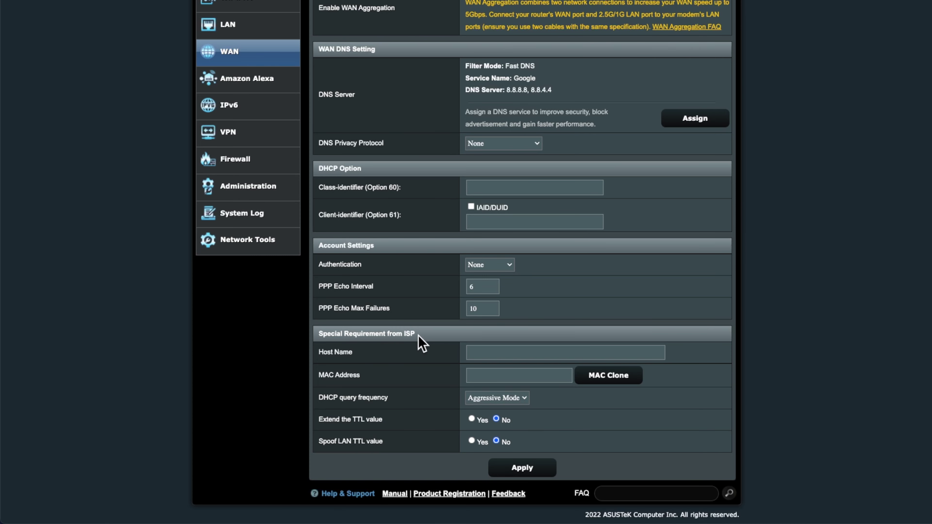
scroll(418, 331, up, 10)
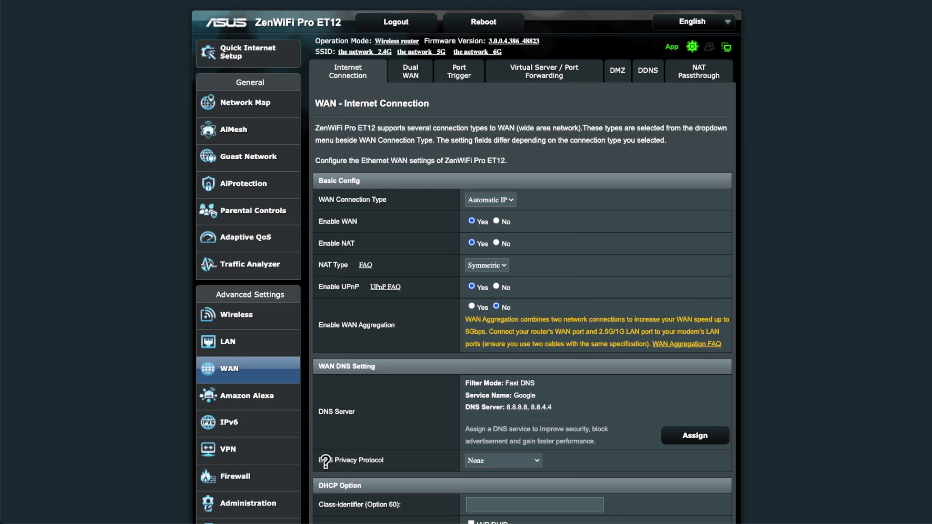
Check the DNS Privacy Protocol choices in the WAN DNS settings, keeping None selected
click(362, 459)
click(477, 463)
click(569, 443)
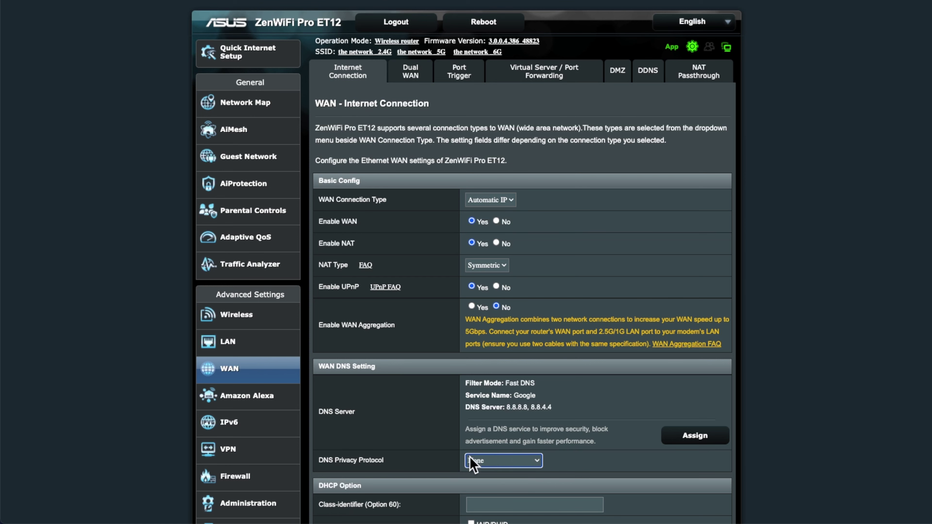
View the WAN pages for Dual WAN, Port Trigger, Virtual Server / Port Forwarding and DMZ
click(421, 79)
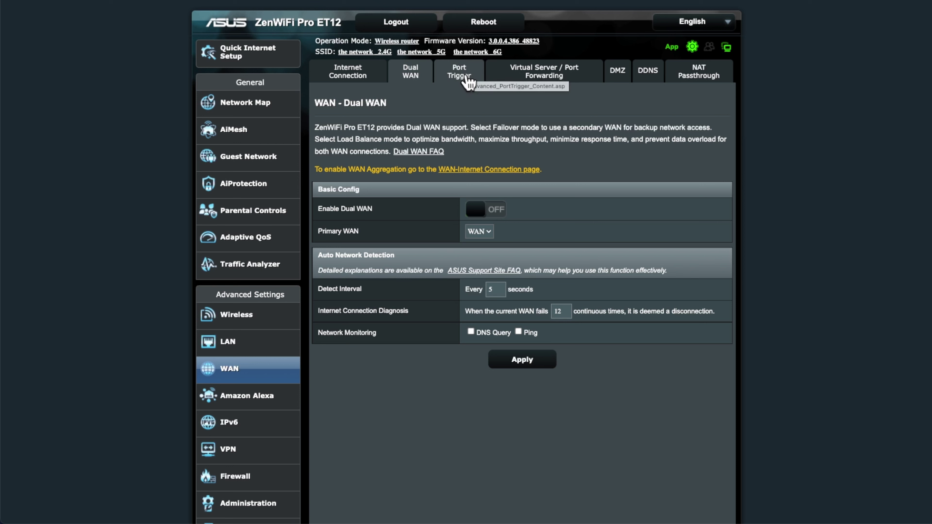
click(468, 81)
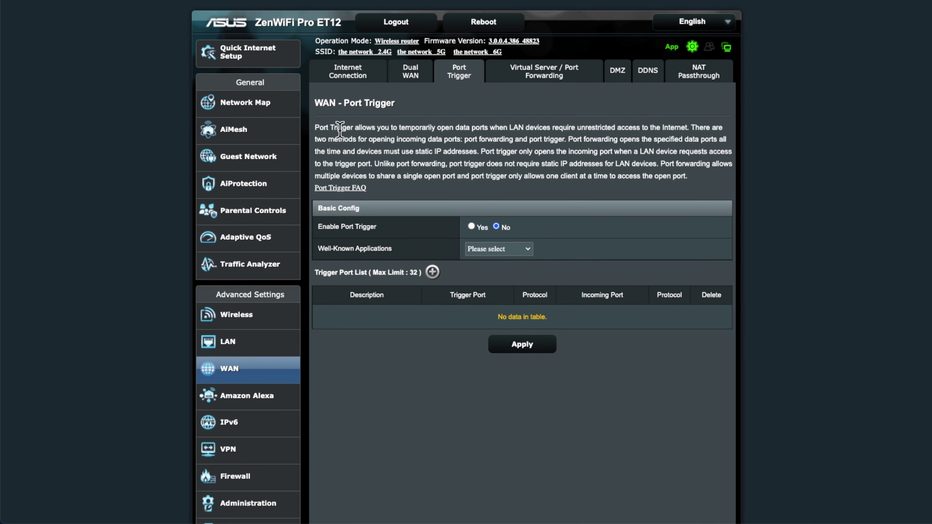
click(553, 83)
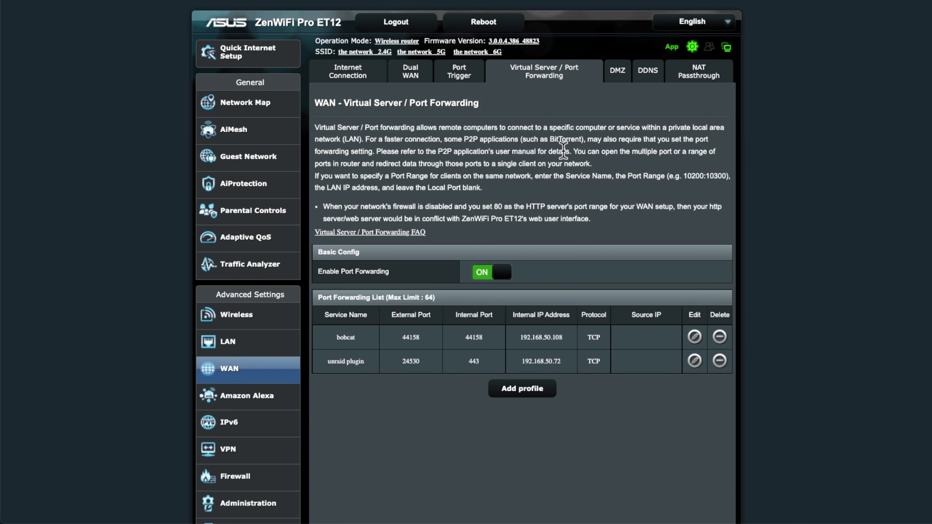
click(614, 76)
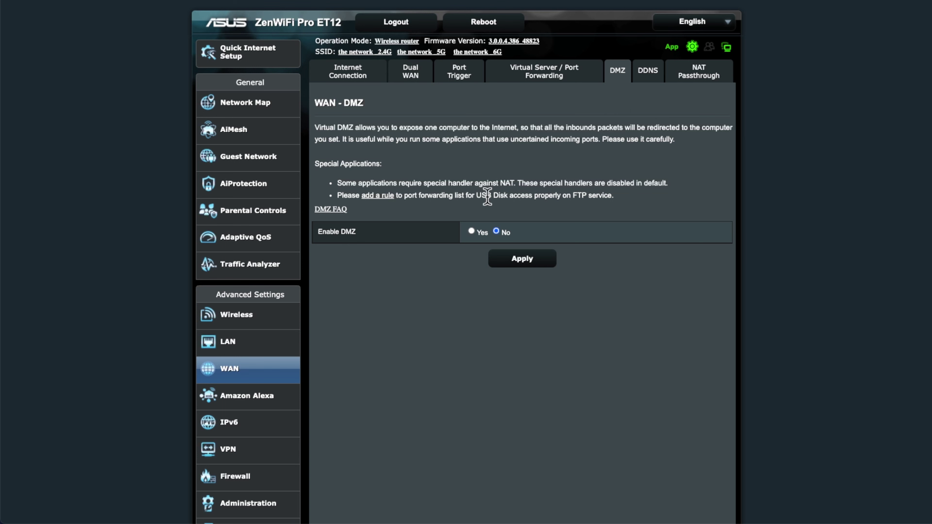
View the WAN DDNS page, dismissing its alert, and review the protocols listed under NAT Passthrough
click(654, 81)
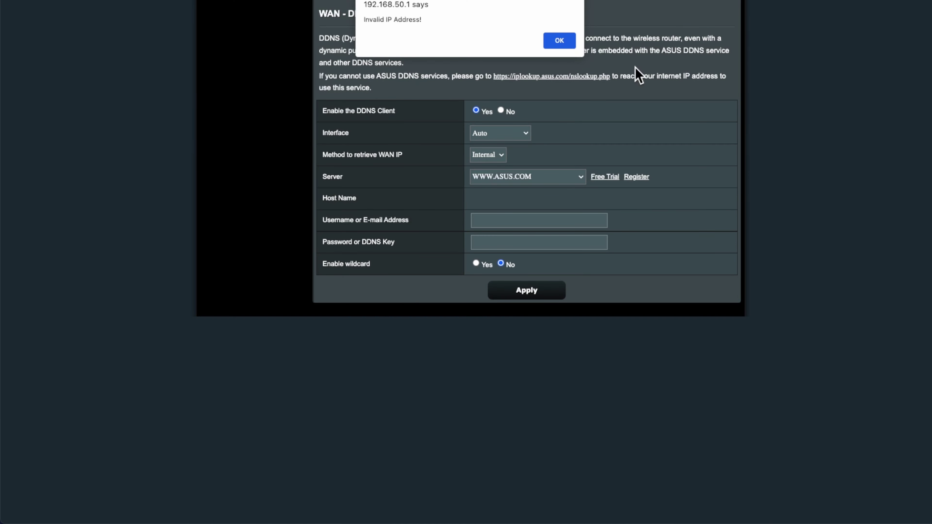
click(557, 39)
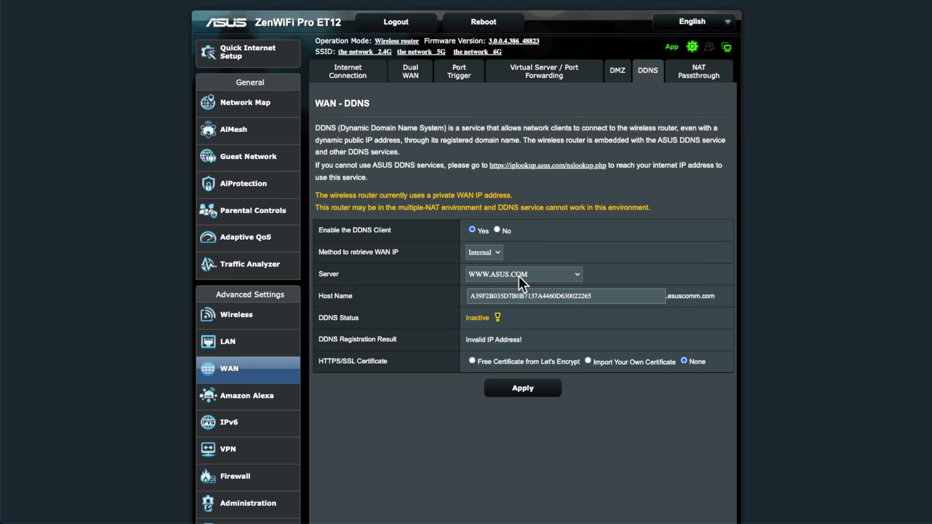
click(709, 86)
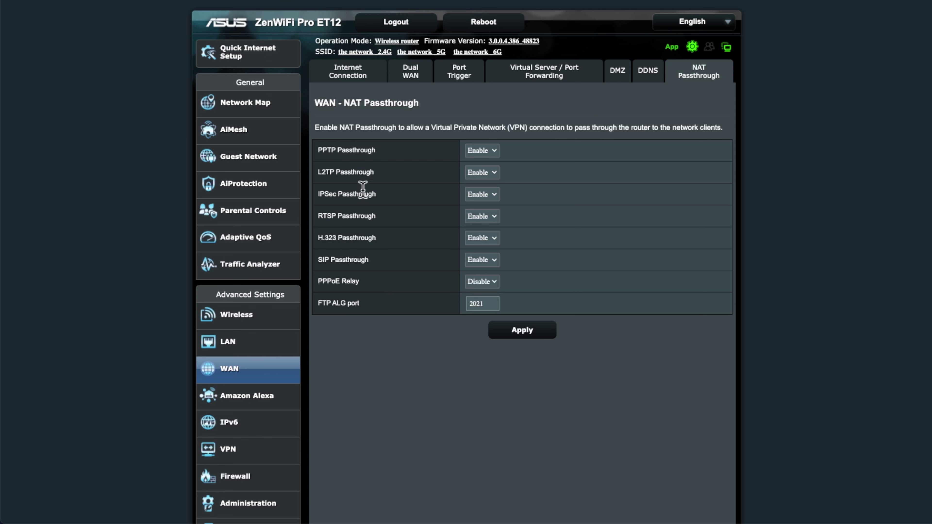
drag(346, 150, 375, 217)
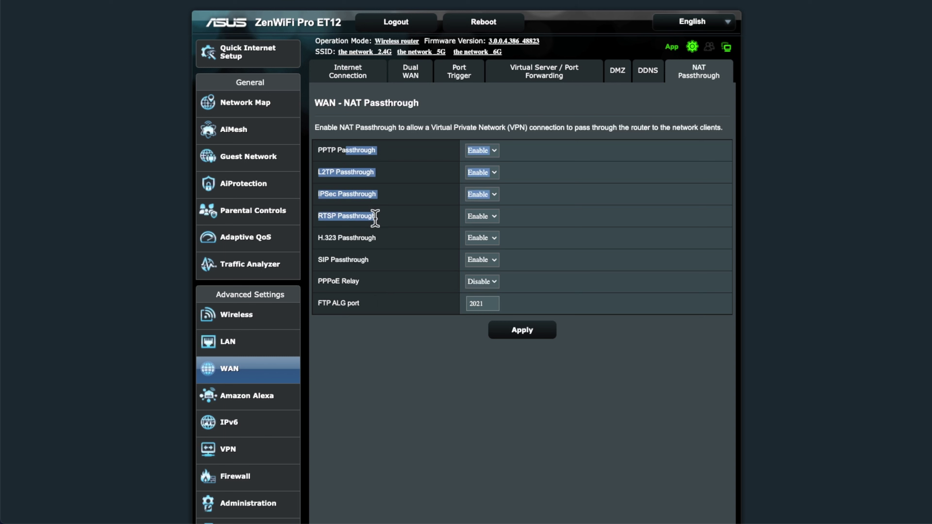
click(403, 202)
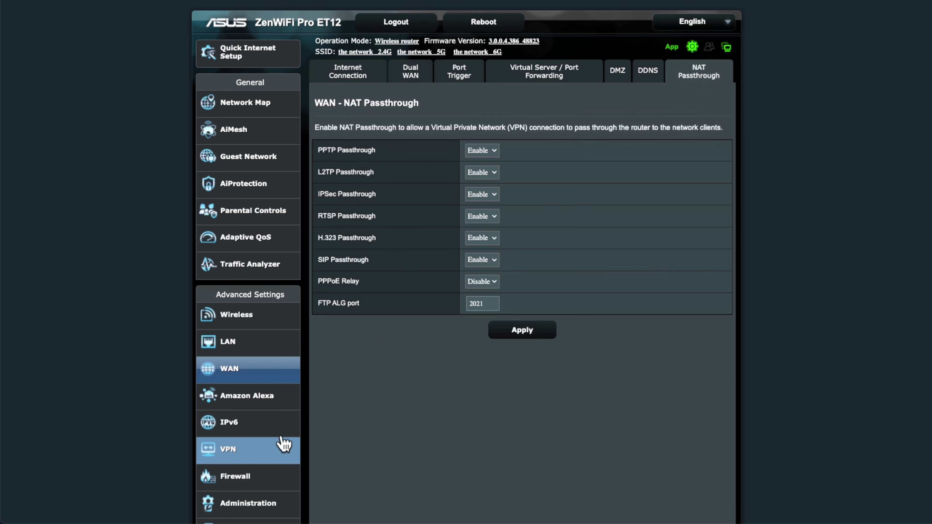
Open the Amazon Alexa page and check the Amazon region choices, keeping United States
click(285, 397)
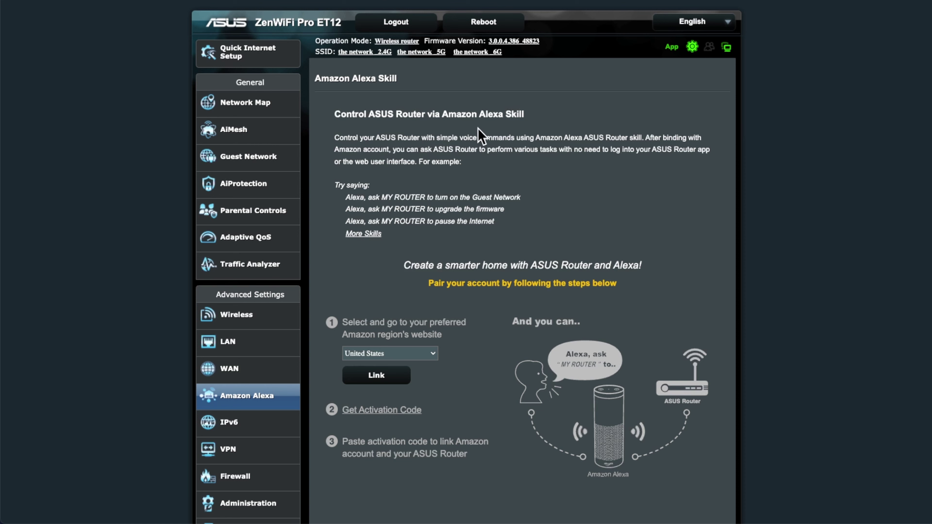
scroll(499, 412, down, 1)
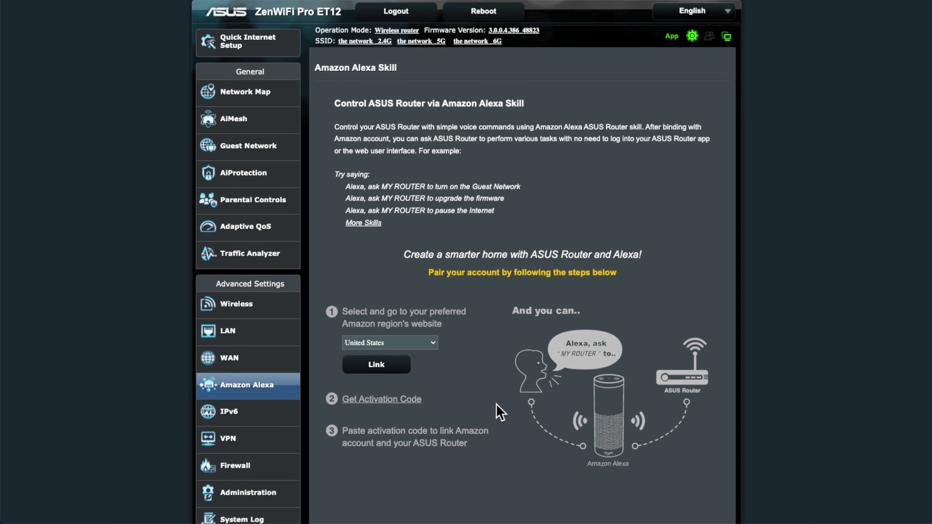
click(399, 339)
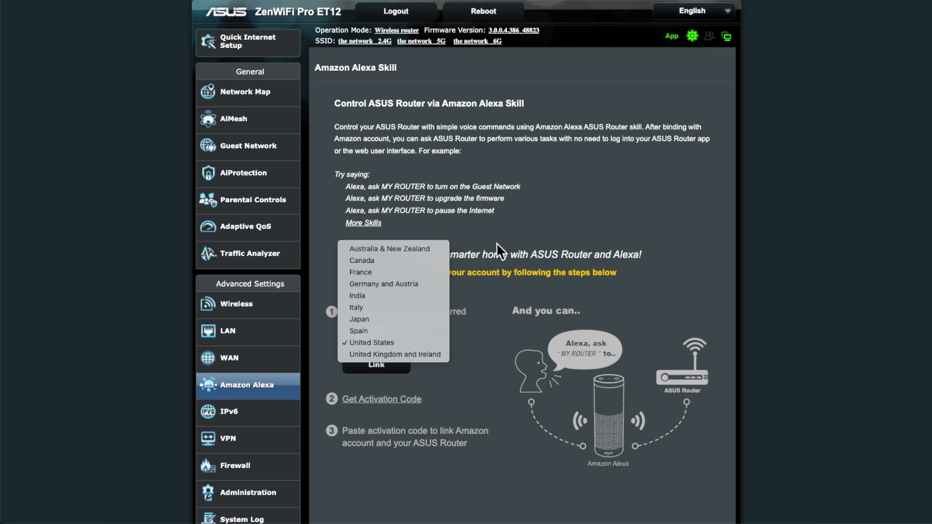
click(510, 233)
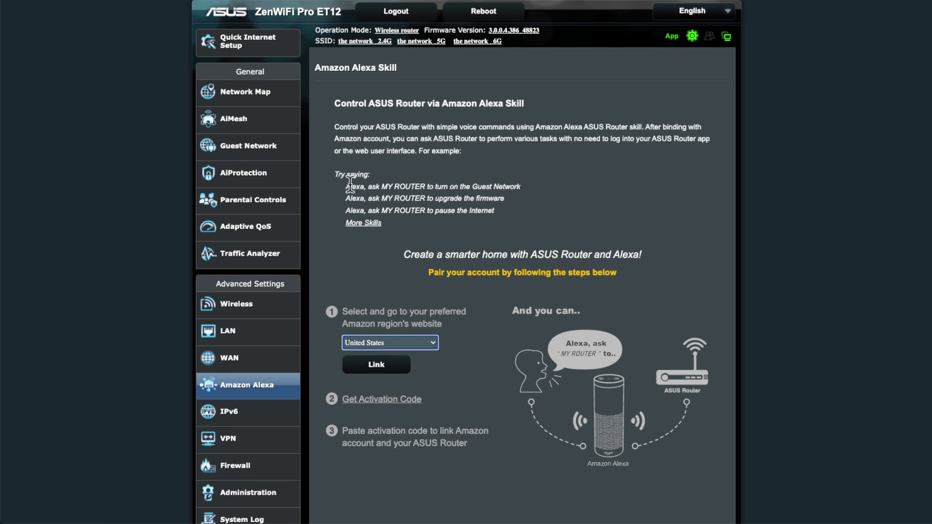
Read the sample Alexa voice commands, highlighting the one for upgrading the firmware
click(348, 188)
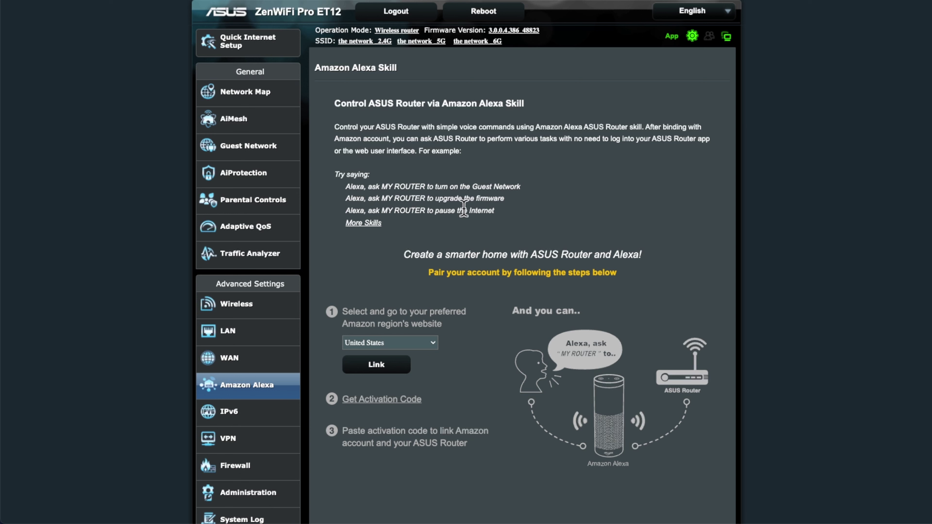
drag(377, 200, 500, 200)
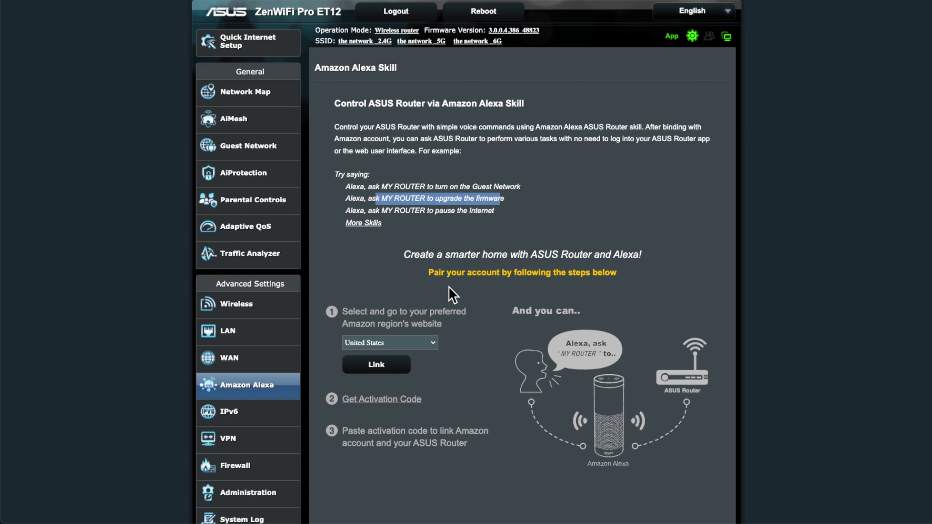
click(510, 426)
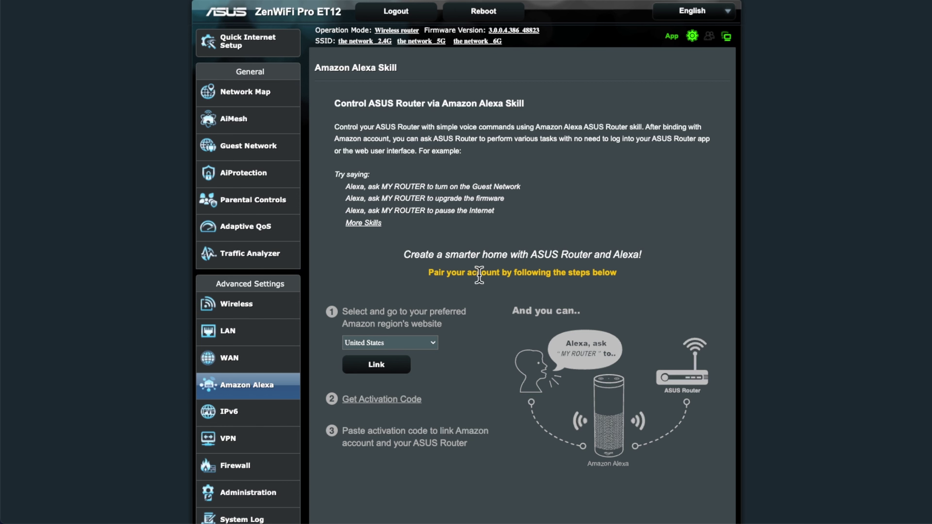
Open the IPv6 page and check the available connection types, keeping Disable
scroll(270, 426, down, 3)
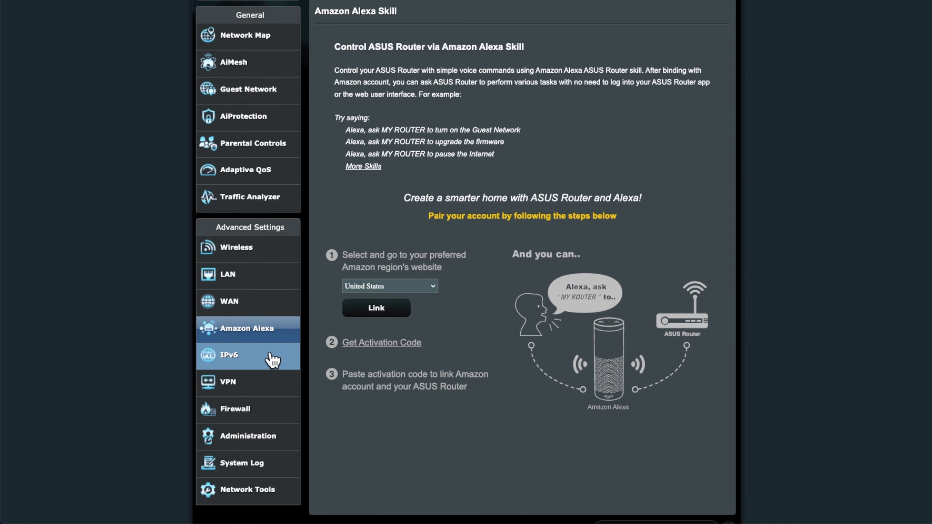
click(264, 358)
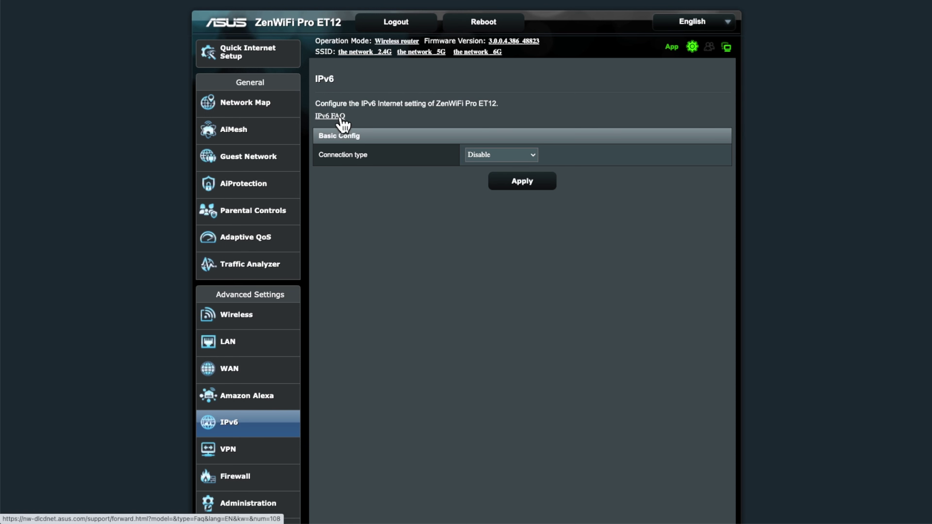
click(479, 158)
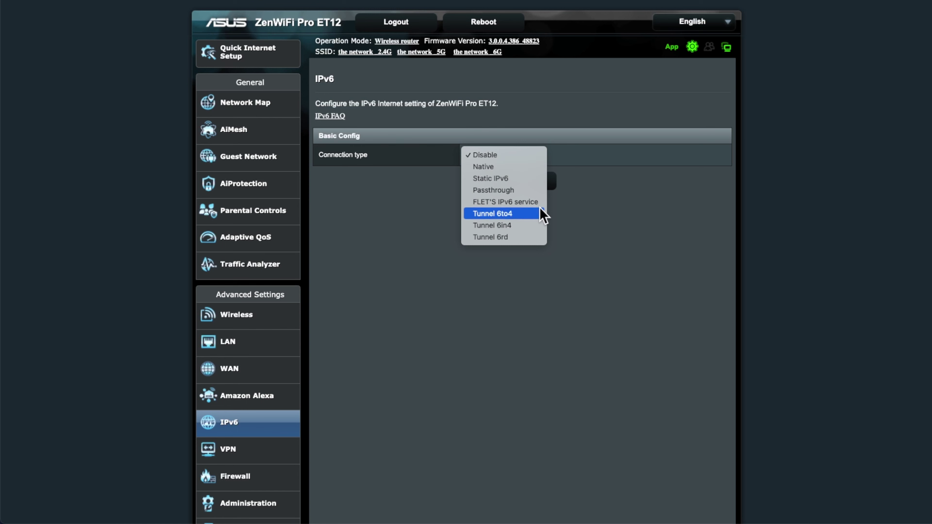
click(405, 322)
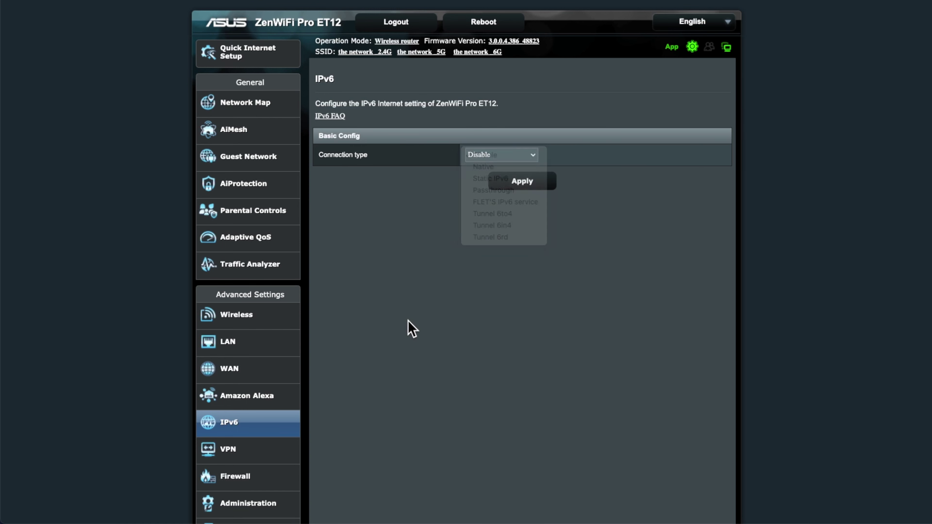
View the VPN Server pages for PPTP, OpenVPN and IPSec VPN, plus the VPN Client page
click(259, 455)
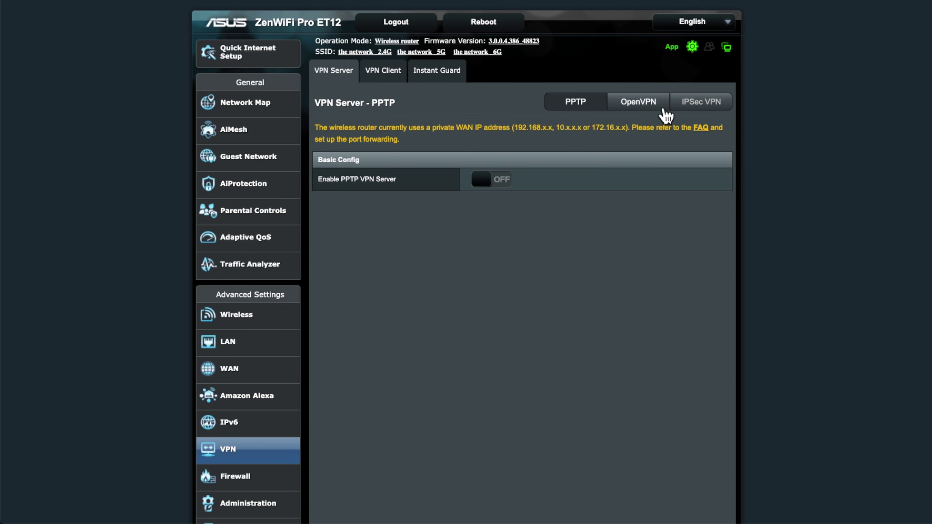
click(638, 110)
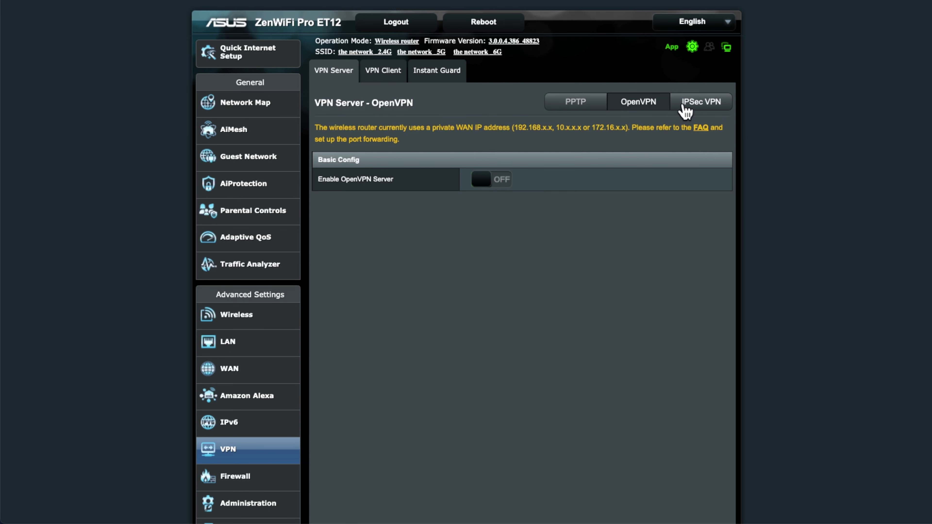
click(695, 111)
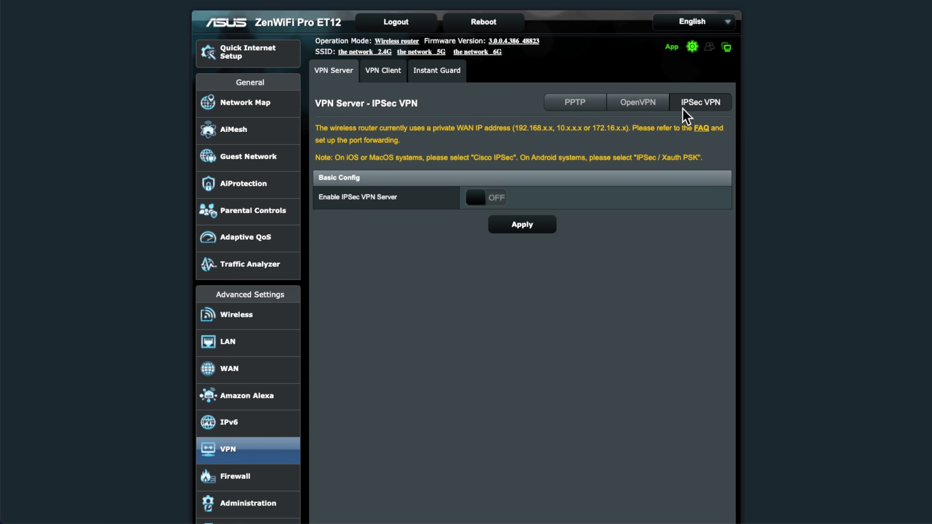
click(390, 82)
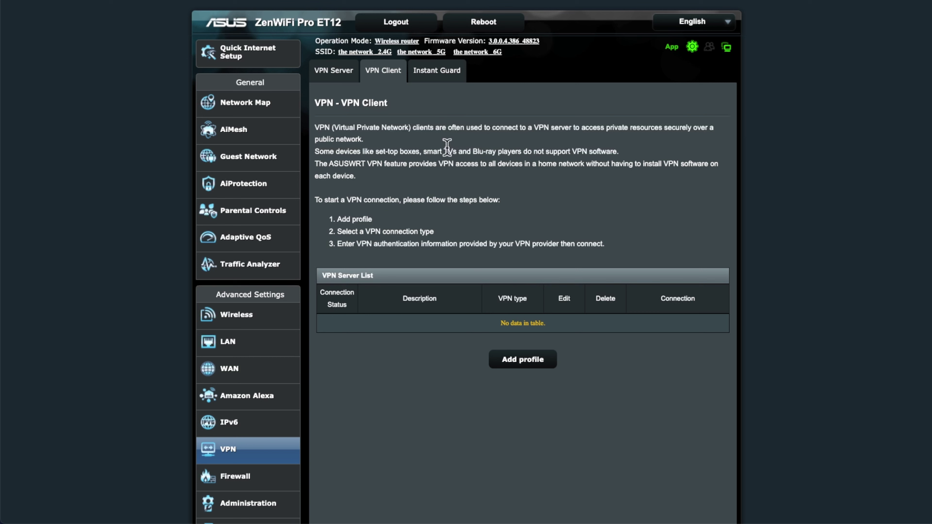
Open the VPN Instant Guard page, try switching Instant Guard off and cancel the confirmation
click(438, 72)
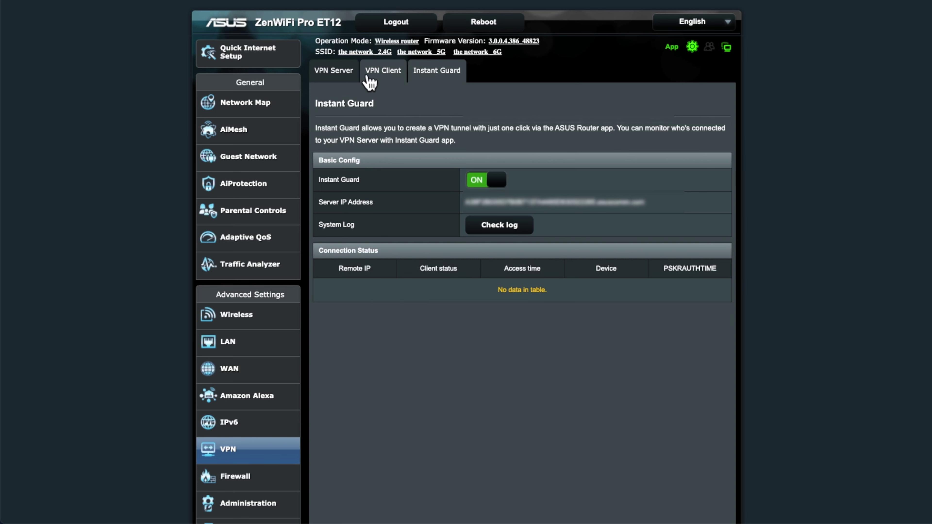
click(493, 186)
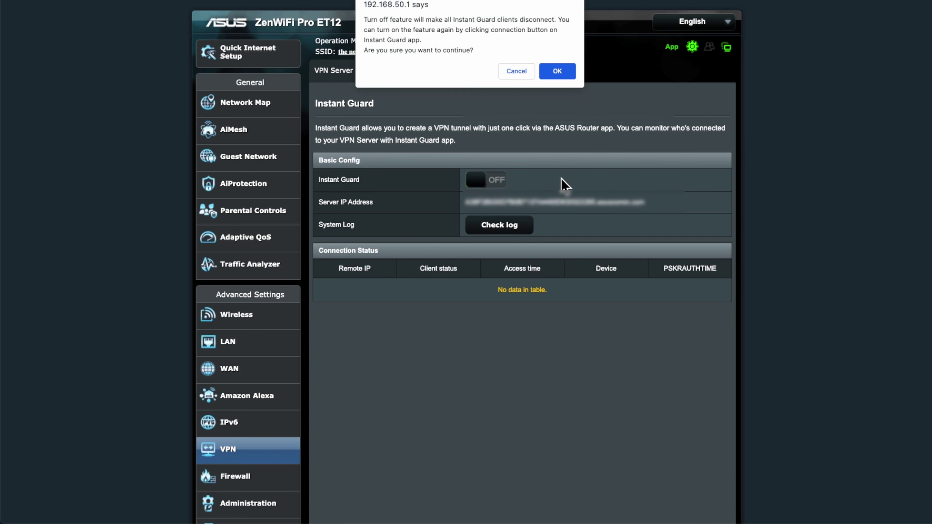
click(517, 73)
View the Firewall general settings, including DoS protection, and the URL Filter and Keyword Filter pages
scroll(268, 397, down, 2)
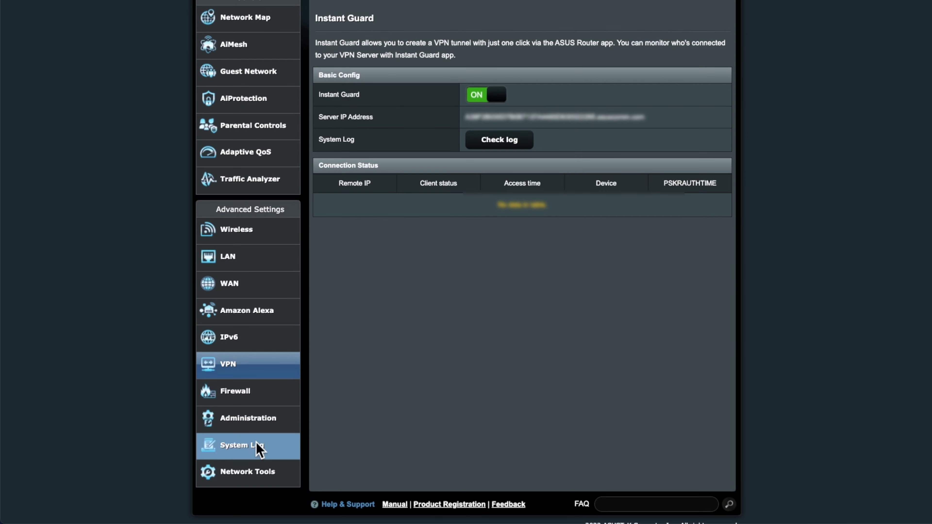
click(274, 395)
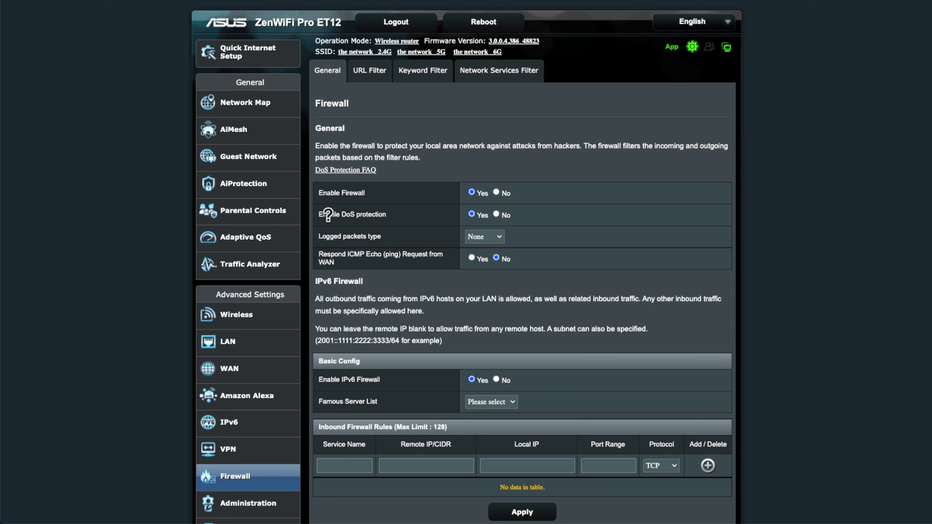
click(364, 214)
click(368, 82)
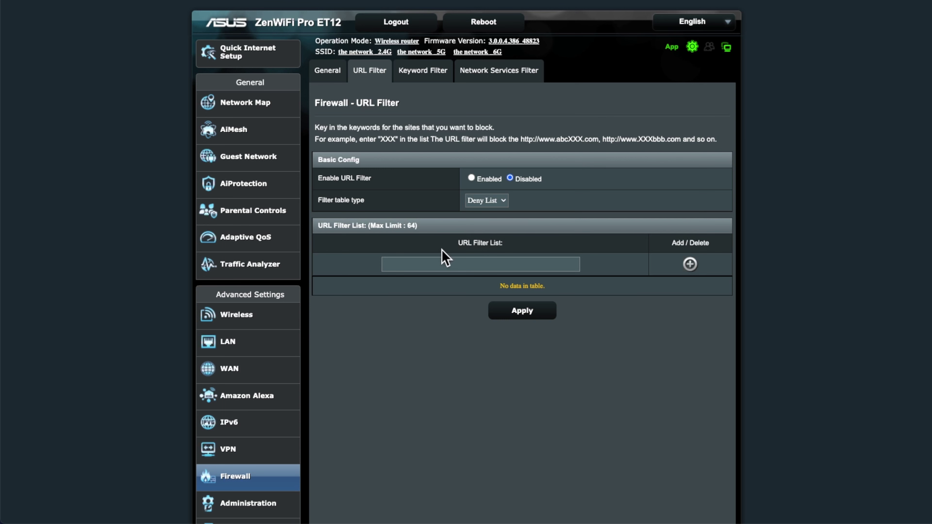
click(429, 83)
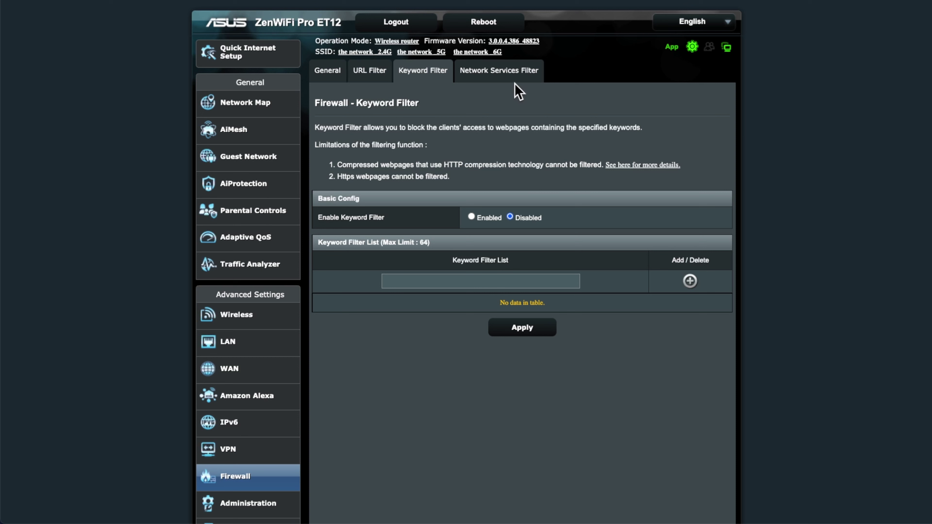
Review the firewall's Network Services Filter page and check the filter table type choices, keeping Deny List
click(498, 74)
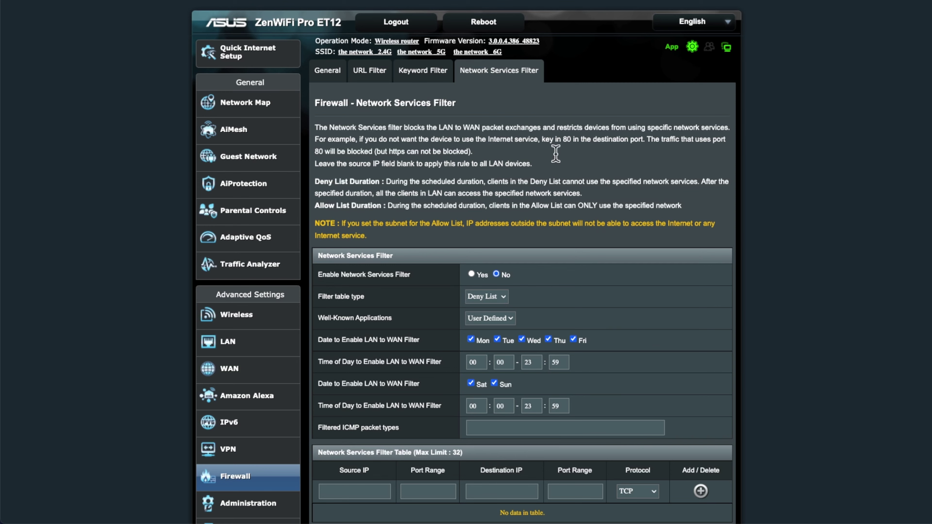
scroll(641, 380, down, 2)
scroll(640, 397, down, 2)
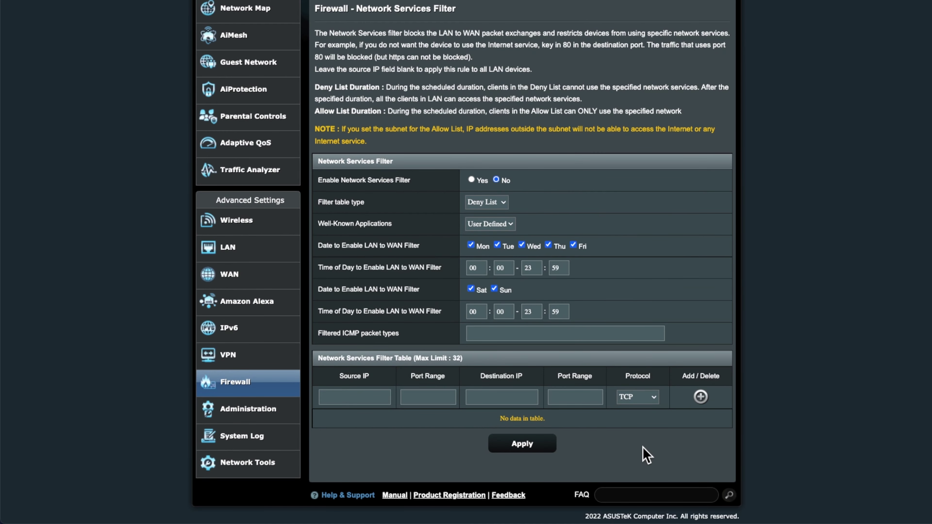
scroll(642, 455, up, 4)
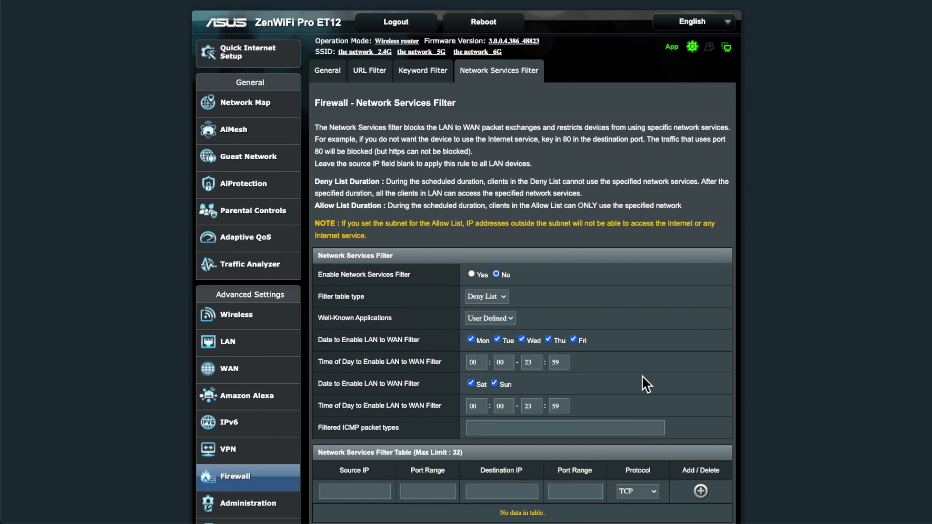
click(486, 299)
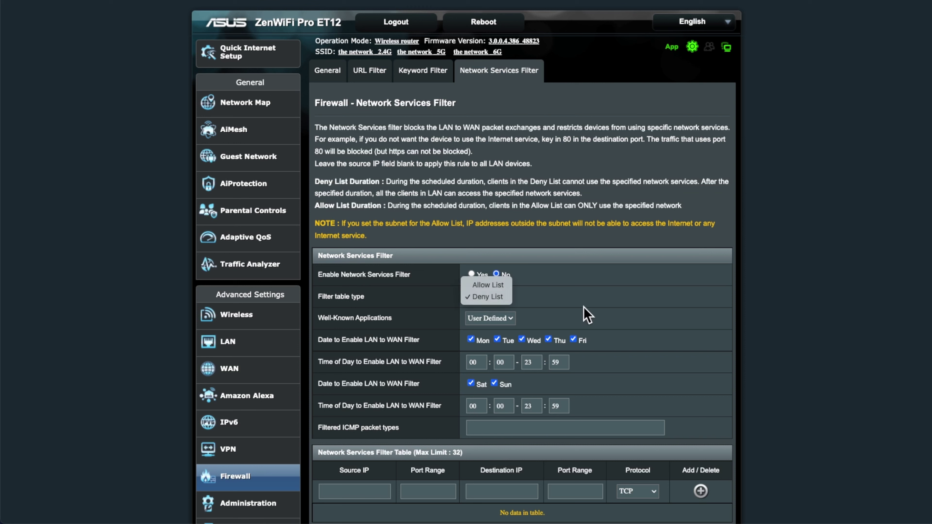
click(596, 320)
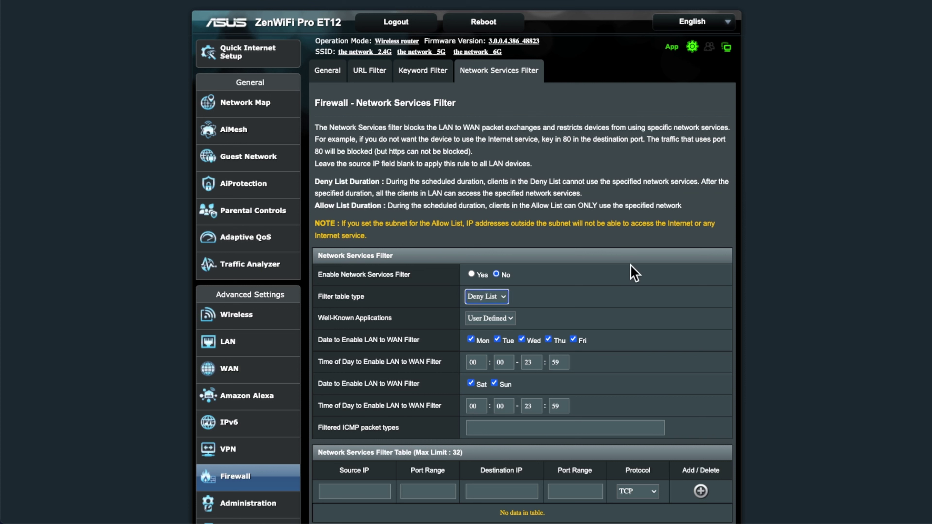
scroll(656, 436, down, 1)
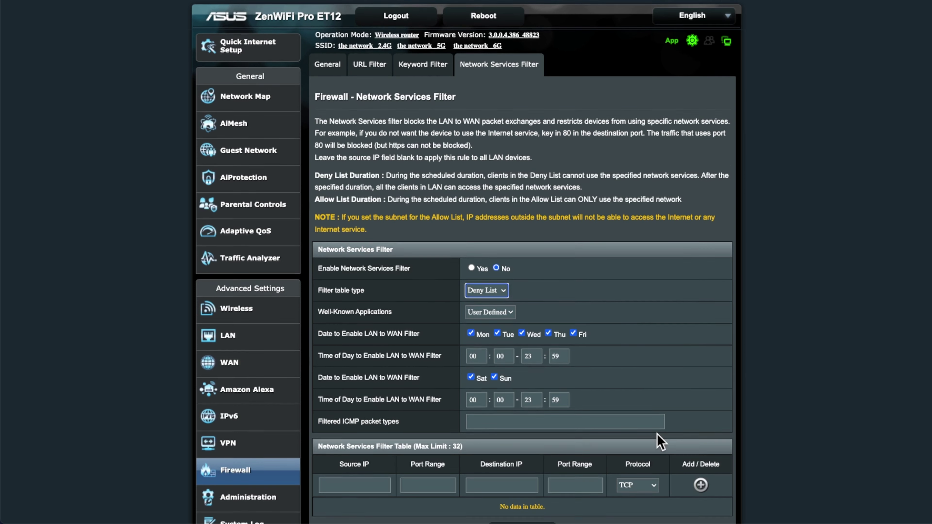
scroll(648, 375, up, 1)
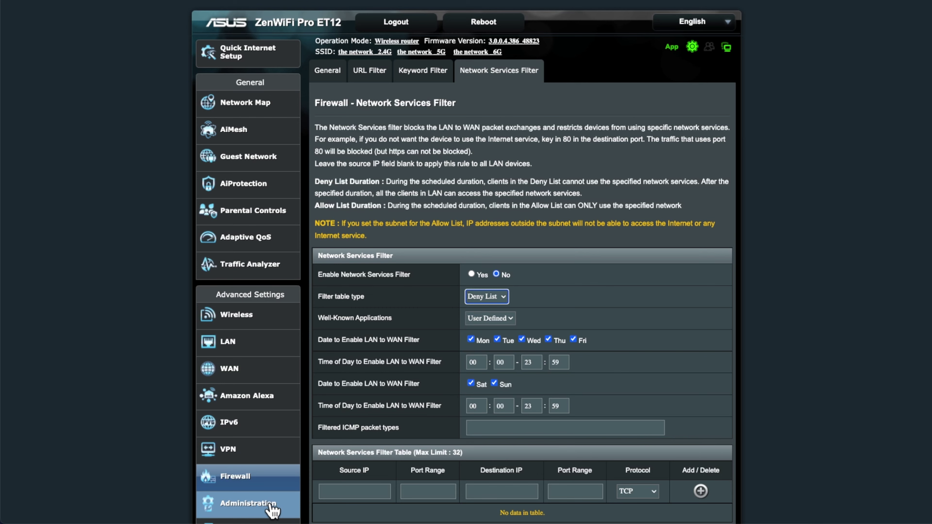
Open the Administration Operation Mode page and highlight the default wireless router mode and the AiMesh Node option
scroll(274, 508, down, 3)
click(260, 429)
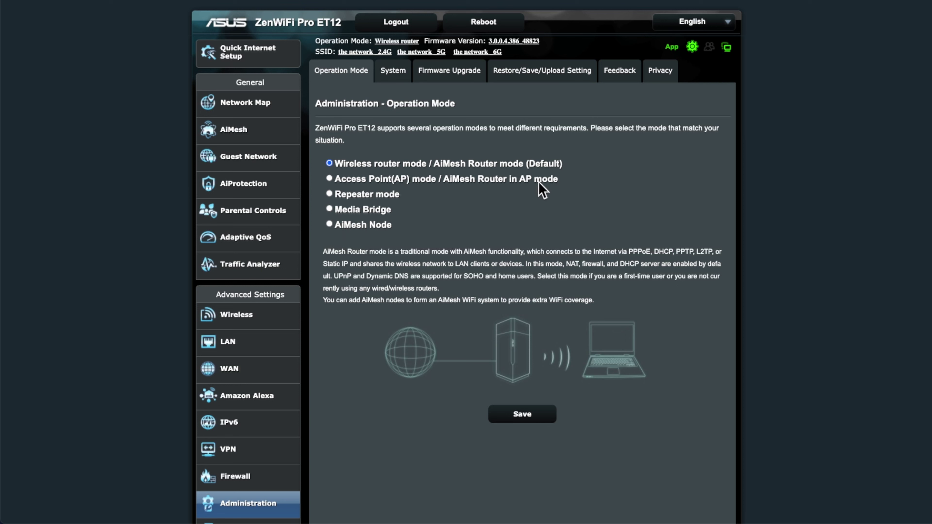
drag(565, 162, 335, 165)
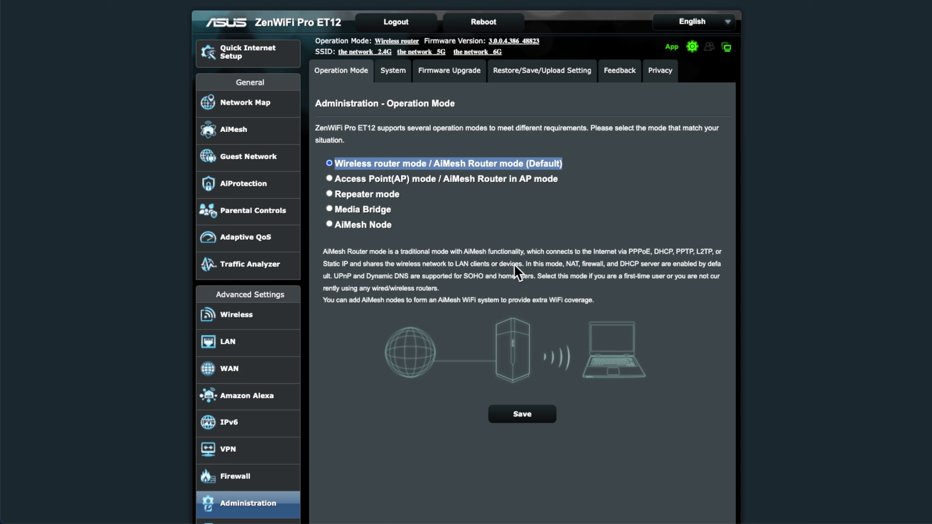
click(447, 236)
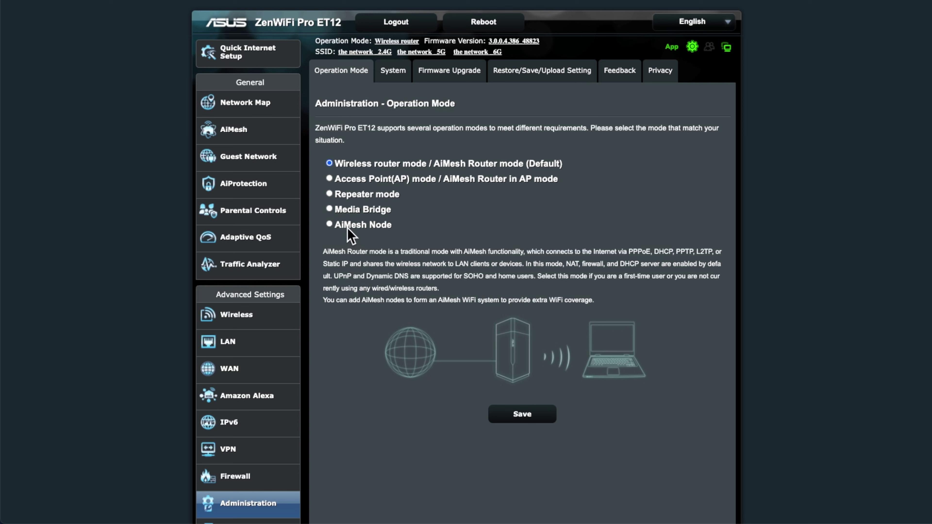
drag(333, 225, 393, 227)
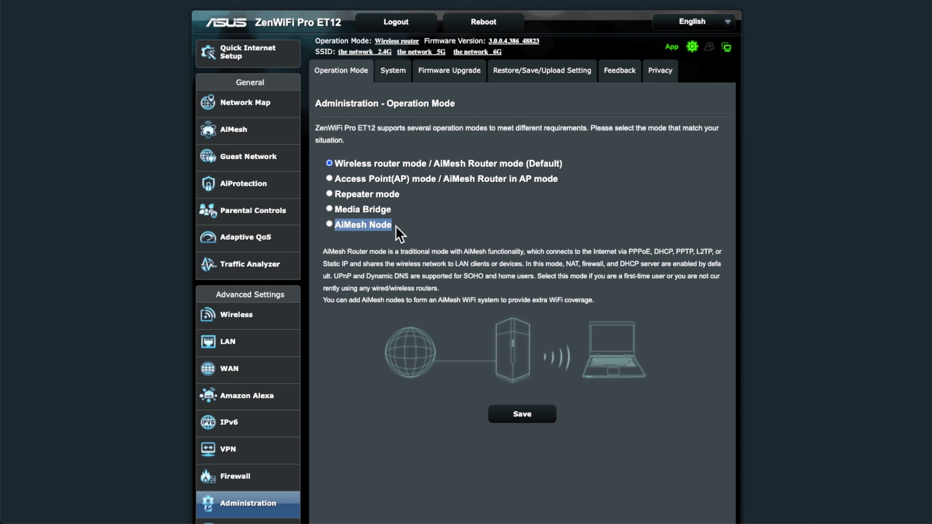
Select Access Point (AP) mode without saving to view its description, and highlight the AiMesh Router mode text
click(432, 179)
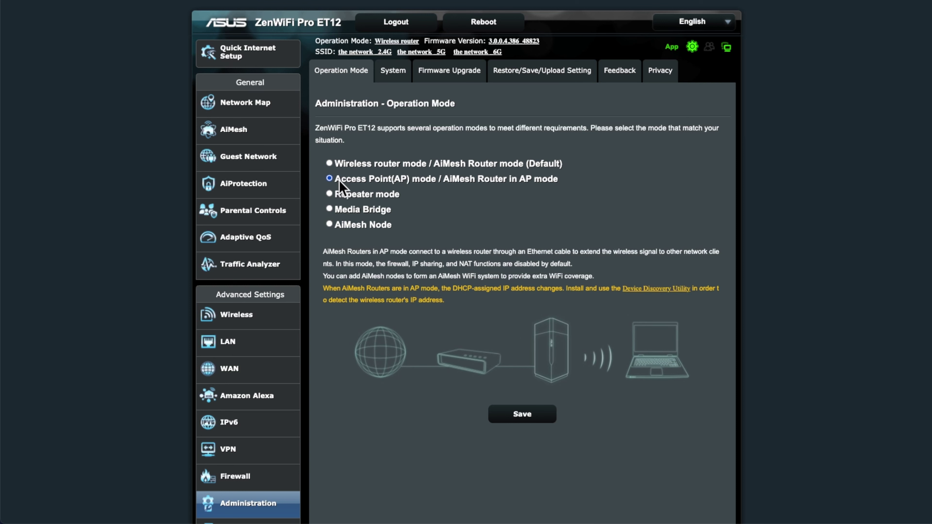
drag(456, 165, 523, 165)
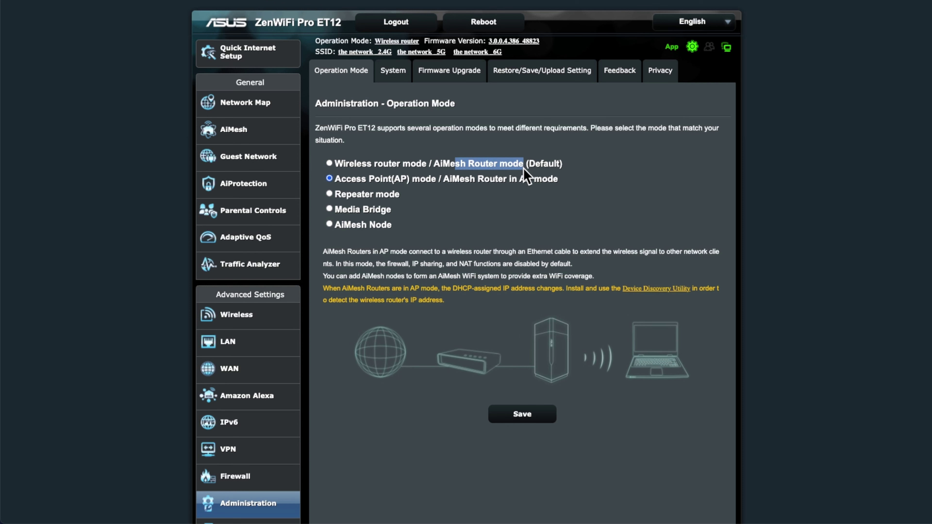
drag(432, 165, 523, 168)
click(474, 176)
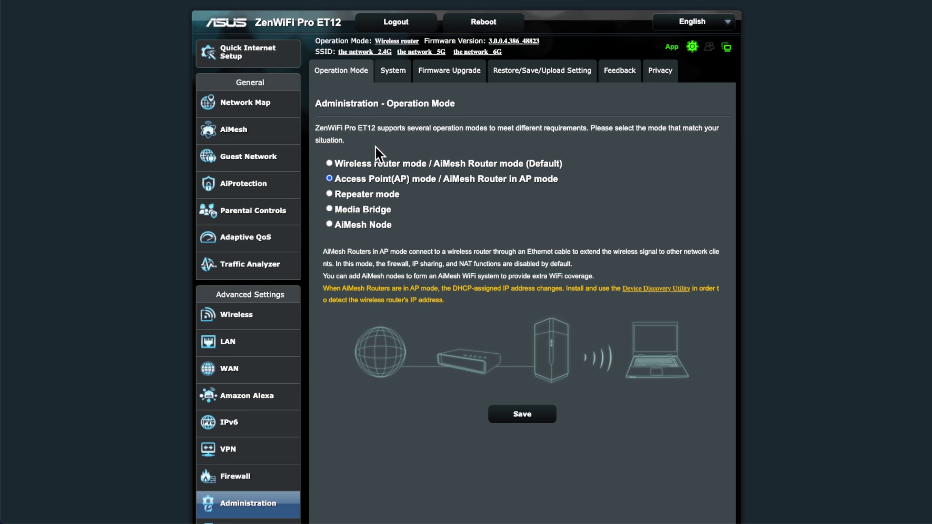
Examine the Administration System page, covering the router account, basic configuration, service, local access and remote access settings
click(398, 76)
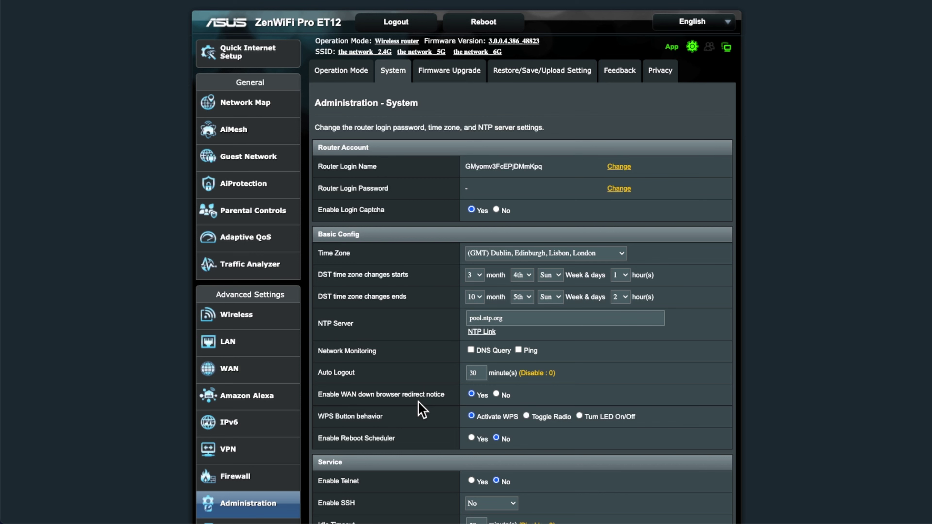
scroll(418, 401, down, 2)
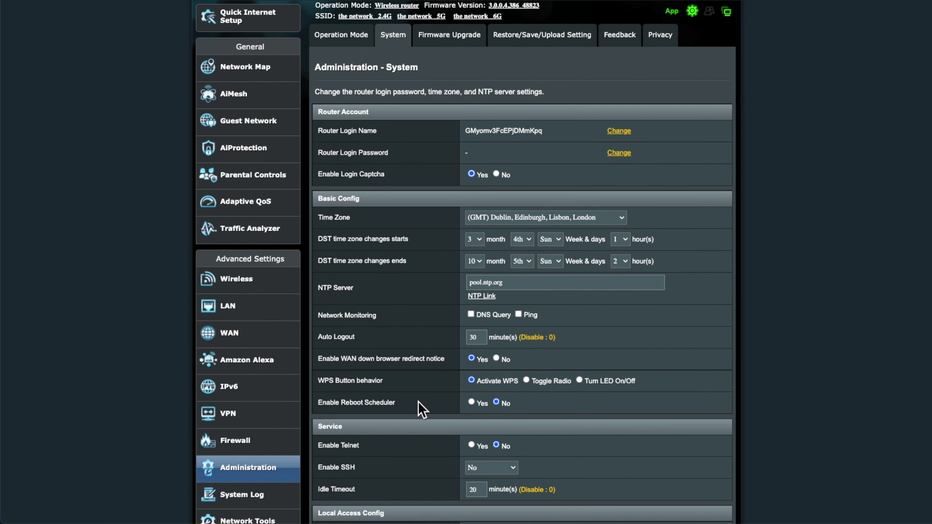
scroll(418, 401, down, 1)
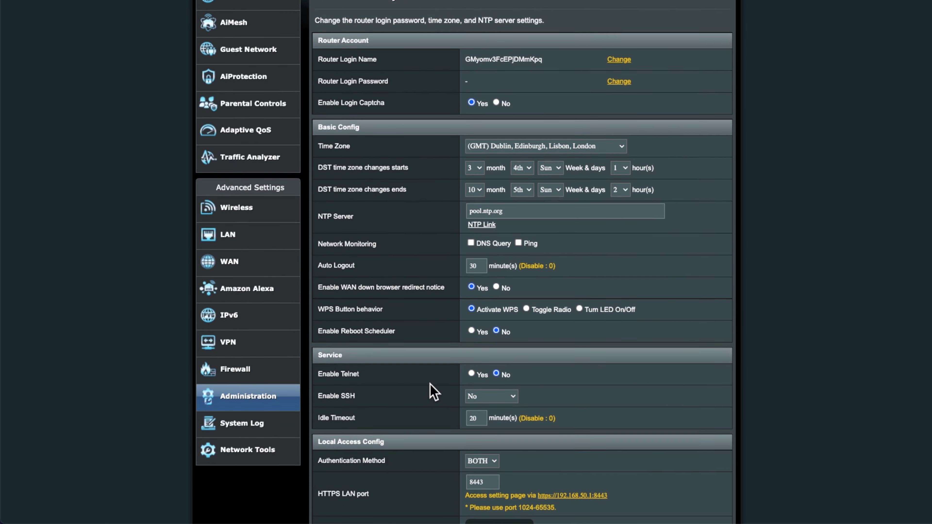
scroll(433, 392, down, 1)
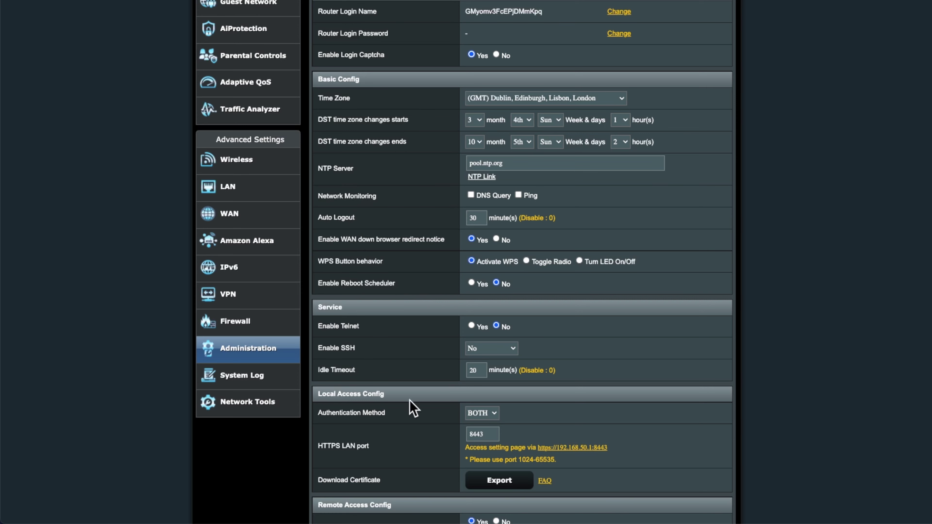
scroll(414, 457, down, 2)
scroll(414, 458, down, 1)
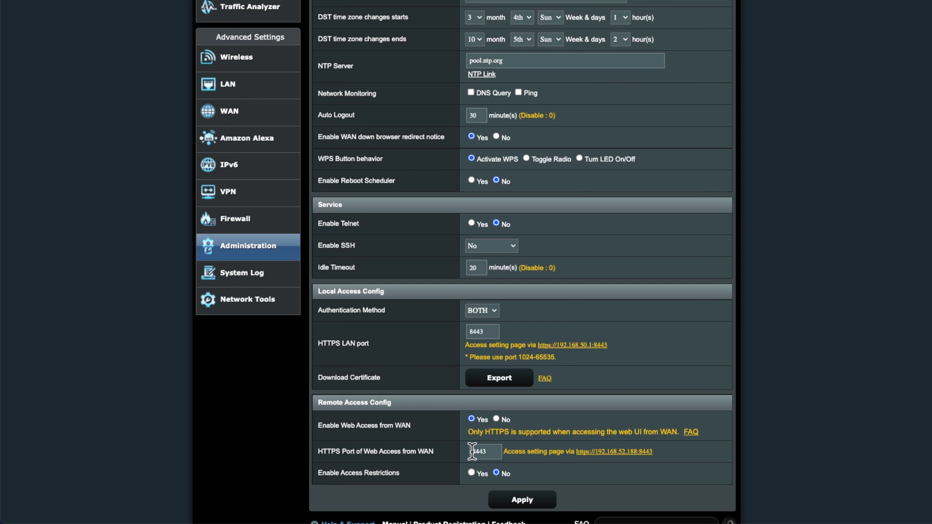
scroll(455, 463, up, 4)
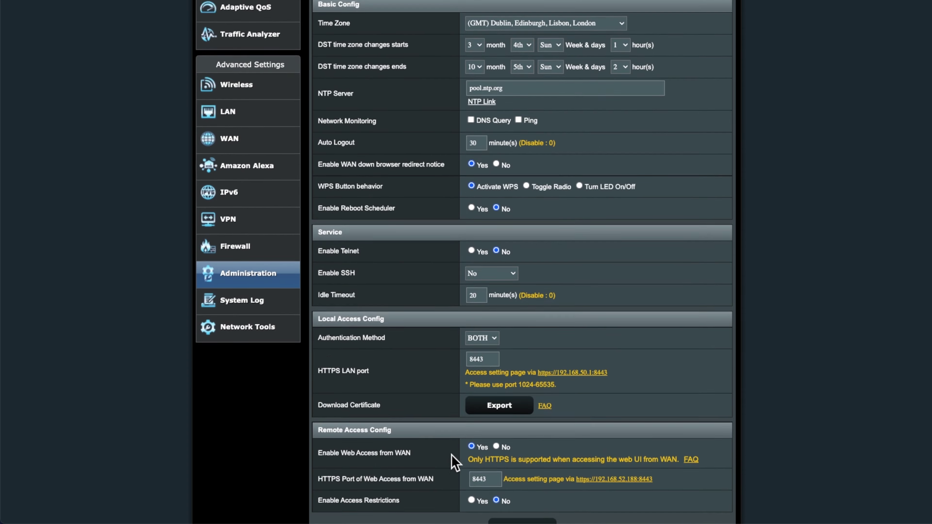
scroll(431, 456, down, 2)
scroll(431, 455, up, 1)
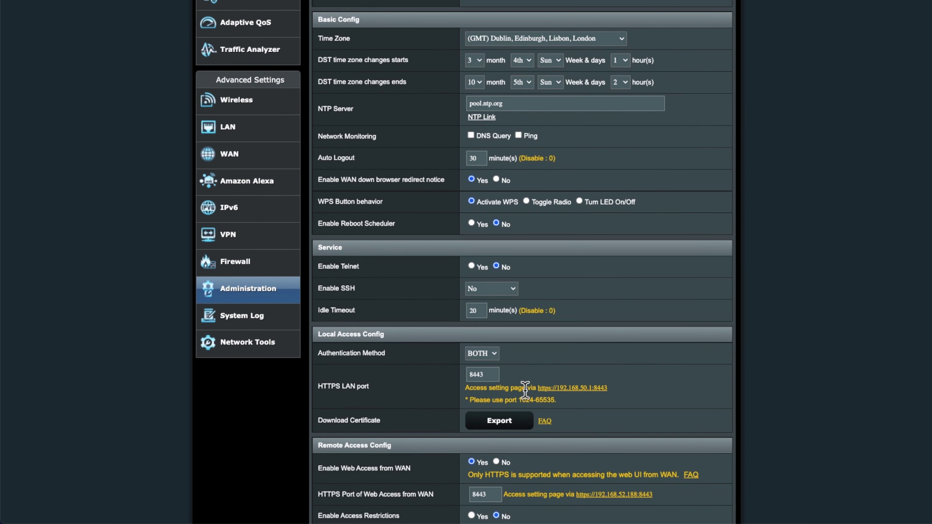
Enable and disable the DNS Query and Ping network monitoring options in Basic Config, one at a time, to view their extra fields
scroll(400, 464, up, 6)
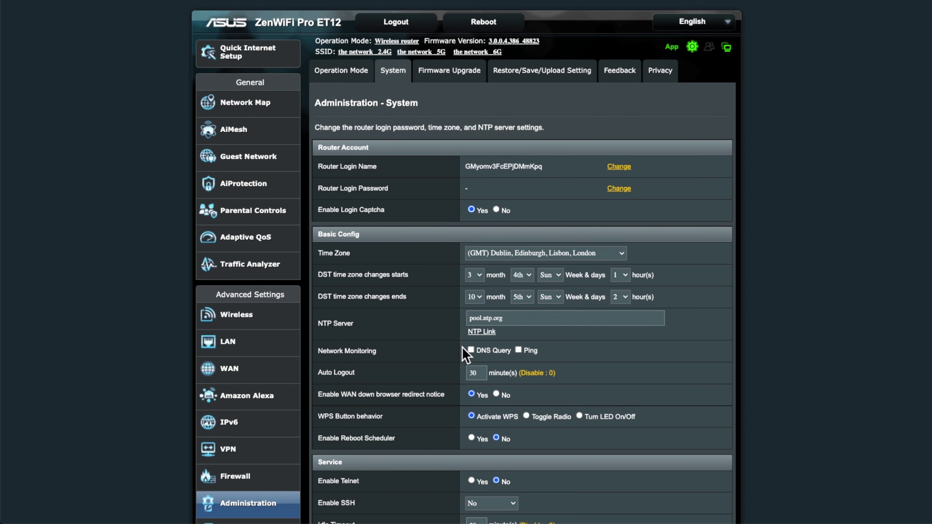
click(471, 350)
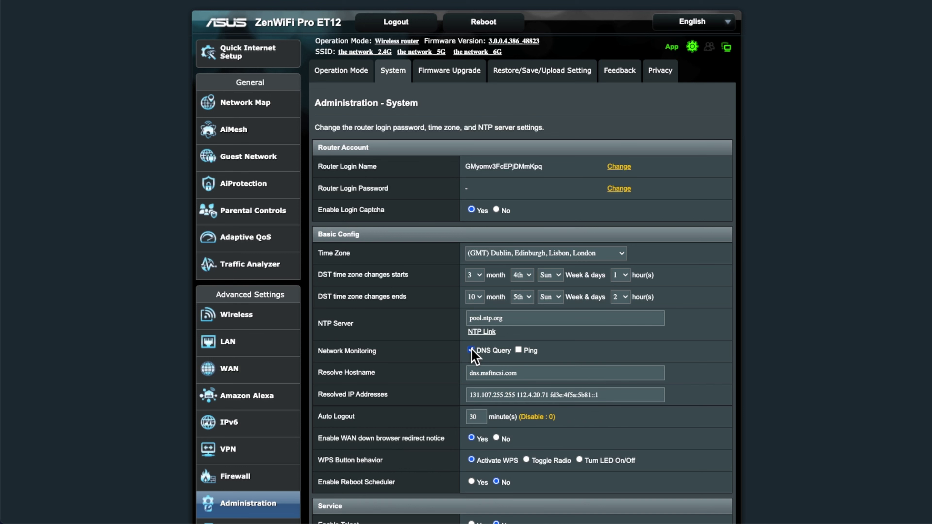
click(471, 350)
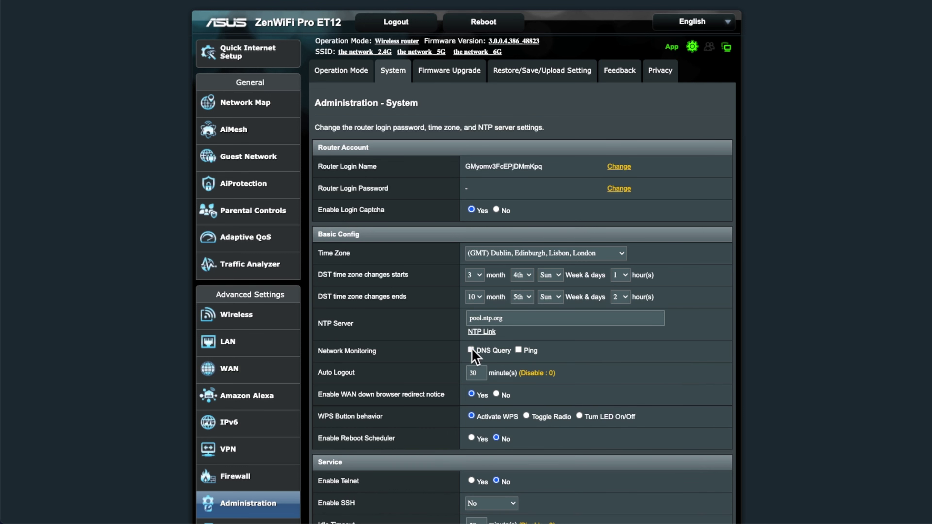
click(519, 350)
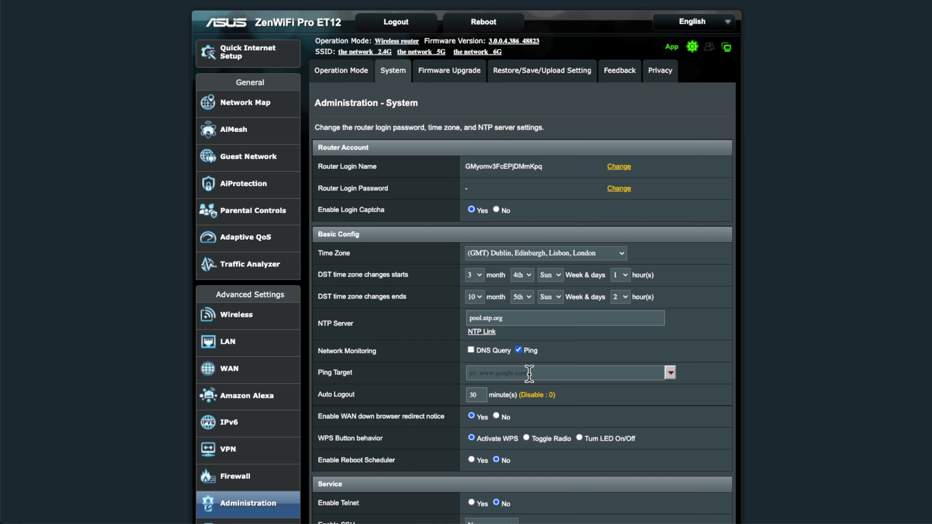
click(519, 350)
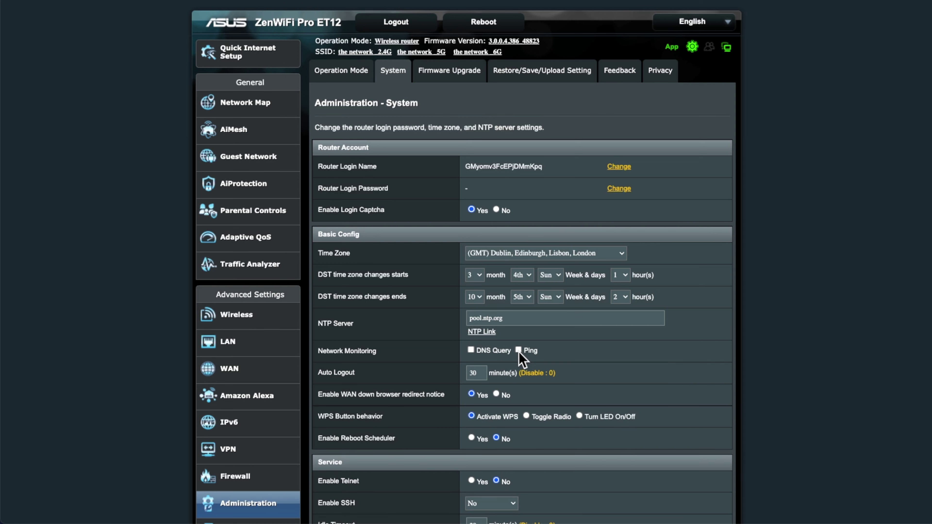
Enable Ping network monitoring and browse the list of ping target services without choosing one
click(518, 350)
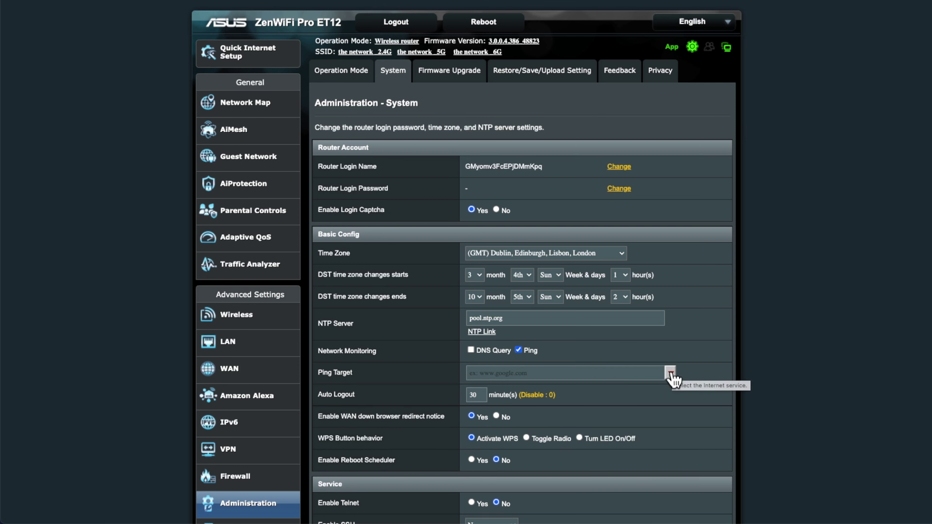
click(519, 351)
click(518, 350)
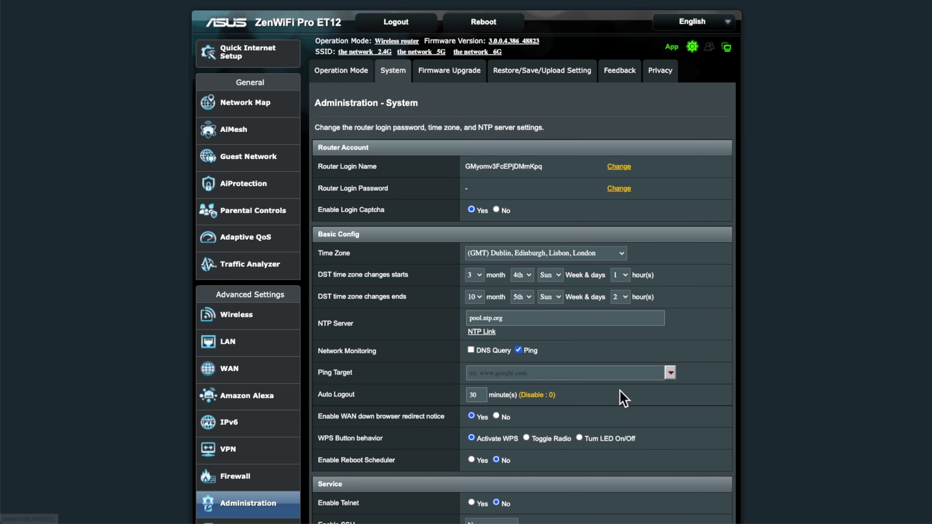
click(670, 372)
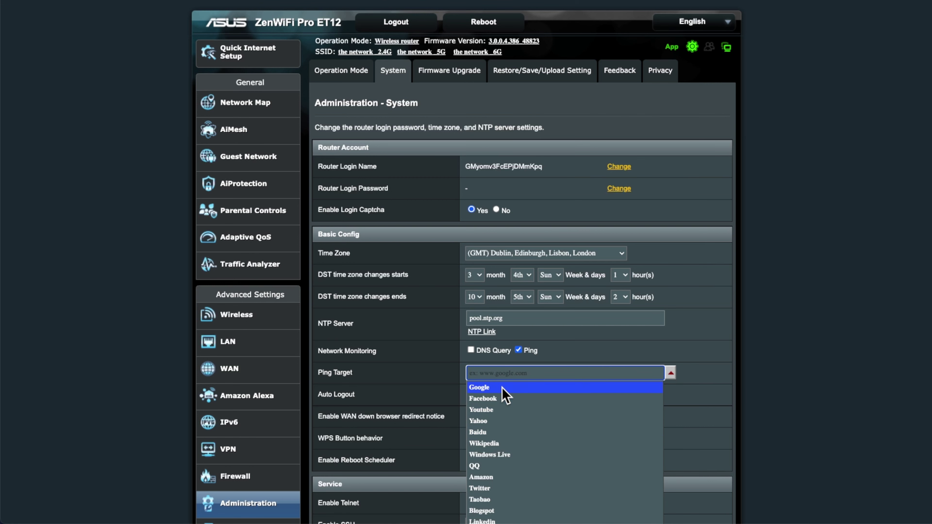
scroll(519, 485, down, 2)
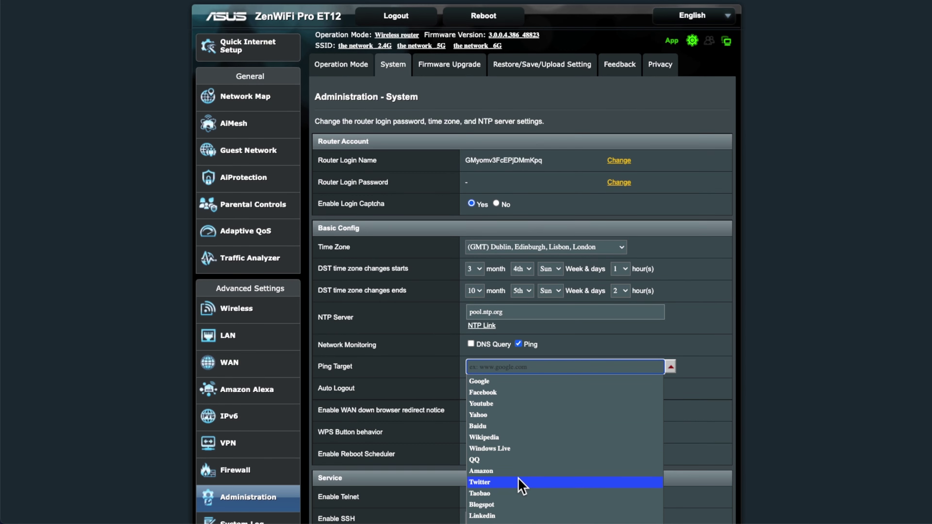
scroll(517, 505, down, 2)
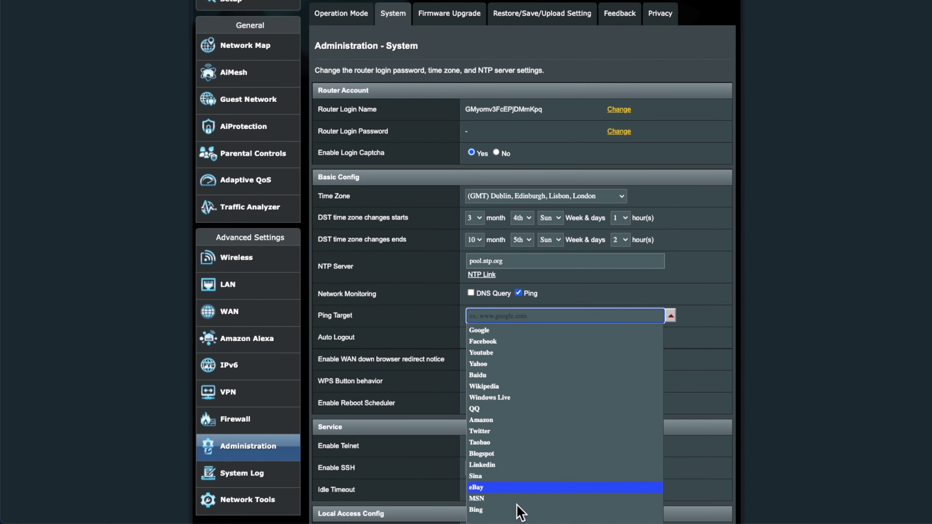
scroll(531, 426, up, 3)
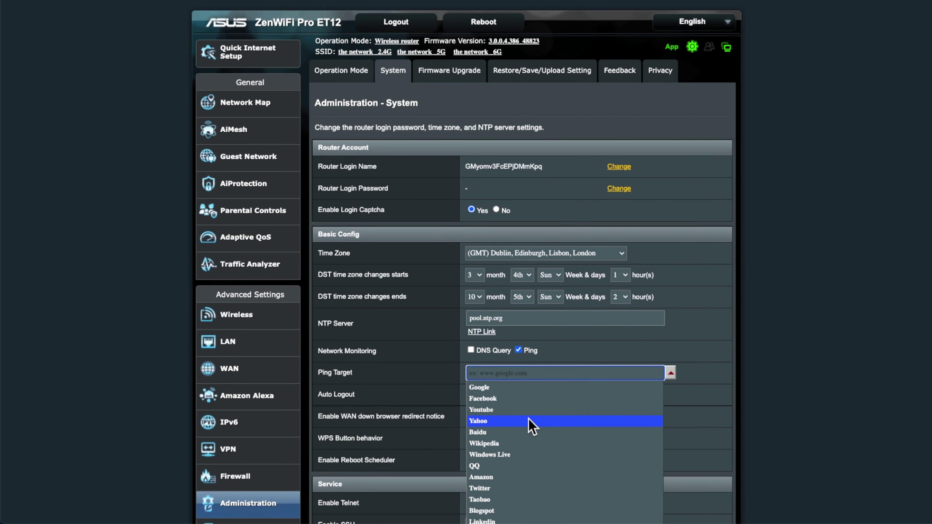
click(577, 345)
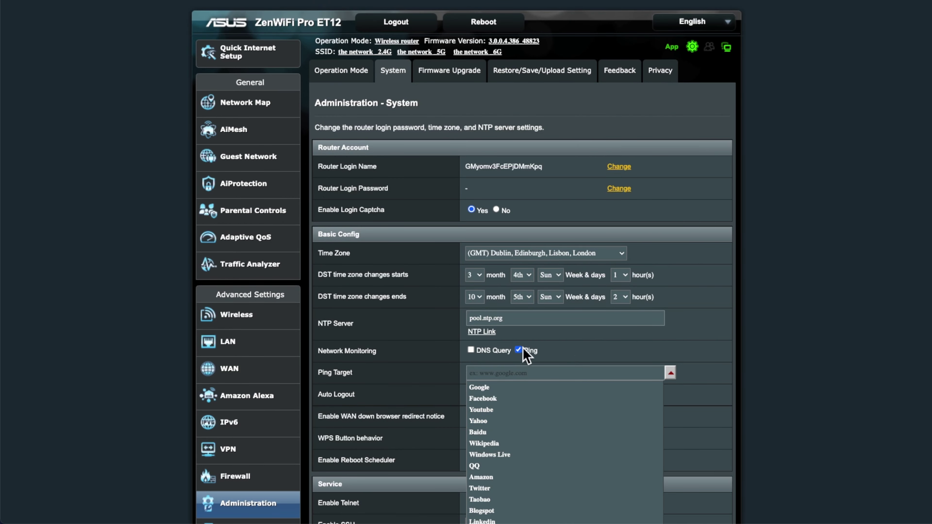
Review the remaining Administration pages: Firmware Upgrade, Restore/Save/Upload Setting, Feedback and Privacy
click(464, 70)
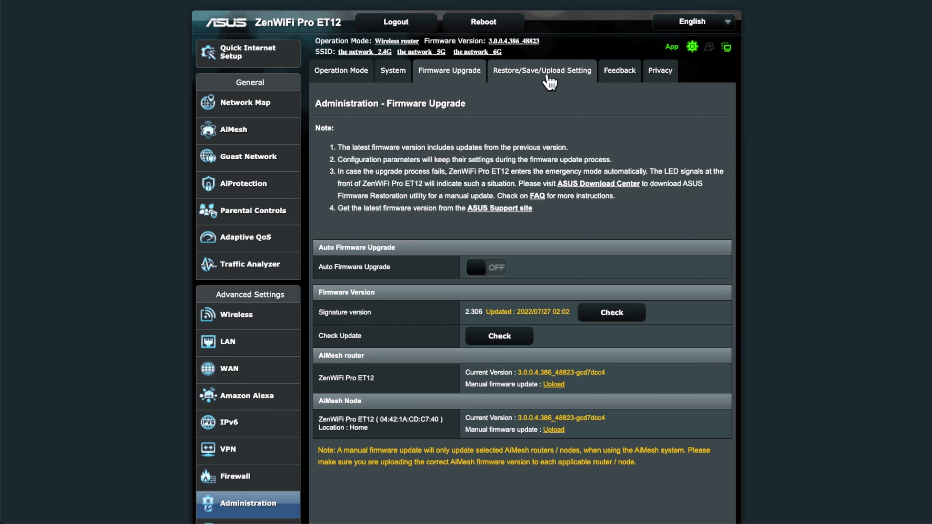
click(551, 79)
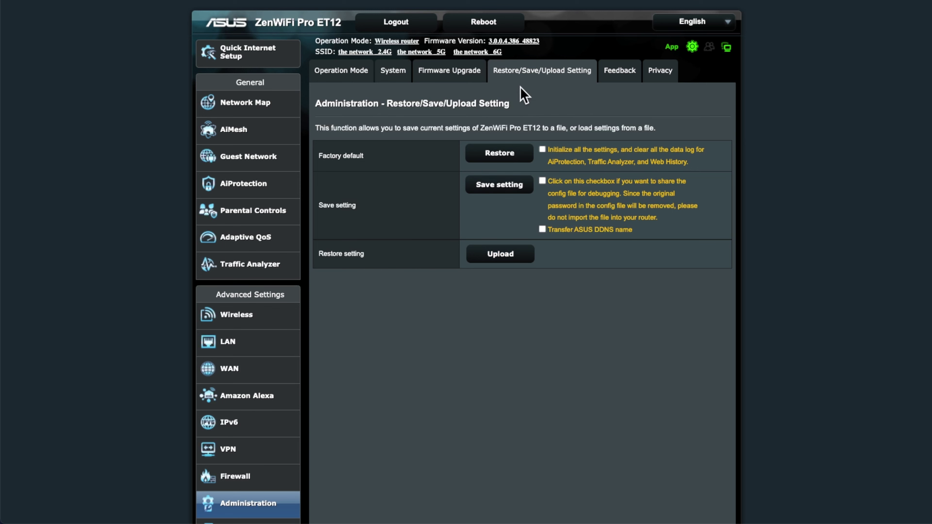
click(616, 81)
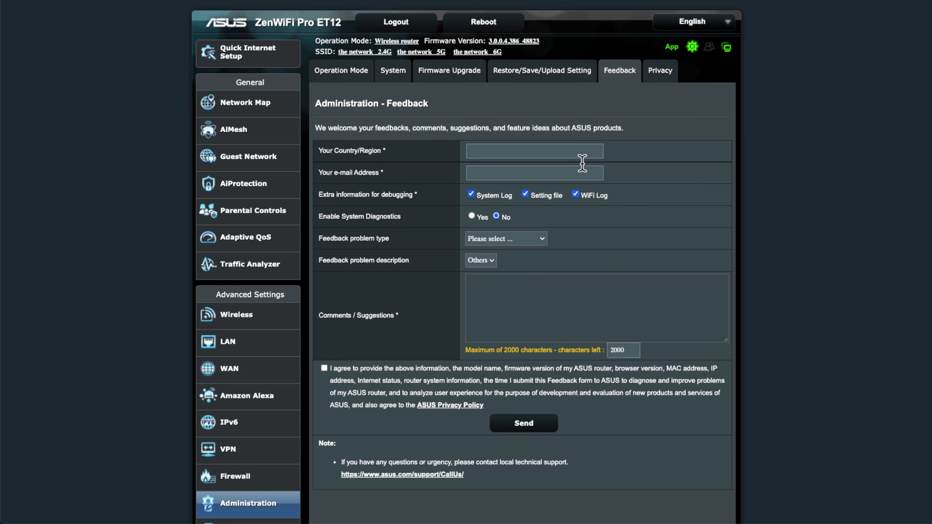
click(663, 74)
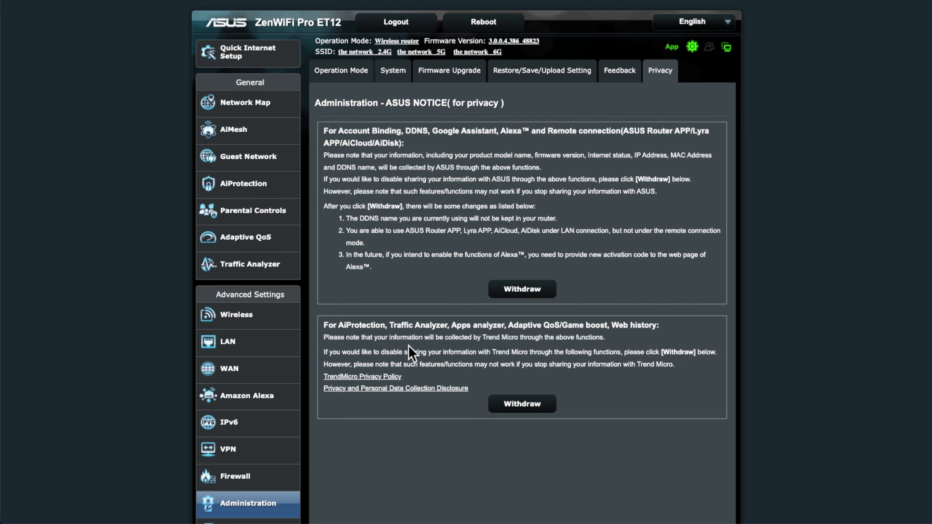
Open the System Log section and view its General Log and Wireless Log pages
scroll(252, 470, down, 2)
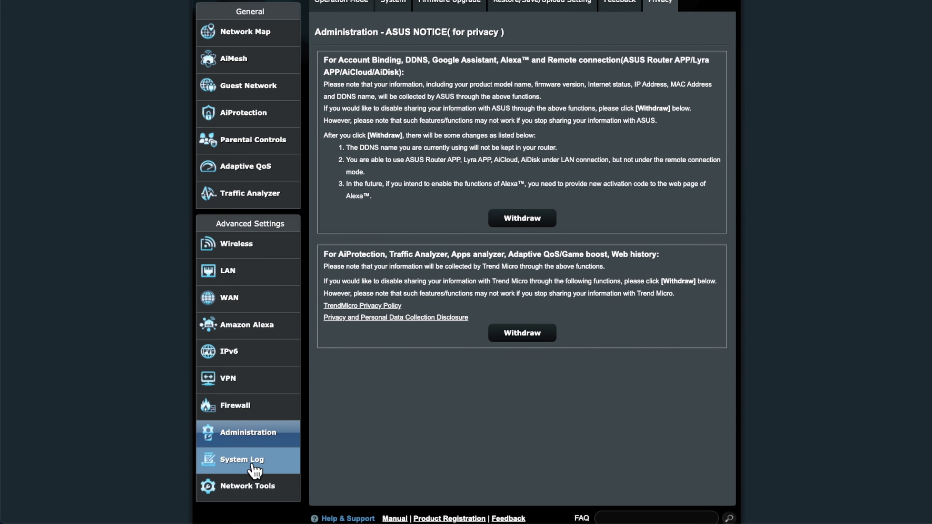
click(254, 466)
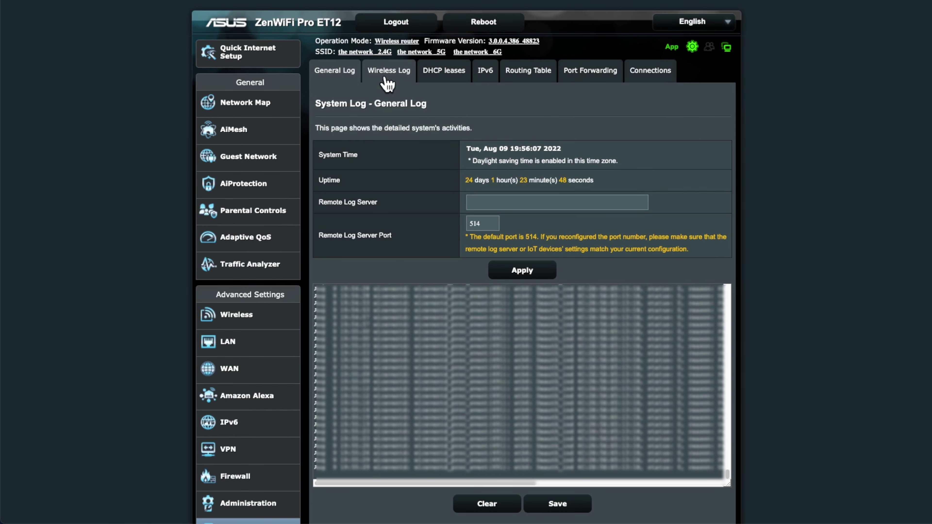
click(391, 73)
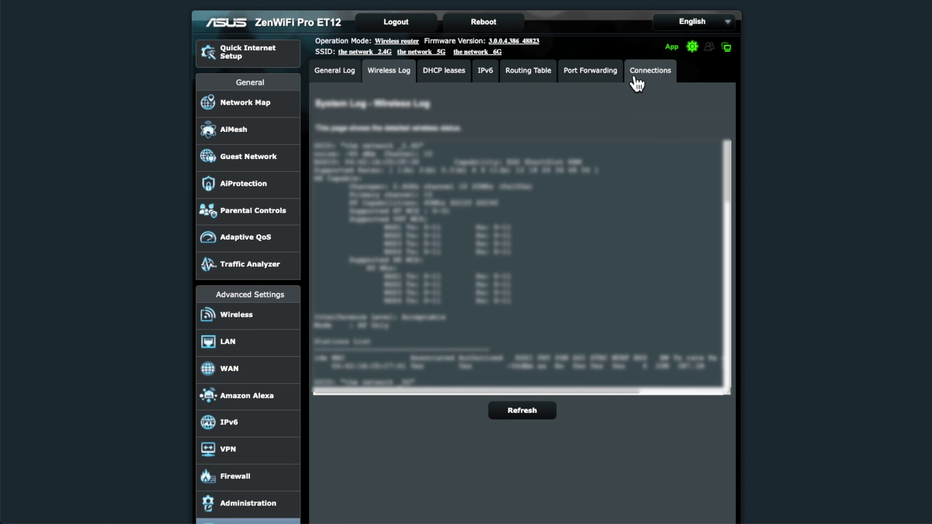
Review the Network Analysis, Netstat and Wake on LAN pages in Network Tools, keeping Ping as the analysis method
scroll(323, 484, down, 2)
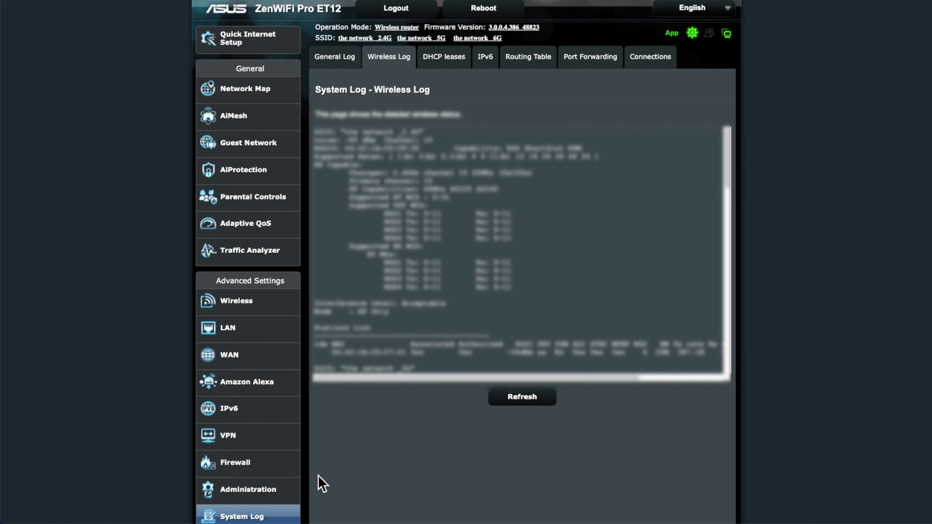
scroll(329, 470, down, 1)
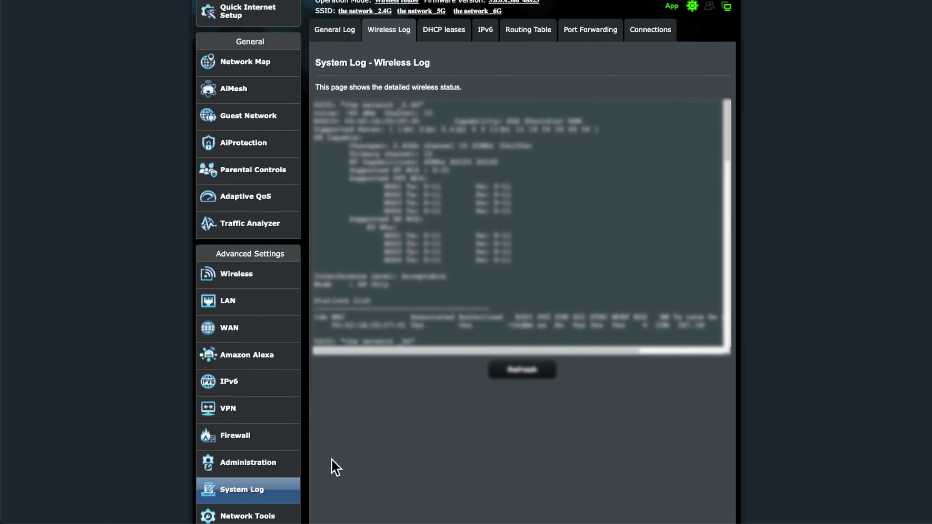
scroll(349, 459, down, 1)
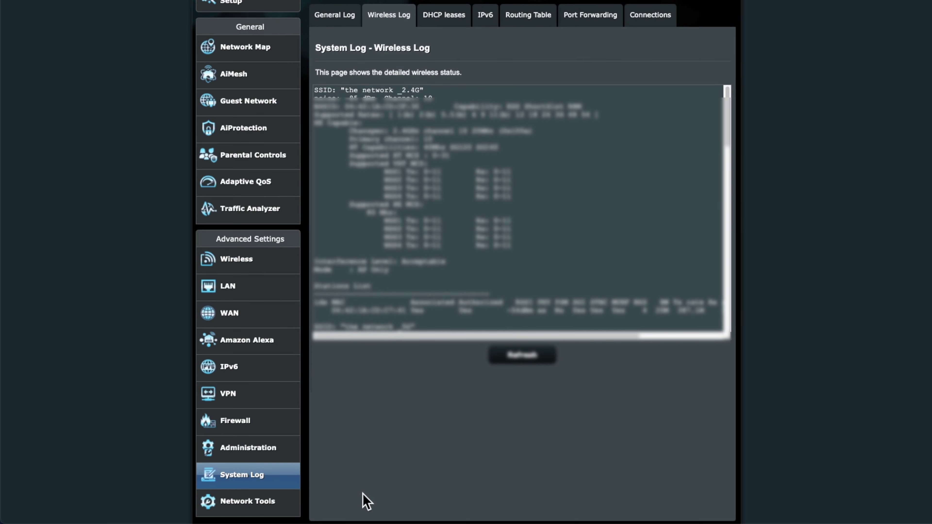
click(248, 502)
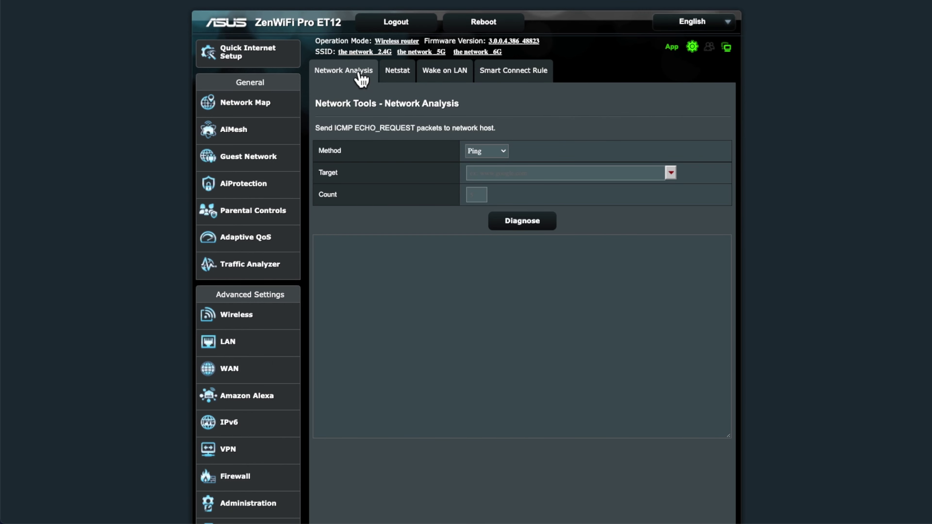
click(492, 153)
click(647, 161)
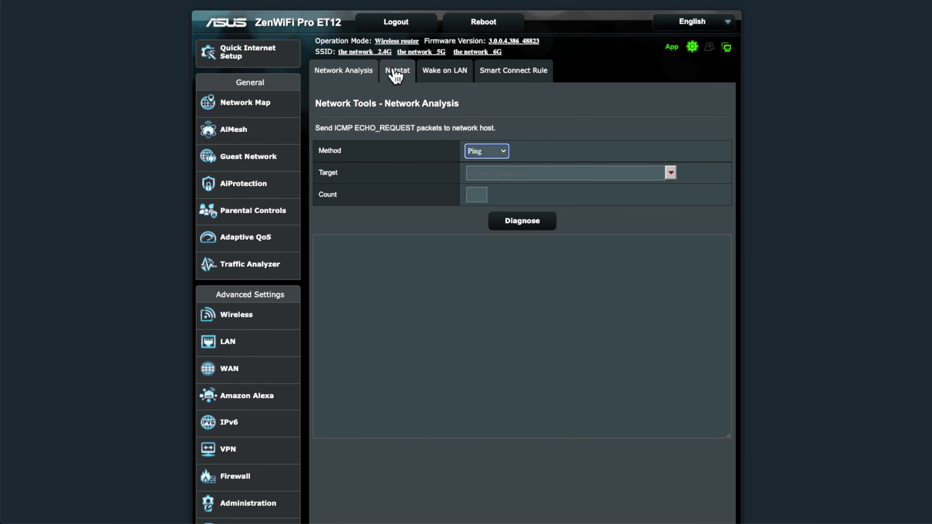
click(409, 81)
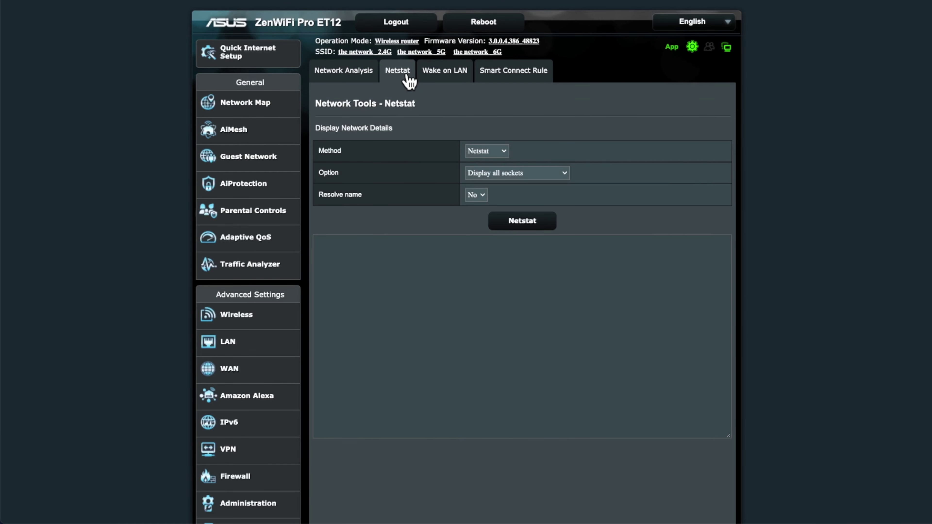
click(452, 76)
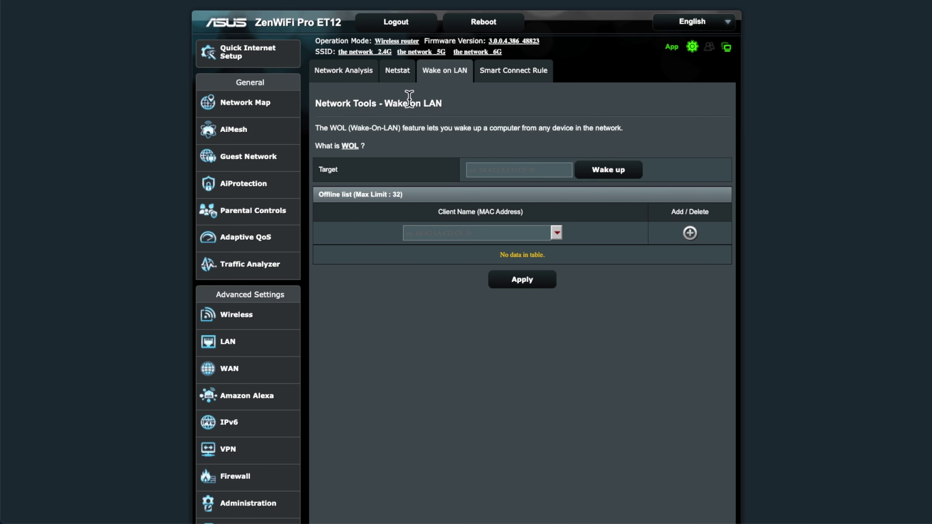
Examine the Smart Connect Rule page, covering steering trigger, STA selection, interface selection and bounce detect settings
click(519, 81)
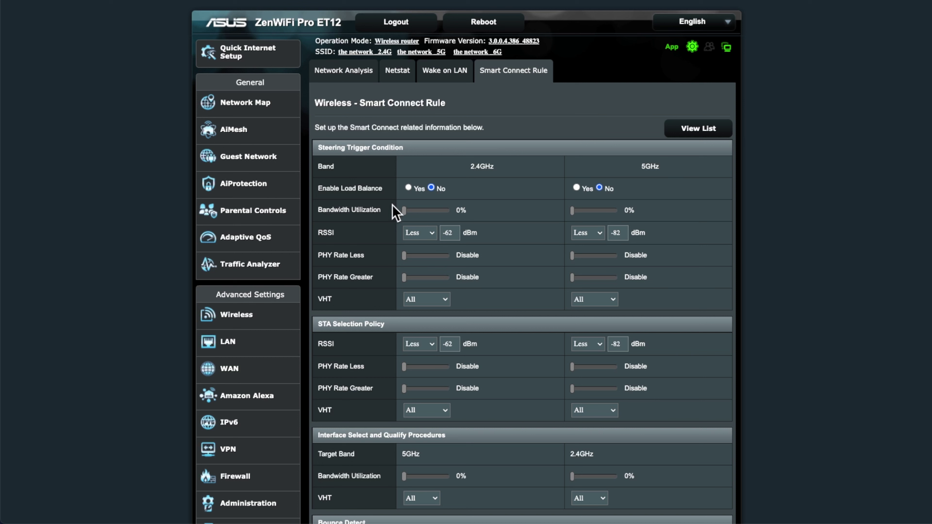
scroll(531, 402, down, 3)
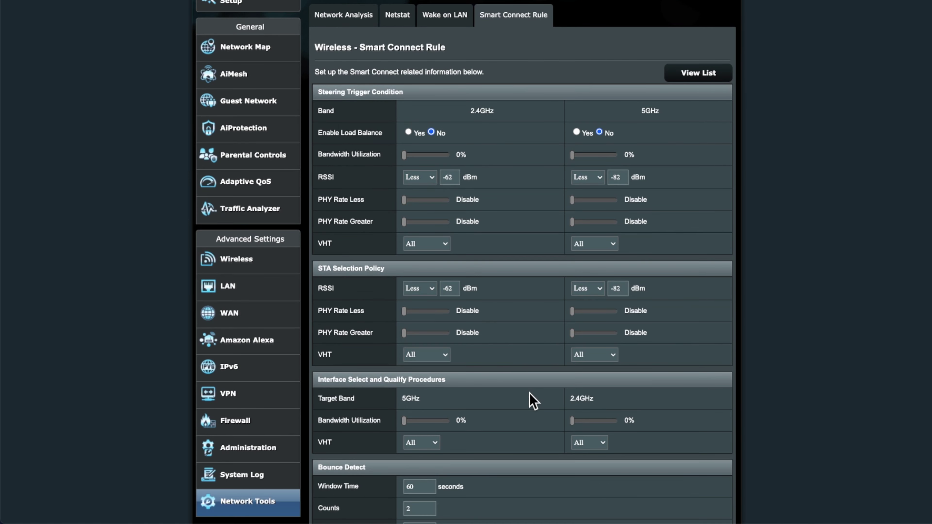
scroll(531, 402, down, 1)
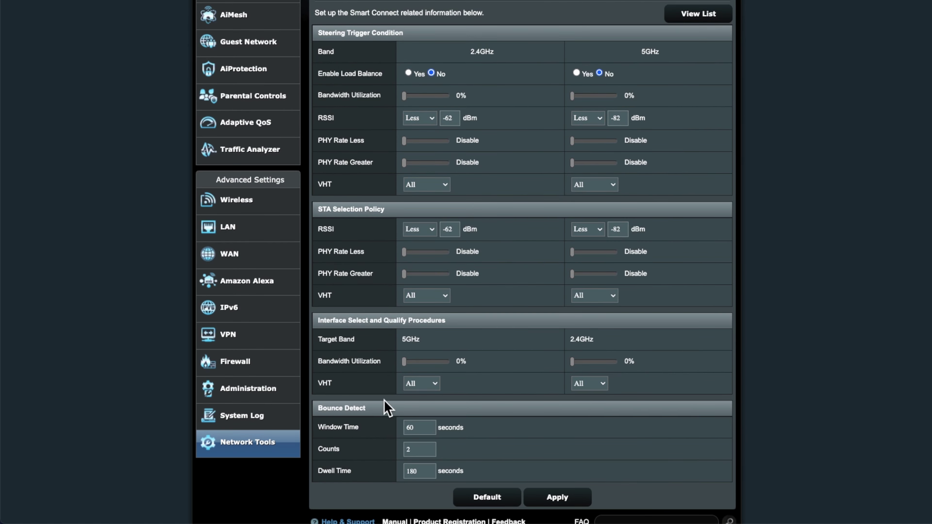
scroll(543, 353, up, 4)
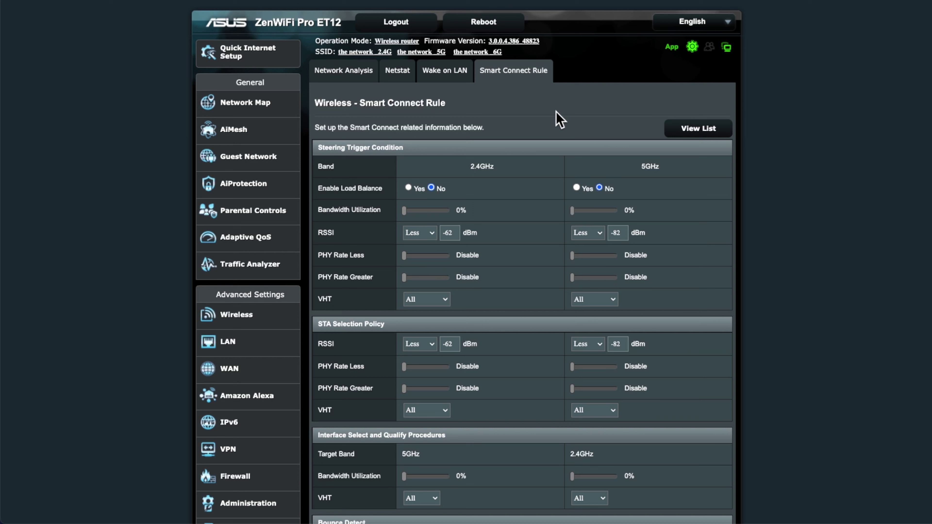
Check the status indicators in the page header, including the guest network's, and return to the Network Map
mouse_move(729, 55)
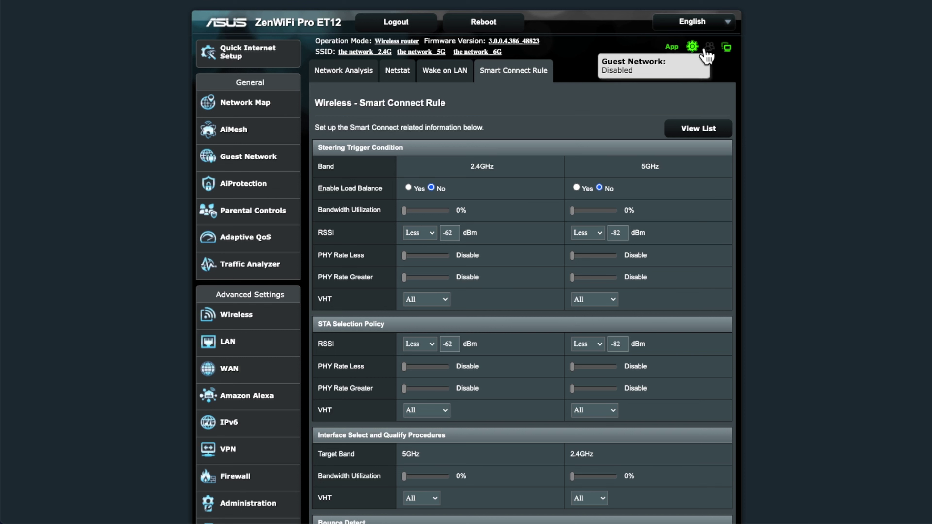
mouse_move(695, 55)
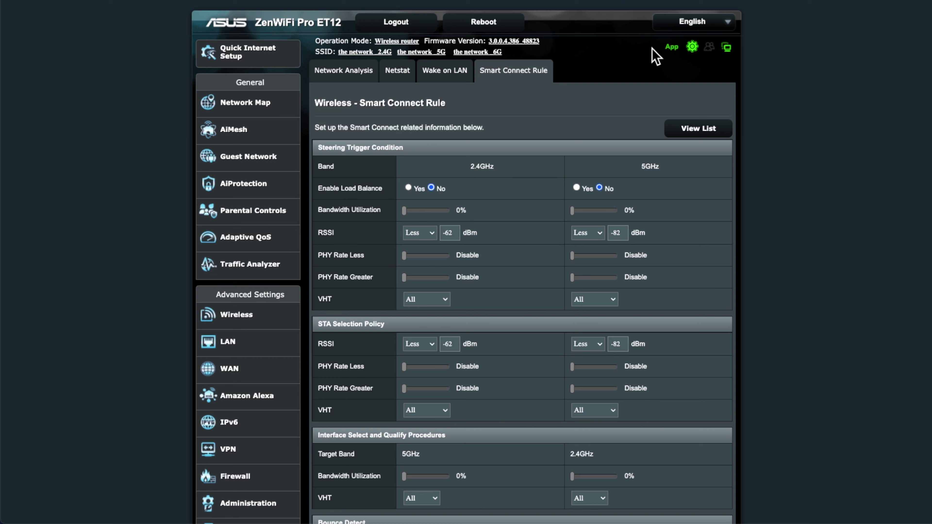
click(243, 105)
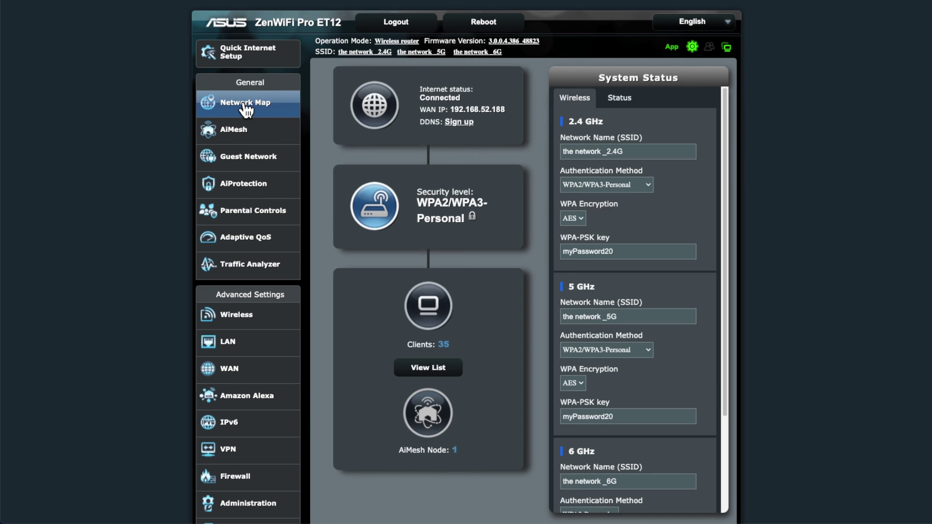